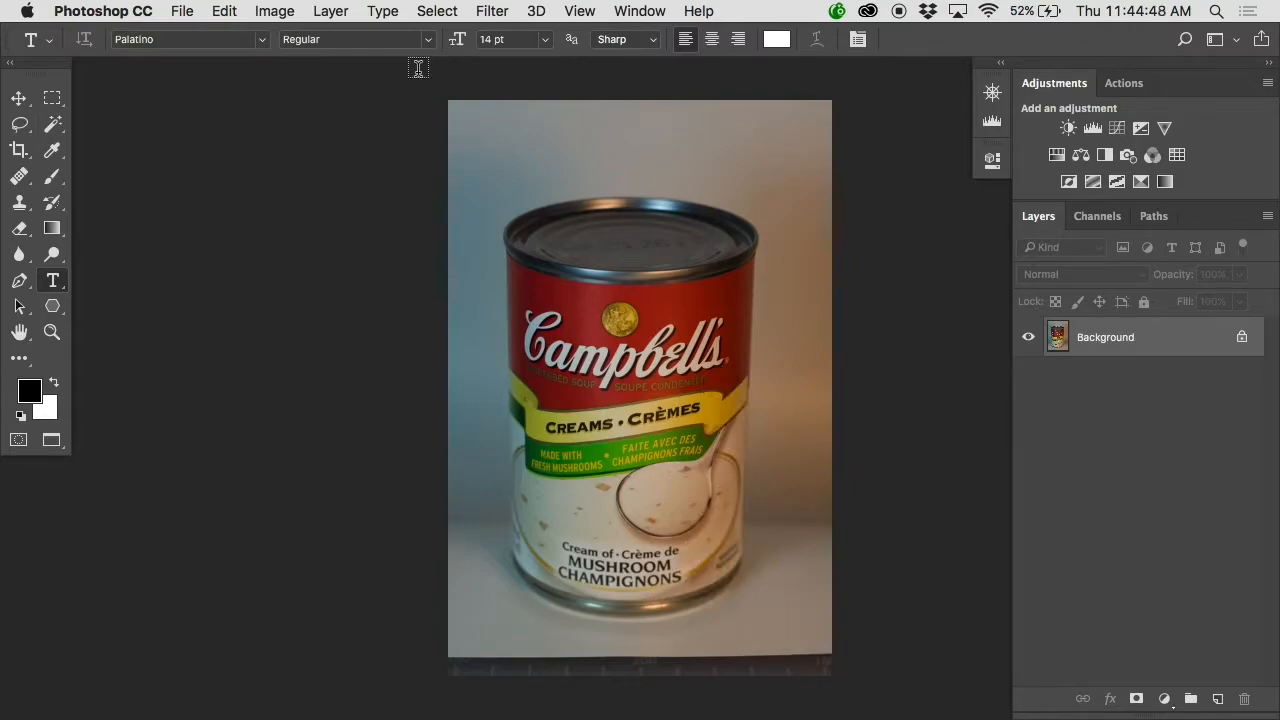
Step: Add a new empty layer above the Background layer for retouching the can's logo
left_click(551, 311, "super")
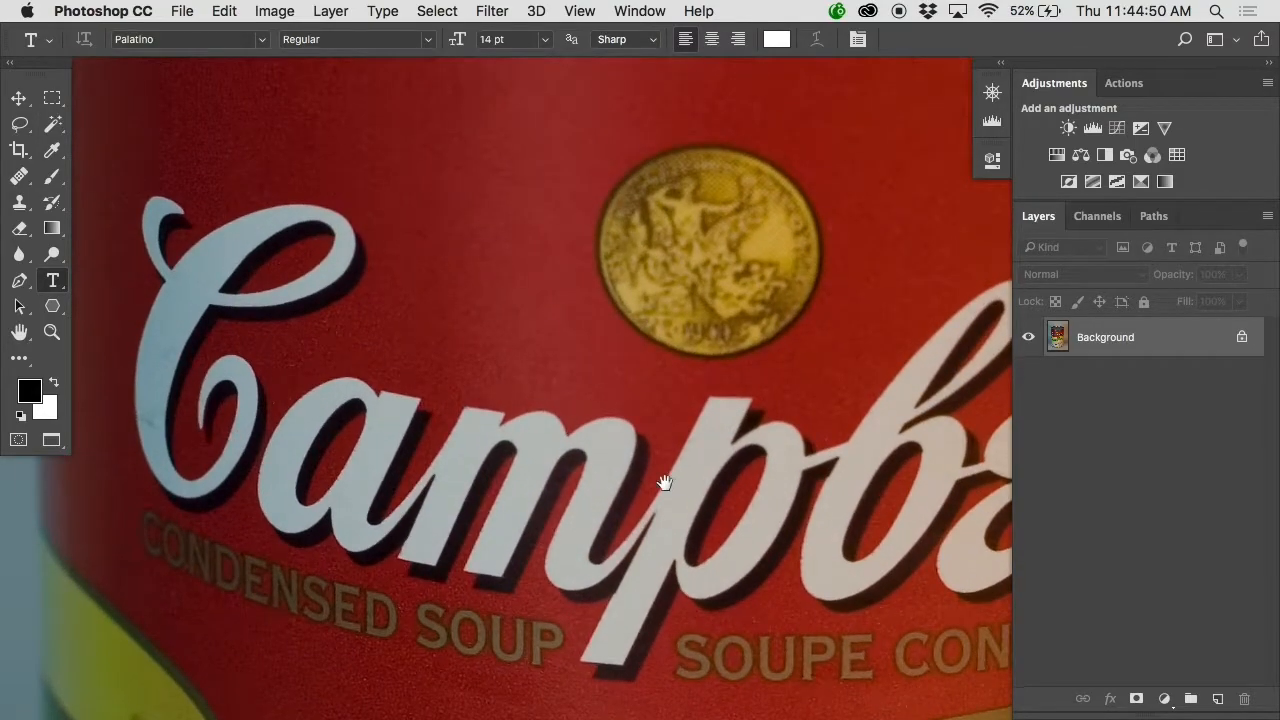
left_click_drag(702, 486, 771, 434)
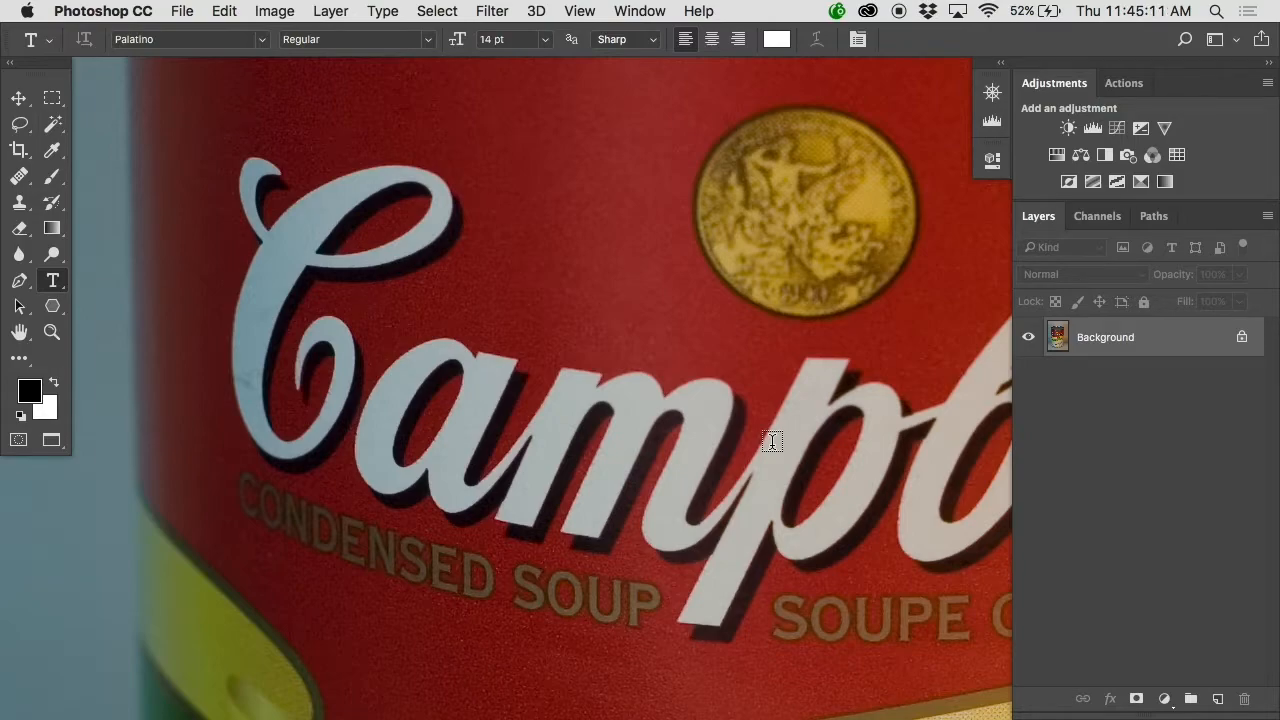
left_click(1217, 699)
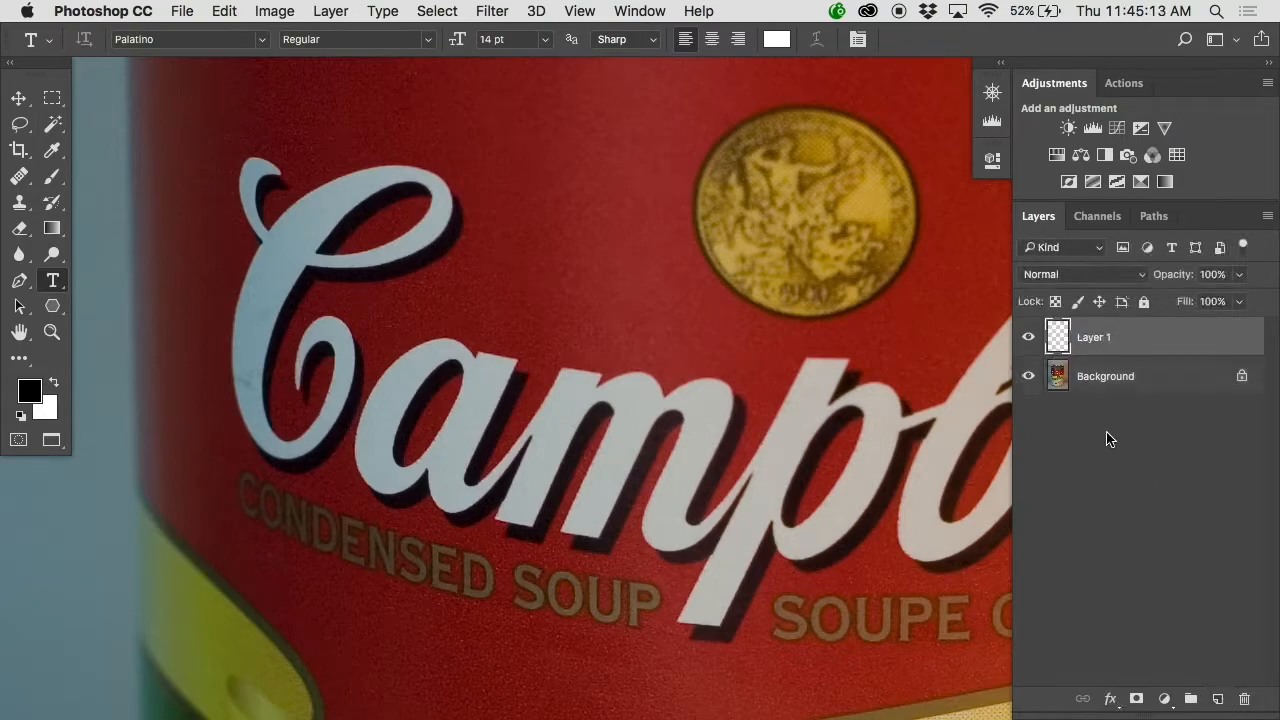
Step: Try the Clone Stamp at 100% opacity over the letter C with red sampled left of the coin, and undo it
key("s")
left_click(630, 144, "alt")
mouse_move(360, 299)
left_mouse_down()
mouse_move(314, 282)
mouse_move(314, 329)
mouse_move(312, 269)
mouse_move(333, 229)
mouse_move(309, 169)
mouse_move(287, 248)
left_mouse_up()
key("0")
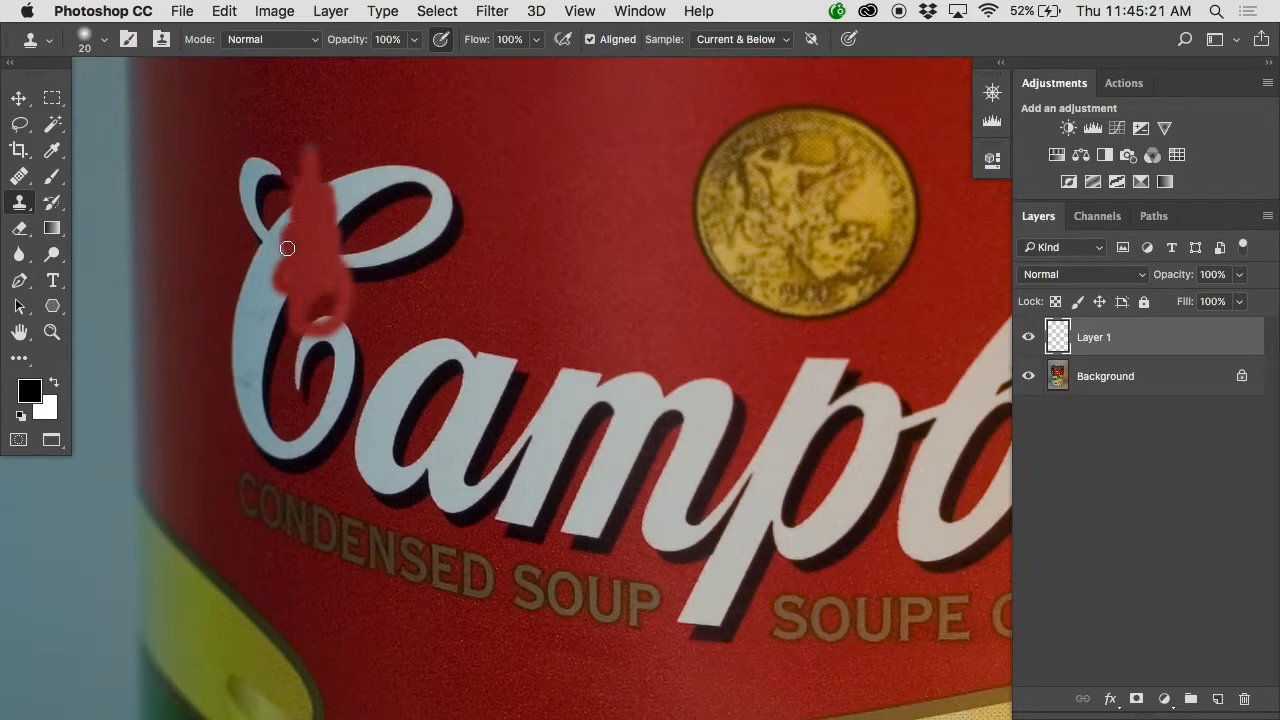
left_click_drag(390, 170, 403, 167)
key("super+z")
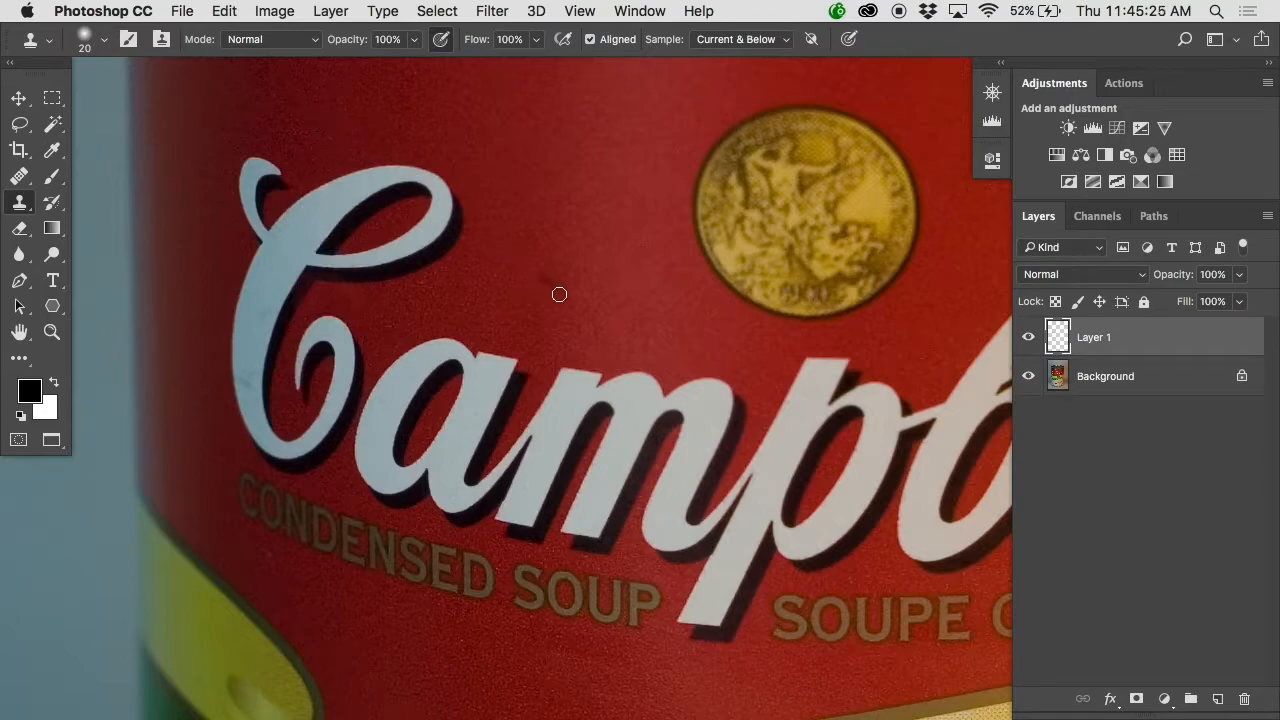
Step: Try a clone stroke over the letter m, check it on the whole can, and undo it
mouse_move(660, 380)
left_mouse_down()
mouse_move(623, 366)
mouse_move(647, 378)
mouse_move(639, 418)
left_mouse_up()
key("super+0")
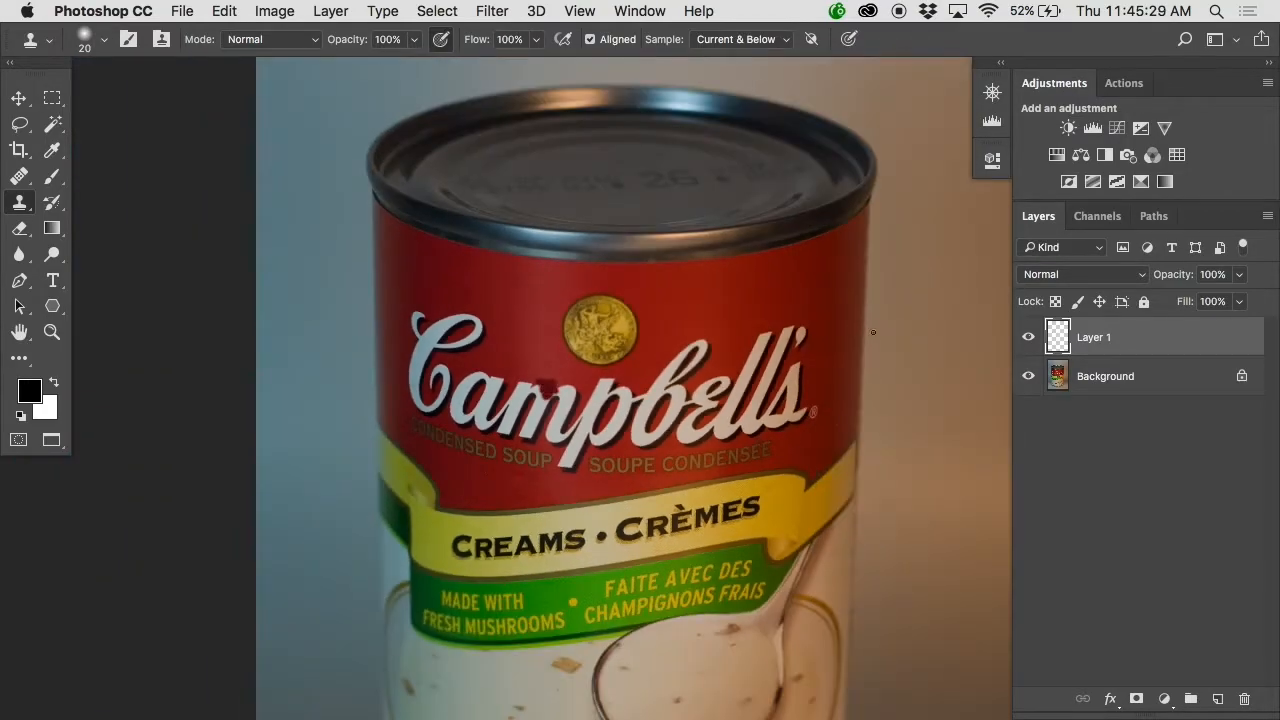
key("super+z")
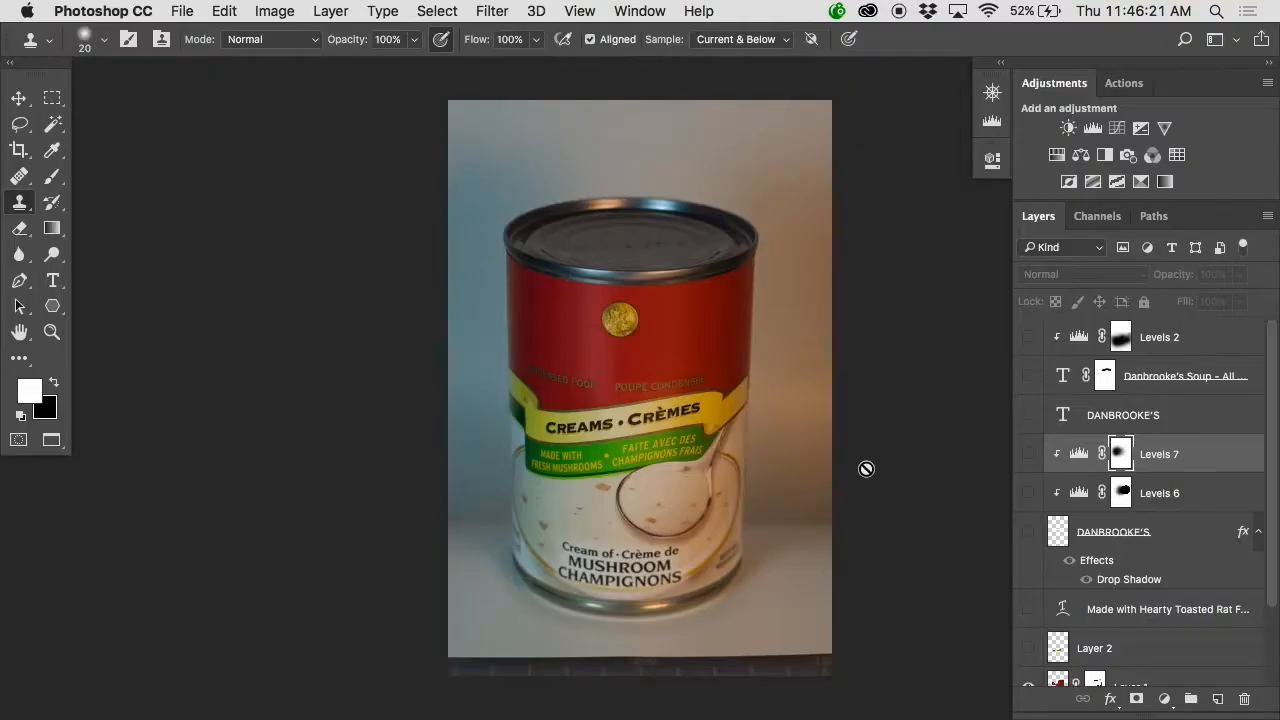
Step: Examine the label in the finished version of the can image, and return to the working image
scroll(640, 330, "up", 5)
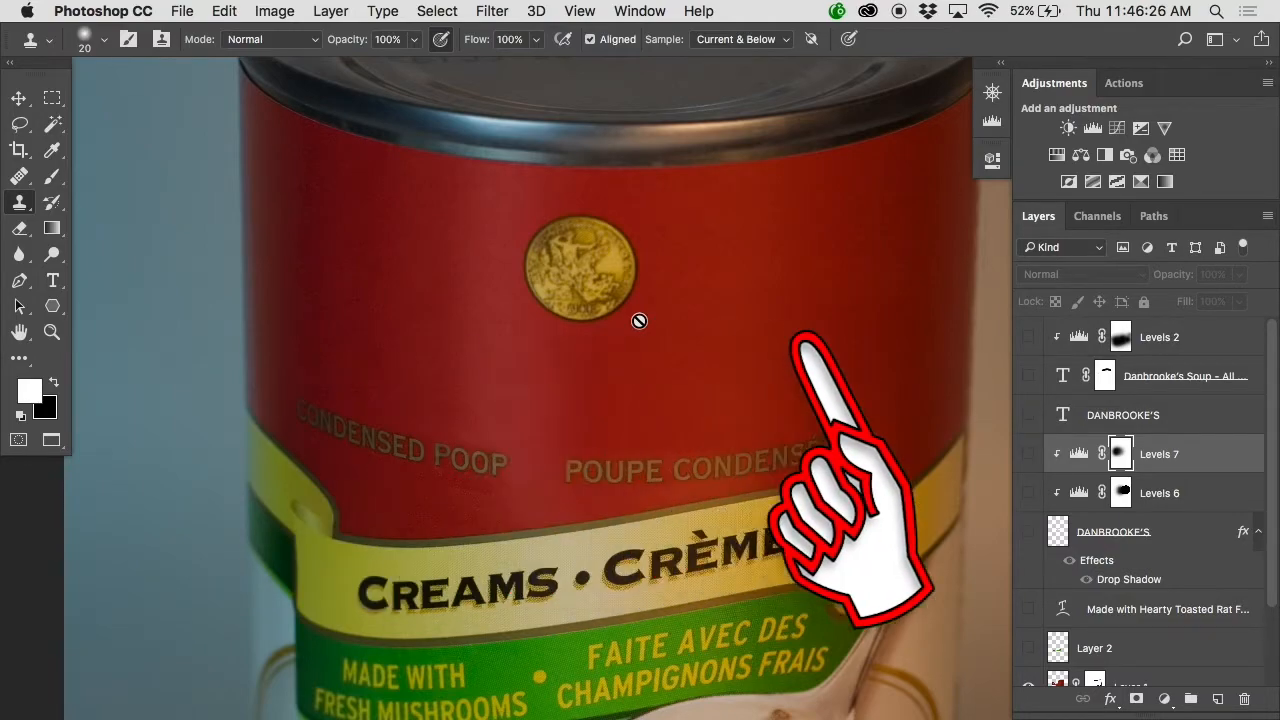
key("super+w")
key("d")
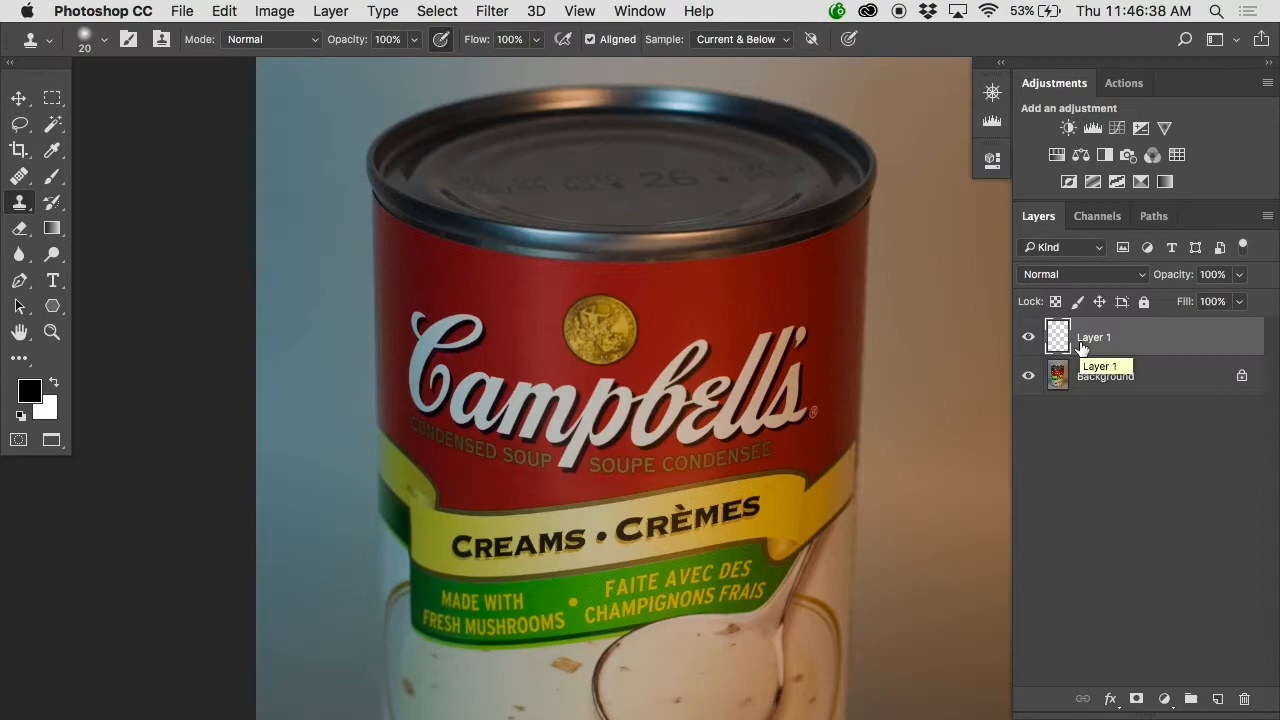
Step: Set the Clone Stamp's sampling to Current & Below
left_click(780, 39)
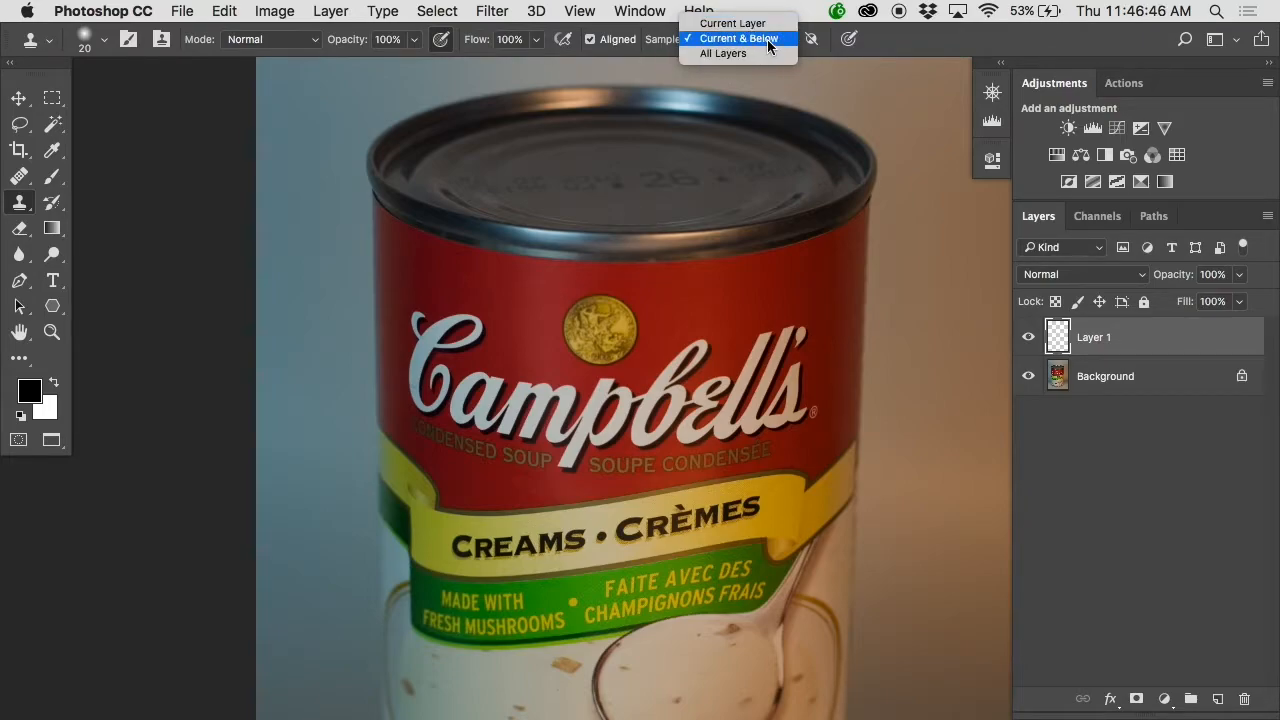
left_click(767, 39)
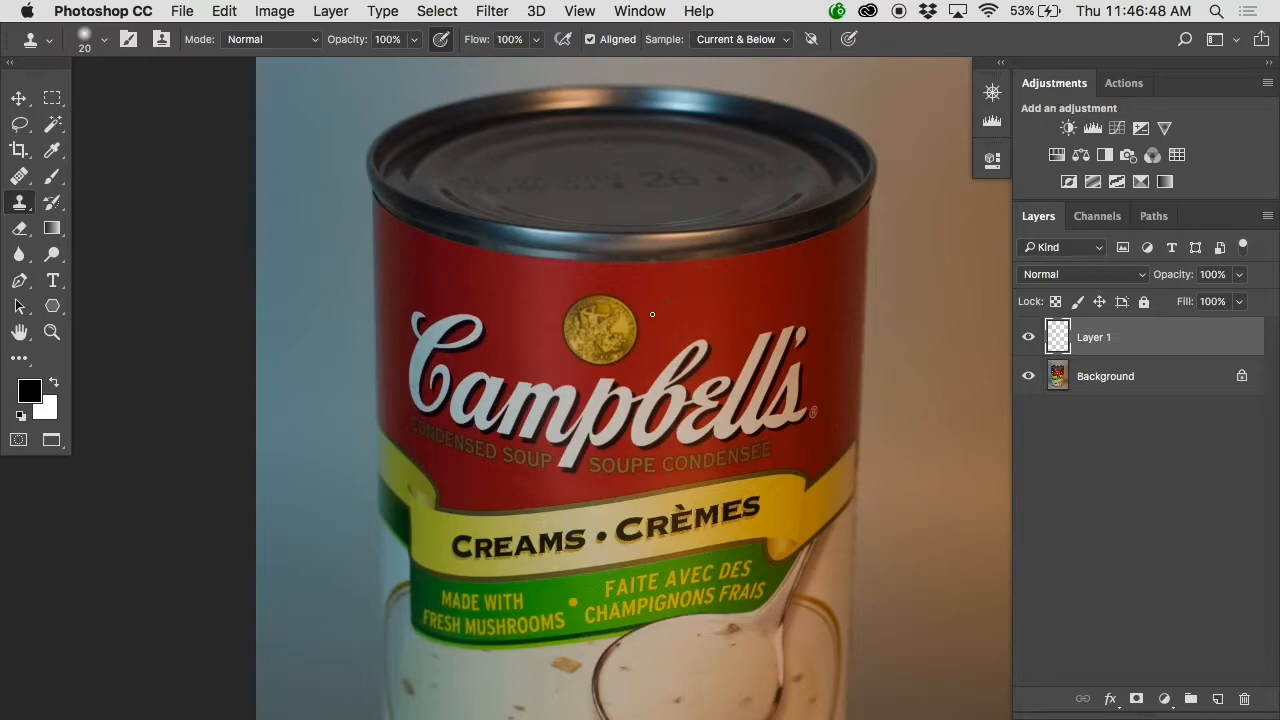
Step: Try cloning red sampled above the letter C over its upper loop, and undo the attempt
scroll(508, 325, "up", 3)
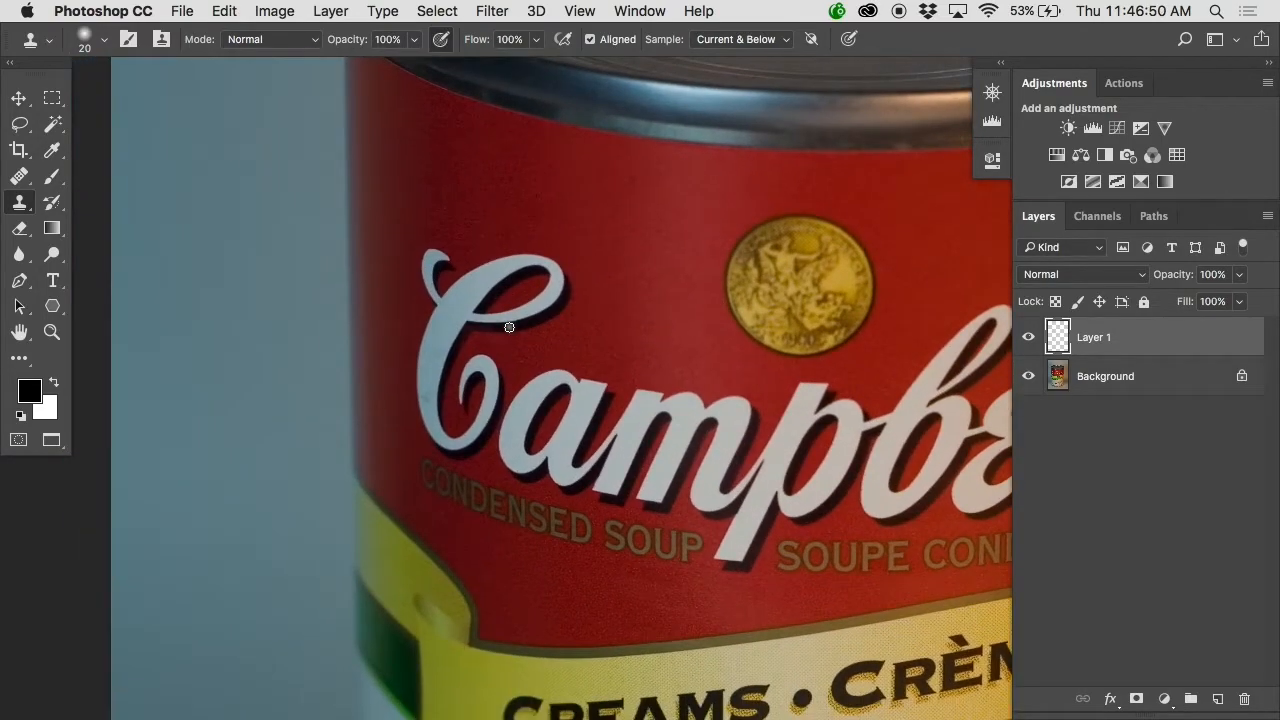
left_click(552, 158, "alt")
mouse_move(520, 250)
left_mouse_down()
mouse_move(488, 264)
mouse_move(525, 270)
mouse_move(517, 256)
mouse_move(754, 645)
left_mouse_up()
left_click(518, 265, "super")
key("super+z")
key("super+z")
key("super+z")
scroll(584, 445, "down", 2)
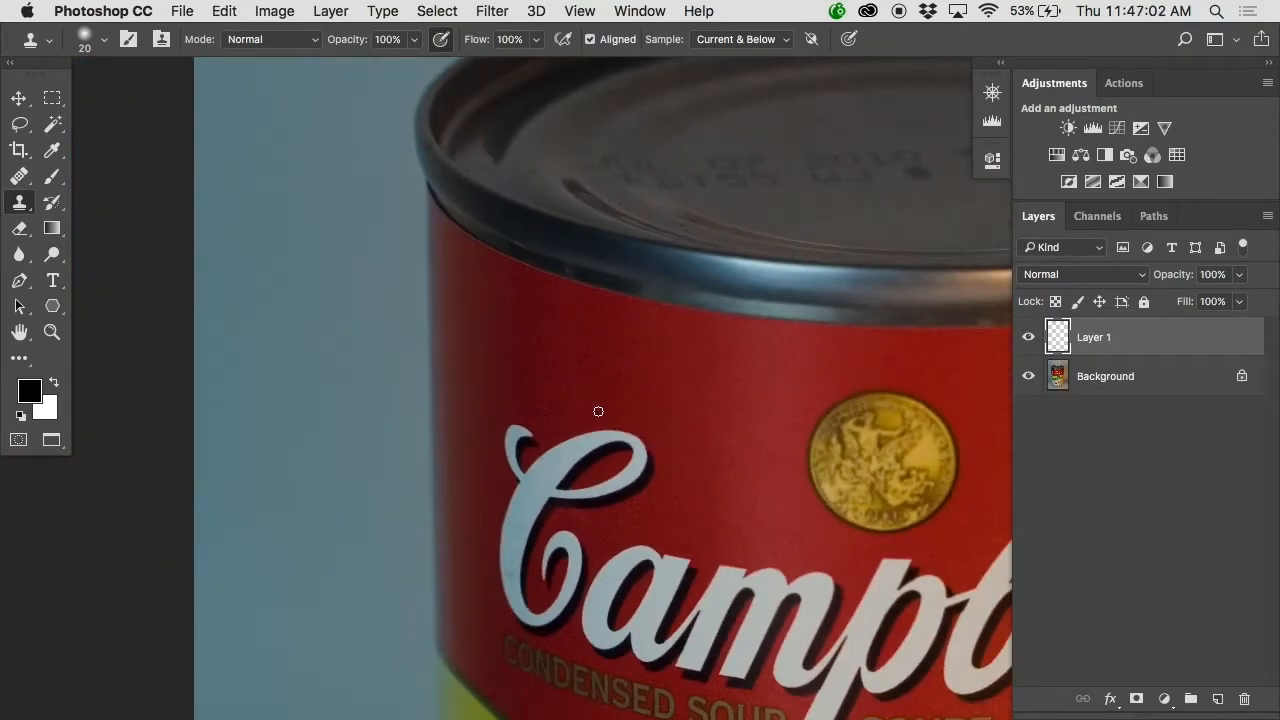
Step: Clone red label texture over the top edges of the letters C and p, undoing the last stroke on the p
mouse_move(600, 423)
left_mouse_down()
mouse_move(560, 444)
mouse_move(650, 445)
mouse_move(523, 441)
mouse_move(539, 439)
mouse_move(501, 428)
mouse_move(572, 478)
left_mouse_up()
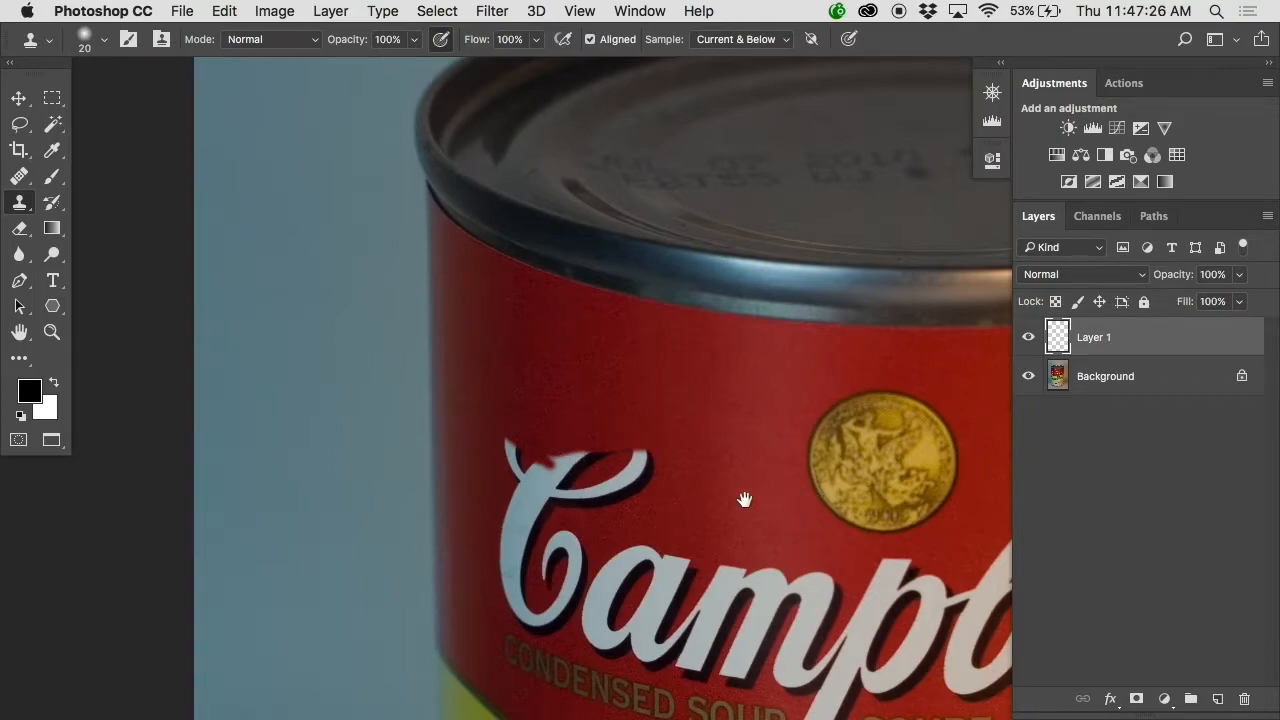
scroll(700, 500, "right", 5)
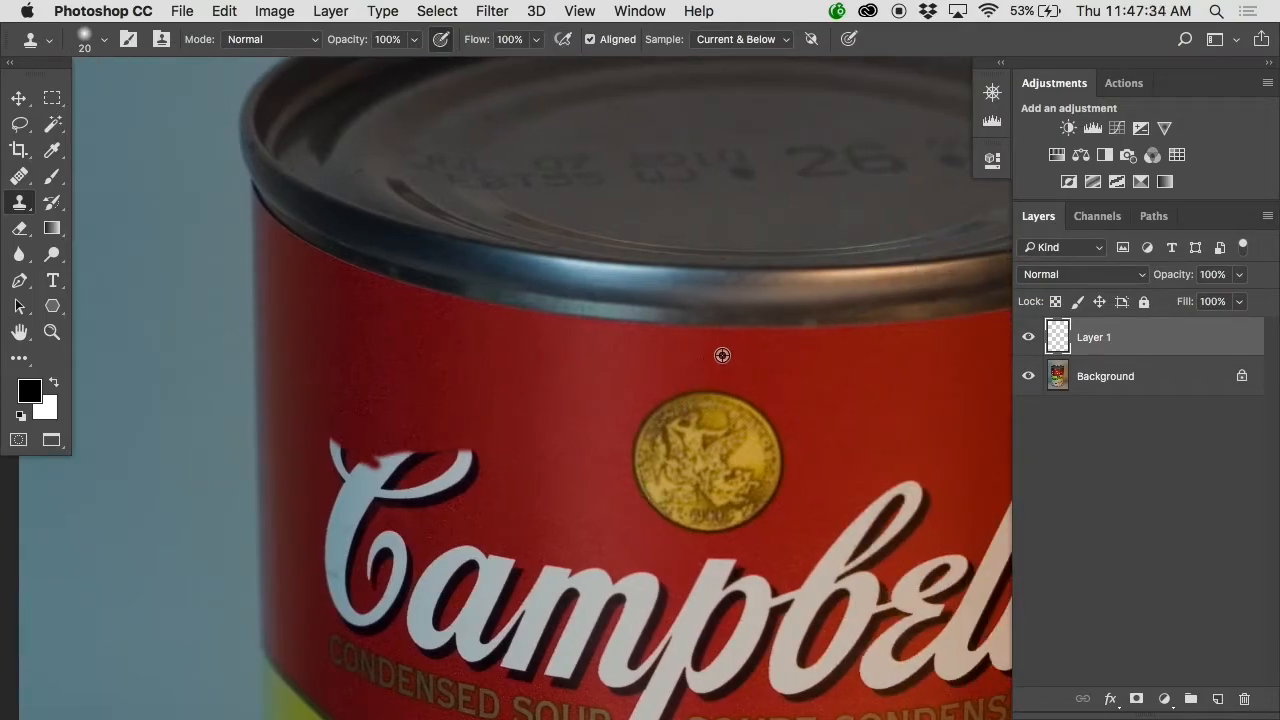
mouse_move(725, 556)
left_mouse_down()
mouse_move(712, 562)
mouse_move(740, 568)
mouse_move(706, 567)
mouse_move(752, 577)
mouse_move(700, 576)
left_mouse_up()
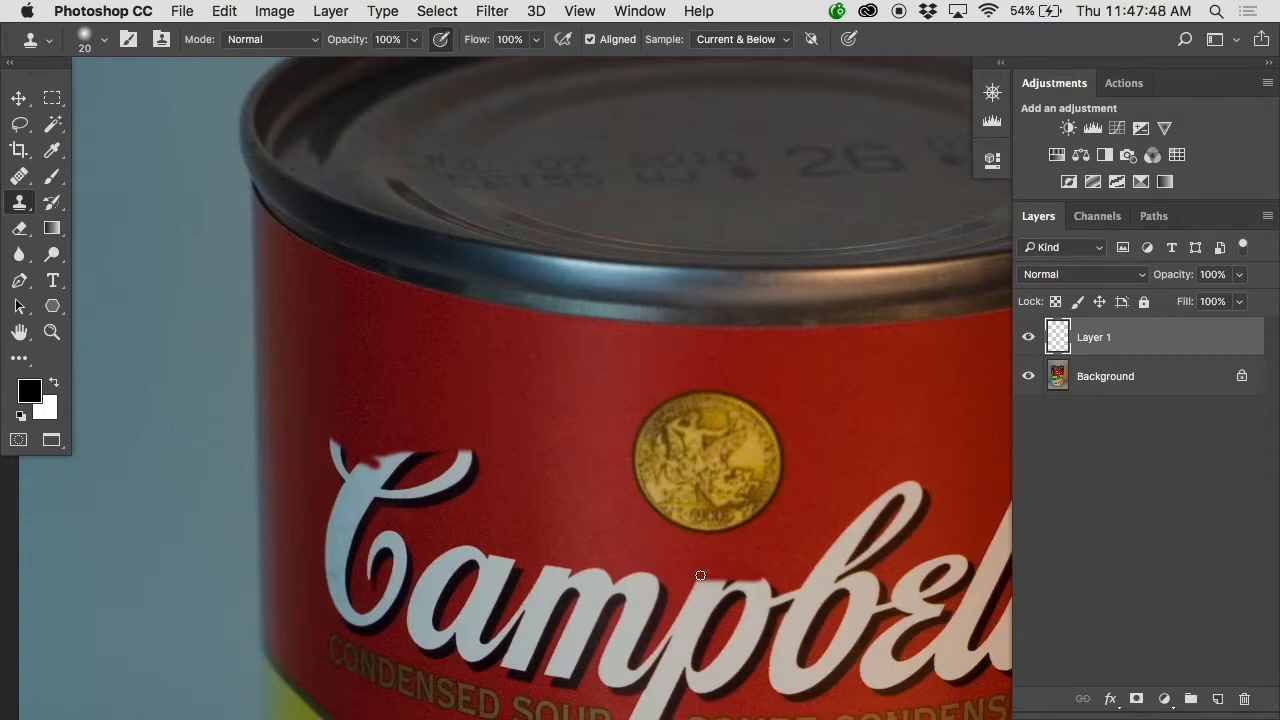
mouse_move(700, 577)
left_mouse_down()
mouse_move(783, 581)
mouse_move(682, 588)
mouse_move(793, 591)
mouse_move(733, 591)
mouse_move(777, 582)
mouse_move(697, 572)
mouse_move(750, 554)
mouse_move(693, 589)
mouse_move(756, 595)
left_mouse_up()
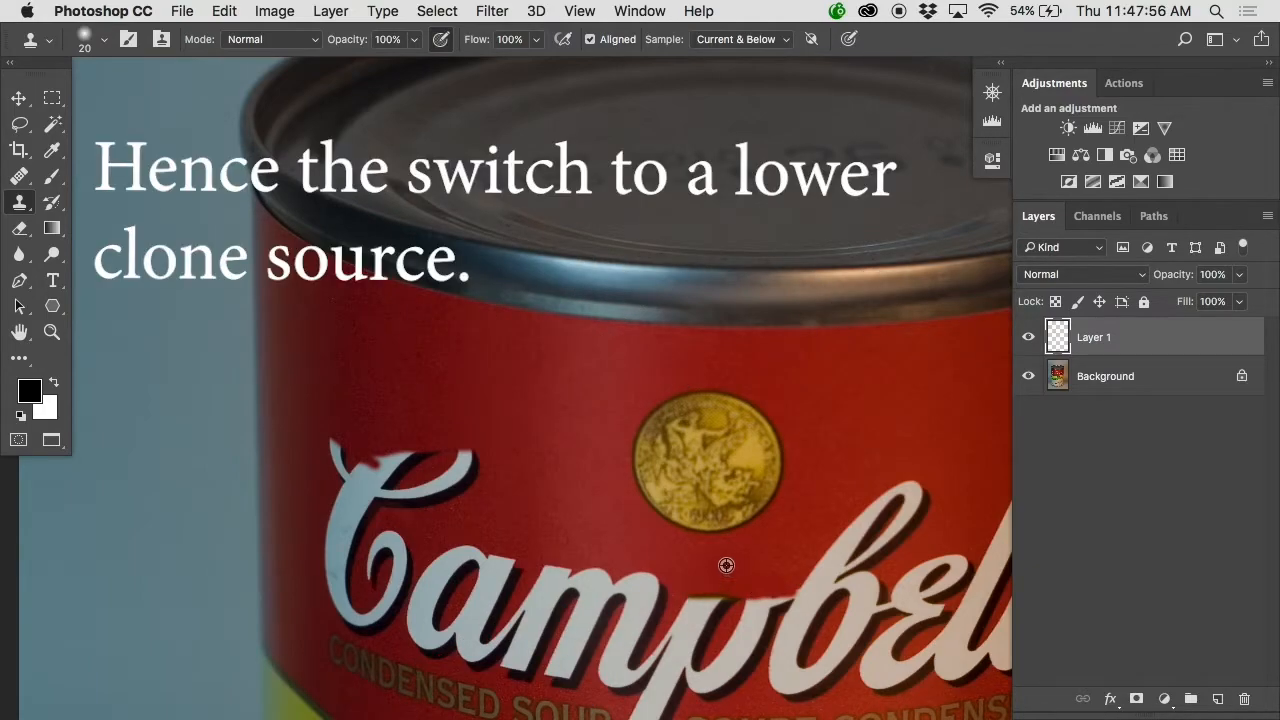
mouse_move(712, 593)
left_mouse_down()
mouse_move(692, 595)
mouse_move(693, 572)
mouse_move(689, 589)
left_mouse_up()
key("super+z")
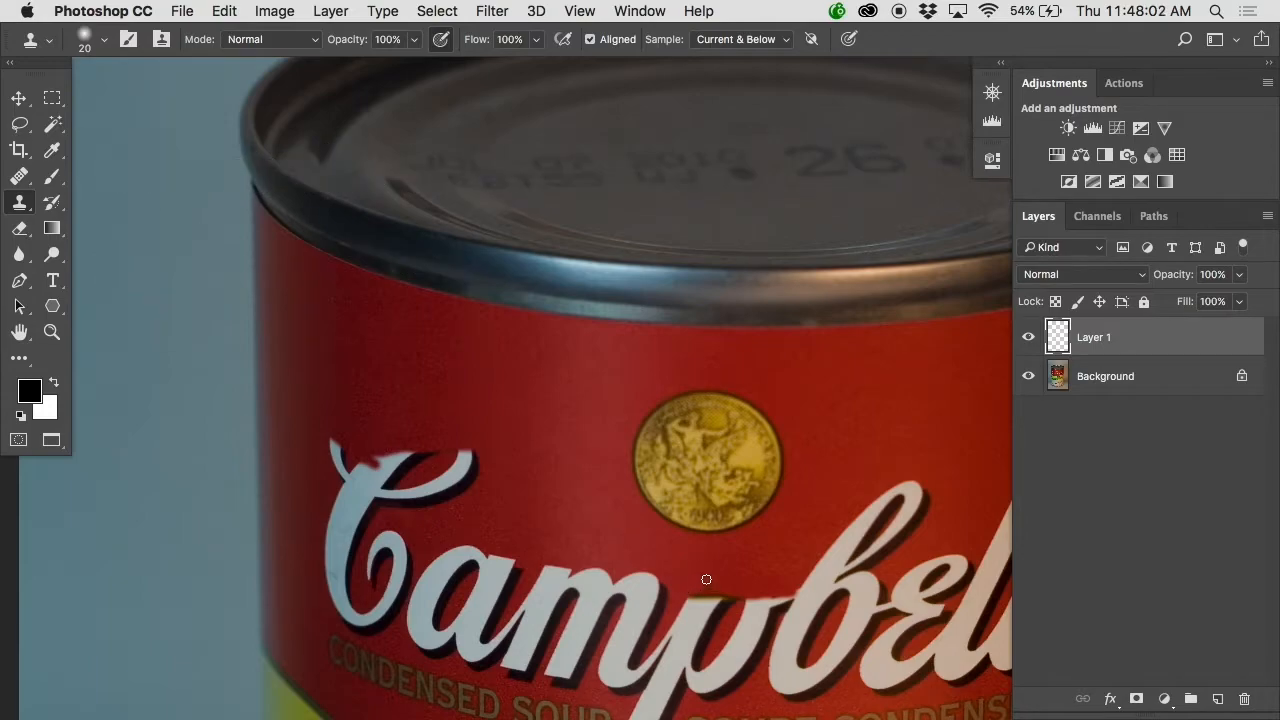
Step: Enlarge the Clone Stamp brush to 40 px and clone red sampled above the C over its upper curve
left_click_drag(595, 497, 720, 494)
key("bracketright")
key("bracketright")
scroll(586, 414, "up", 4)
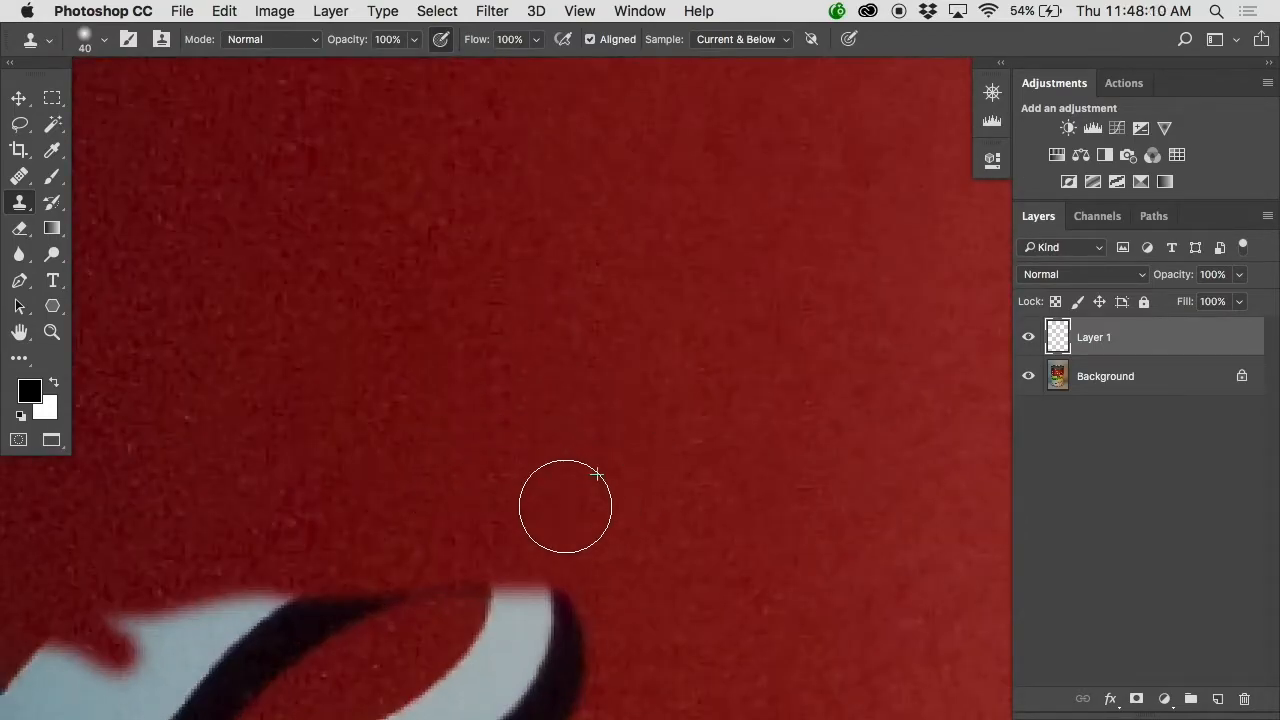
key("alt+super+z")
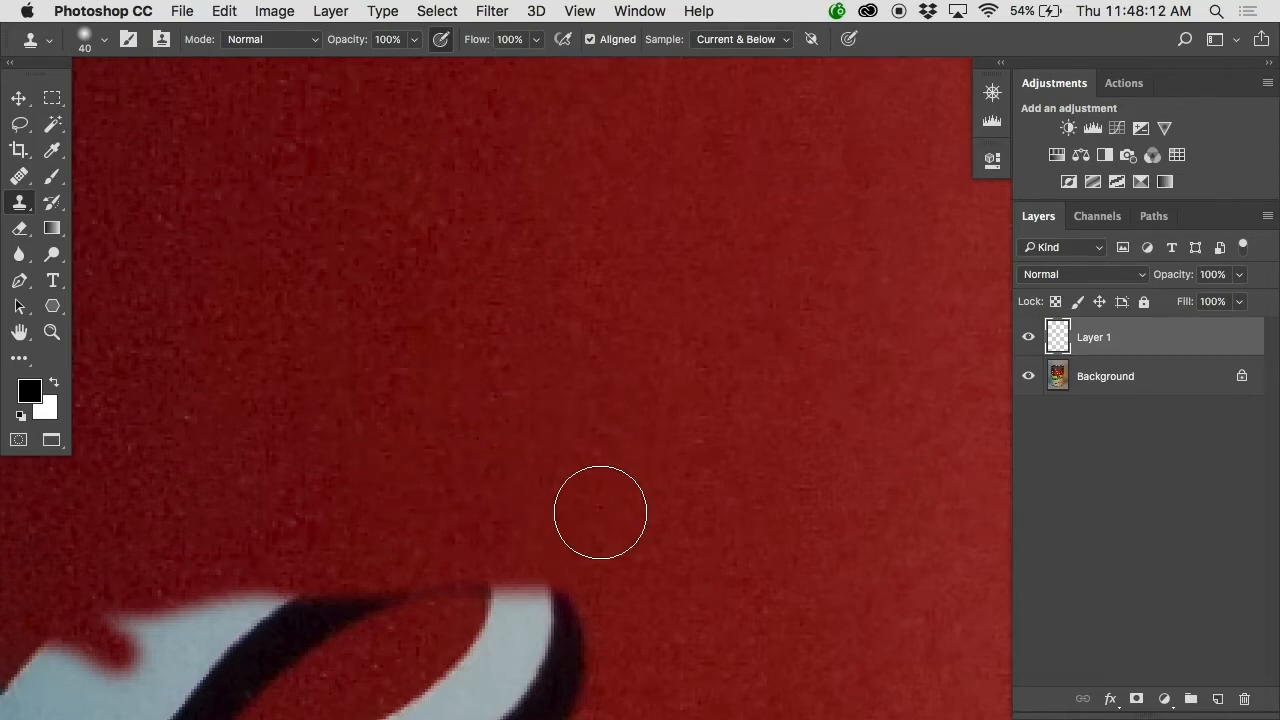
scroll(600, 514, "down", 1)
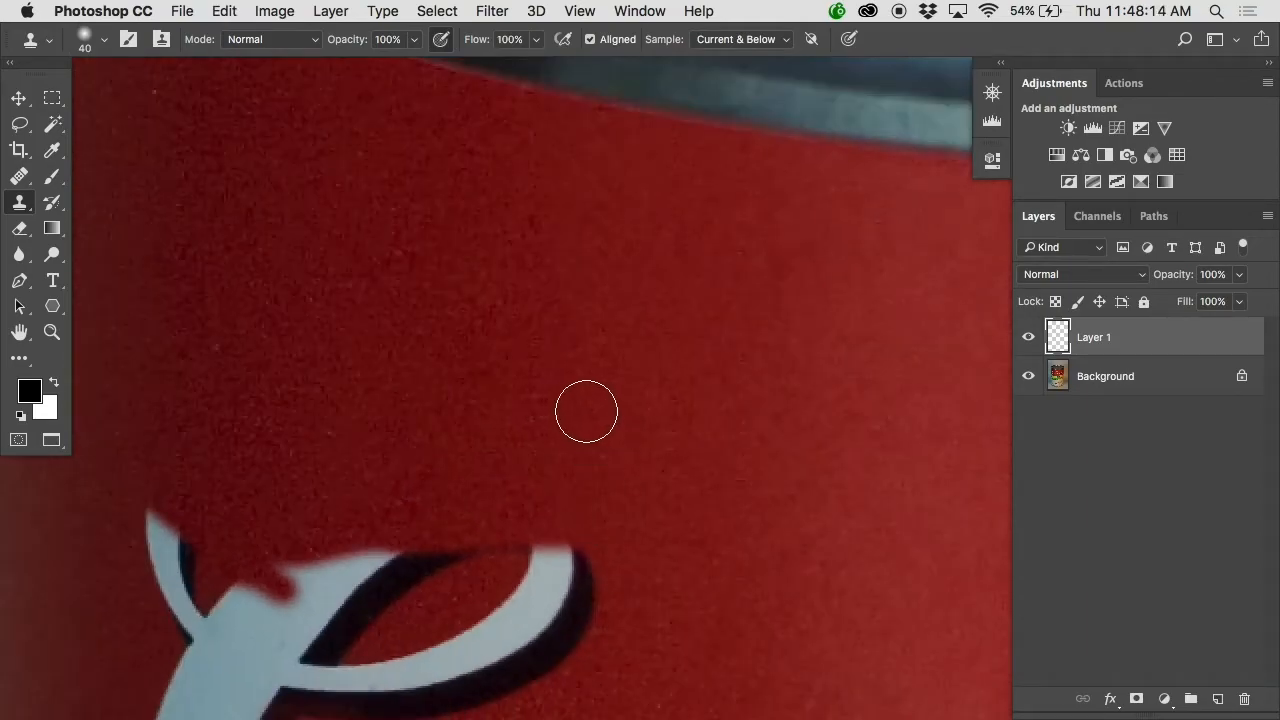
left_click(363, 293, "alt")
mouse_move(371, 508)
left_mouse_down()
mouse_move(296, 550)
mouse_move(477, 557)
mouse_move(279, 592)
mouse_move(253, 584)
mouse_move(361, 601)
mouse_move(306, 604)
left_mouse_up()
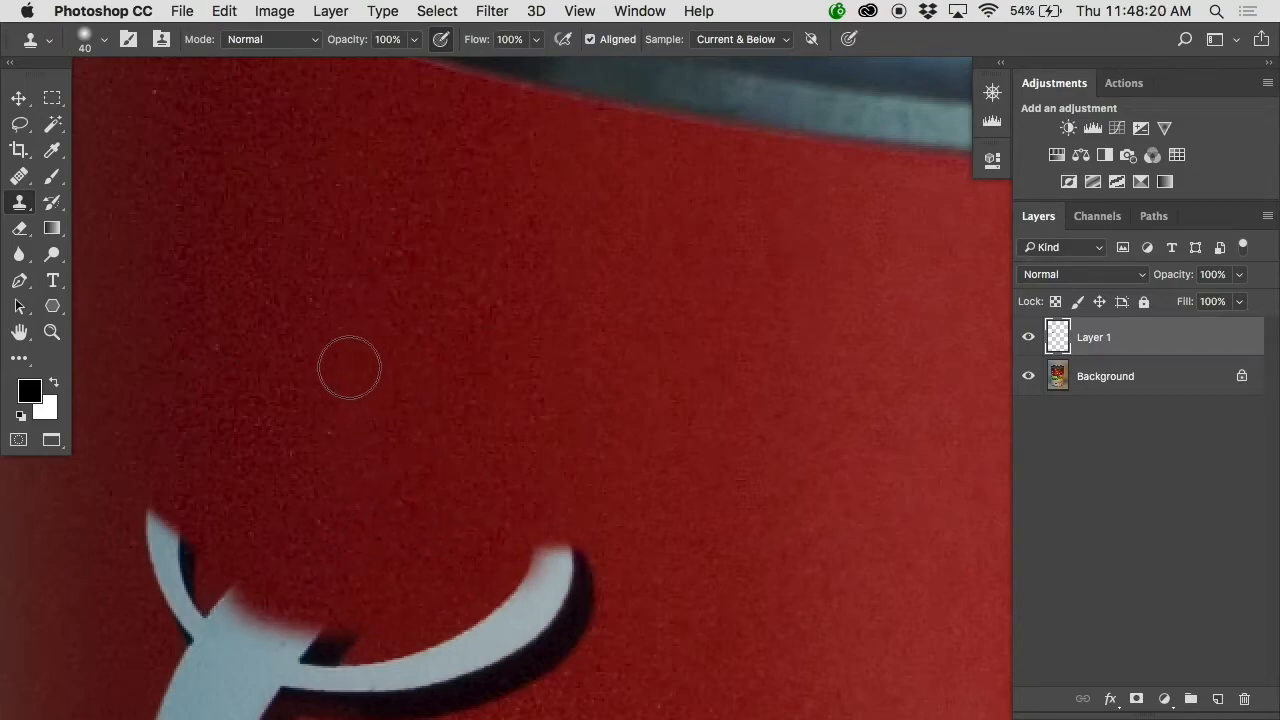
Step: Try cloning over the C's loop end and upper serif, and step back through those strokes
mouse_move(530, 545)
left_mouse_down()
mouse_move(597, 549)
mouse_move(520, 580)
mouse_move(563, 520)
left_mouse_up()
left_click_drag(669, 506, 879, 373)
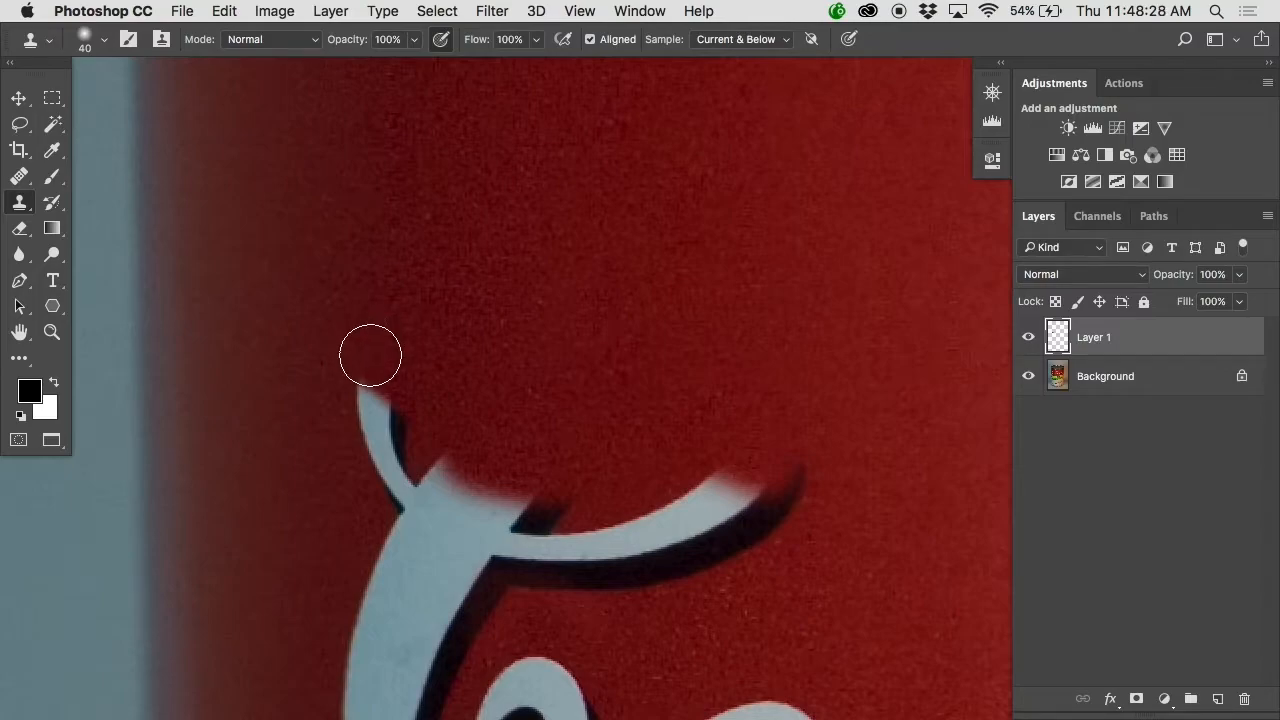
mouse_move(370, 356)
left_mouse_down()
mouse_move(351, 354)
mouse_move(443, 366)
mouse_move(329, 377)
mouse_move(418, 386)
mouse_move(309, 383)
mouse_move(394, 394)
mouse_move(318, 433)
mouse_move(437, 448)
mouse_move(666, 425)
left_mouse_up()
key("super+plus")
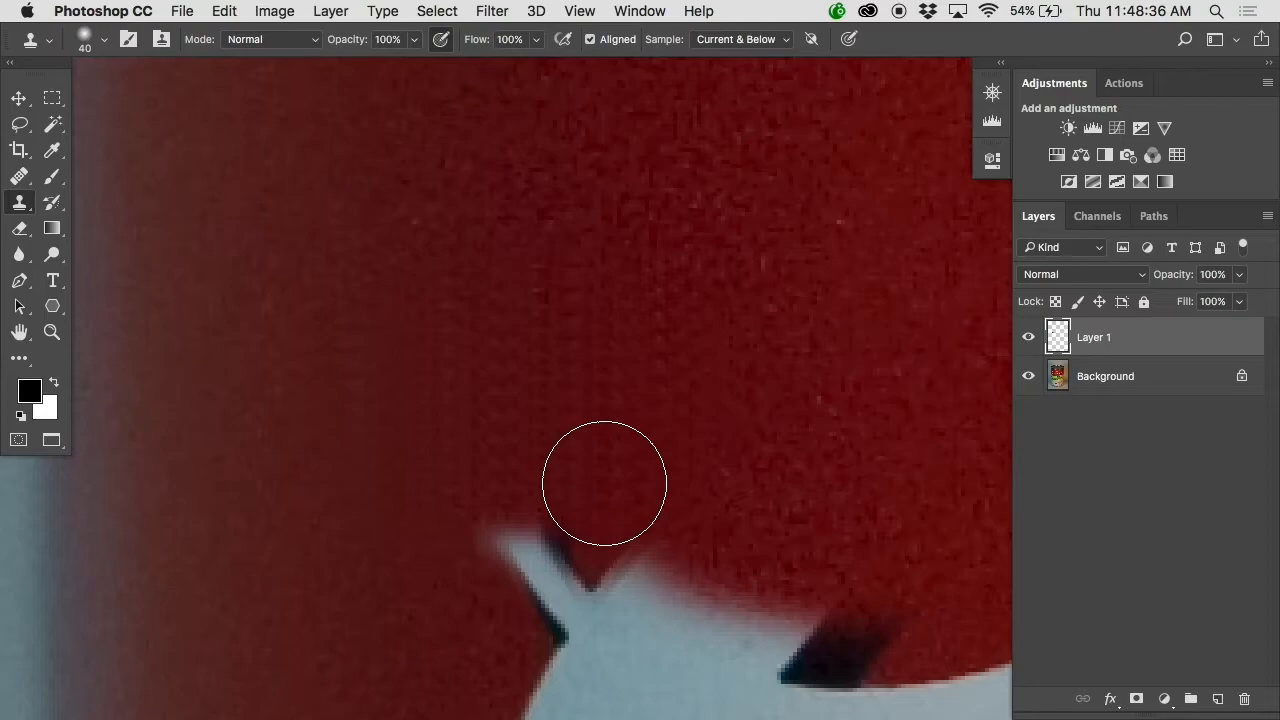
key("super+alt+z")
key("super+alt+z")
key("super+alt+z")
key("super+alt+z")
key("super+alt+z")
key("super+alt+z")
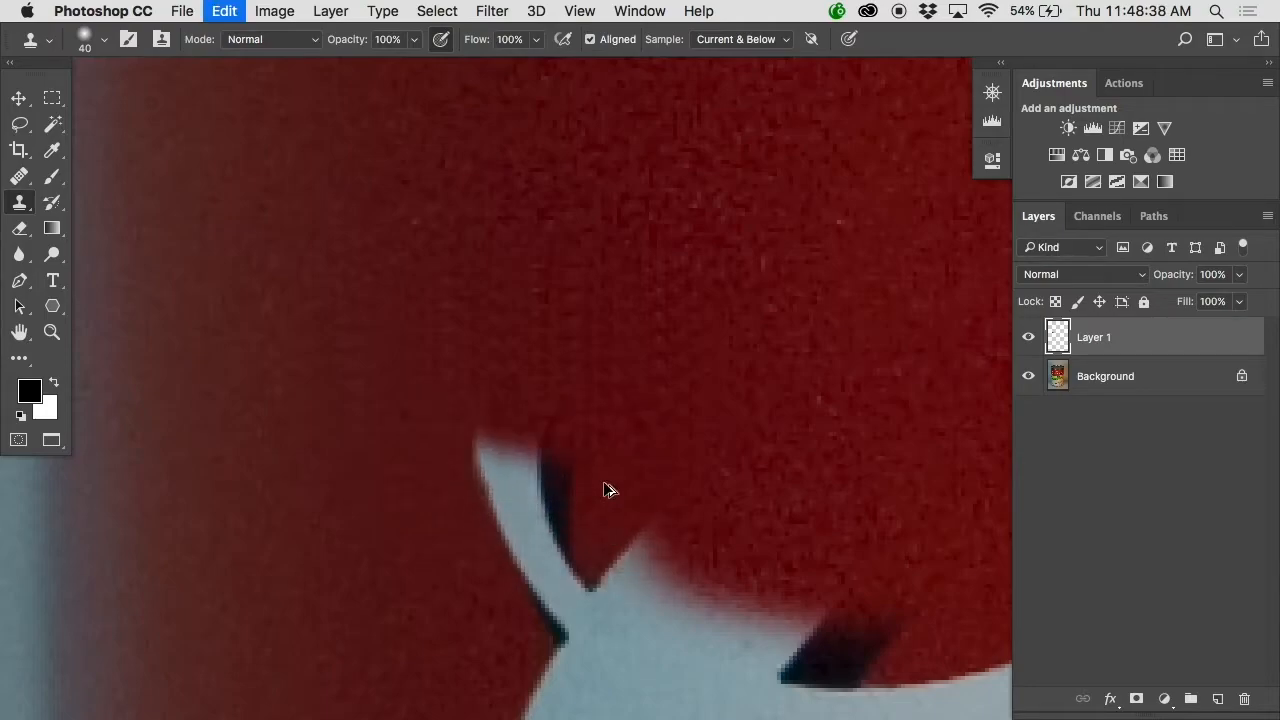
key("super+alt+z")
Step: Clone freshly sampled red over the serif, upper stem and loop of the letter C
left_click(583, 317, "alt")
left_click(583, 317, "alt")
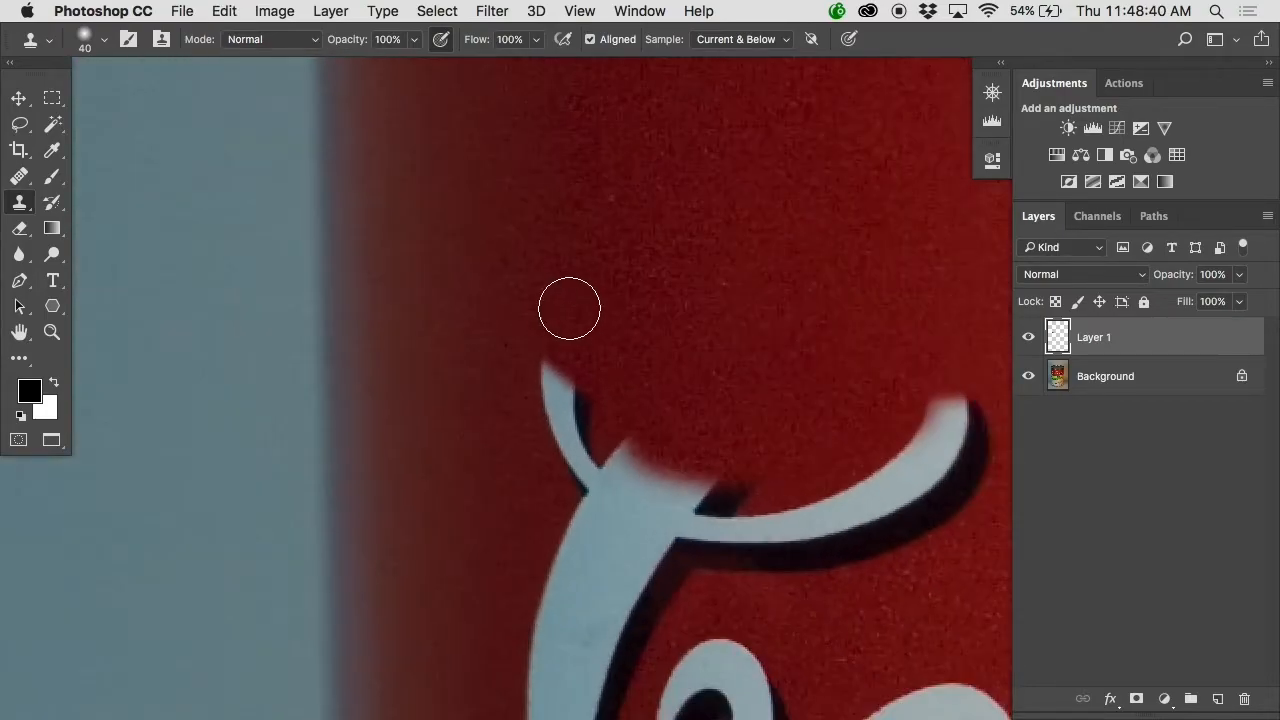
left_click(553, 234, "alt")
mouse_move(557, 343)
left_mouse_down()
mouse_move(550, 380)
mouse_move(573, 378)
mouse_move(542, 409)
mouse_move(608, 420)
mouse_move(599, 455)
mouse_move(690, 473)
left_mouse_up()
left_click(718, 455, "alt")
left_click_drag(718, 455, 525, 454)
left_click(649, 335, "alt")
mouse_move(649, 412)
left_mouse_down()
mouse_move(670, 487)
mouse_move(457, 461)
mouse_move(595, 499)
mouse_move(557, 485)
left_mouse_up()
Step: Clone red sampled above the logo over the upper parts of the letters "bell's"
left_click_drag(900, 430, 403, 395)
left_click(790, 310, "alt")
mouse_move(790, 420)
left_mouse_down()
mouse_move(751, 449)
mouse_move(842, 483)
mouse_move(713, 511)
mouse_move(694, 531)
mouse_move(770, 542)
left_mouse_up()
left_click_drag(834, 480, 668, 526)
left_click(836, 335, "alt")
mouse_move(846, 430)
left_mouse_down()
mouse_move(890, 426)
mouse_move(832, 482)
mouse_move(957, 447)
mouse_move(963, 469)
mouse_move(850, 552)
mouse_move(874, 489)
mouse_move(816, 507)
mouse_move(778, 549)
mouse_move(831, 533)
mouse_move(832, 555)
mouse_move(784, 537)
mouse_move(856, 540)
mouse_move(863, 579)
mouse_move(899, 531)
mouse_move(874, 627)
mouse_move(910, 614)
mouse_move(947, 526)
mouse_move(753, 631)
mouse_move(707, 579)
mouse_move(678, 570)
mouse_move(788, 699)
mouse_move(753, 671)
mouse_move(552, 614)
mouse_move(520, 618)
mouse_move(563, 626)
mouse_move(471, 634)
left_mouse_up()
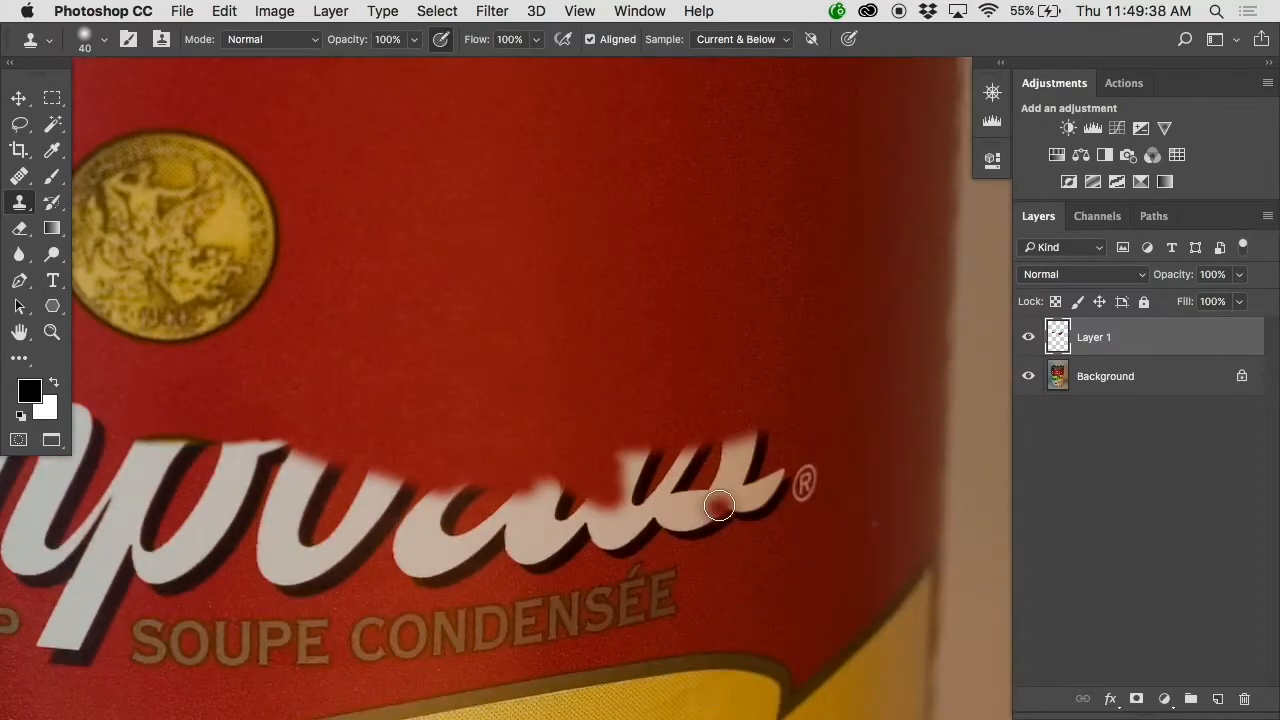
Step: Clone out the registered-trademark symbol and the remaining lower parts of "ell's", adjusting brush size and resampling the red nearby
mouse_move(728, 506)
left_mouse_down()
mouse_move(620, 548)
mouse_move(652, 526)
mouse_move(622, 546)
mouse_move(606, 454)
mouse_move(620, 474)
mouse_move(806, 472)
mouse_move(629, 502)
mouse_move(808, 491)
left_mouse_up()
key("[")
key("[")
key("[")
key("[")
left_click(628, 405, "alt")
key("]")
key("]")
key("]")
mouse_move(570, 488)
left_mouse_down()
mouse_move(429, 491)
mouse_move(386, 509)
mouse_move(432, 502)
mouse_move(429, 583)
left_mouse_up()
left_click(374, 340, "alt")
mouse_move(481, 497)
left_mouse_down()
mouse_move(519, 571)
mouse_move(560, 490)
mouse_move(614, 523)
left_mouse_up()
Step: Enlarge the Clone Stamp brush to 100 px and touch up the cleared red area above CONDENSÉE
key("super+minus")
key("bracketright")
key("bracketright")
key("bracketright")
key("bracketright")
key("bracketright")
key("bracketright")
key("bracketright")
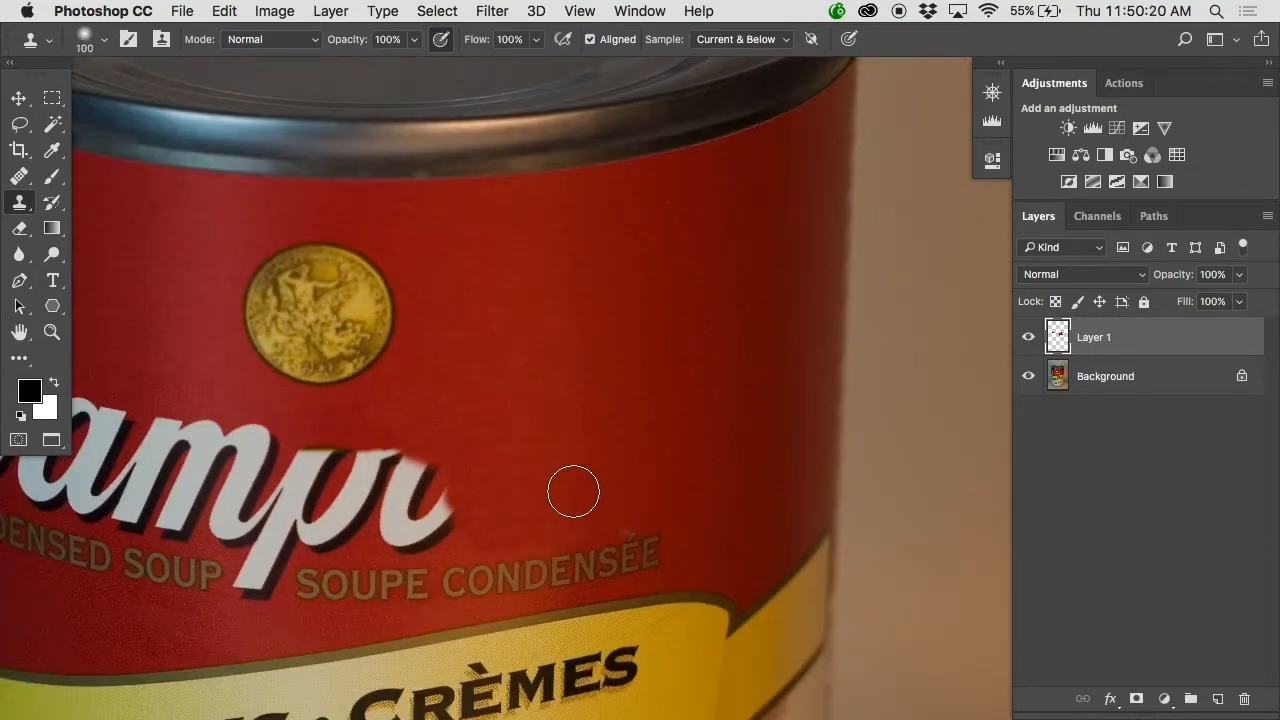
left_click(477, 527)
Step: Reduce the Clone Stamp brush to 20 px and touch up the leftover spot beside the accent of CONDENSÉE
key("bracketleft")
key("bracketleft")
key("bracketleft")
key("bracketleft")
key("bracketleft")
key("bracketleft")
key("bracketleft")
key("bracketleft")
key("bracketleft")
key("bracketleft")
left_click(620, 530)
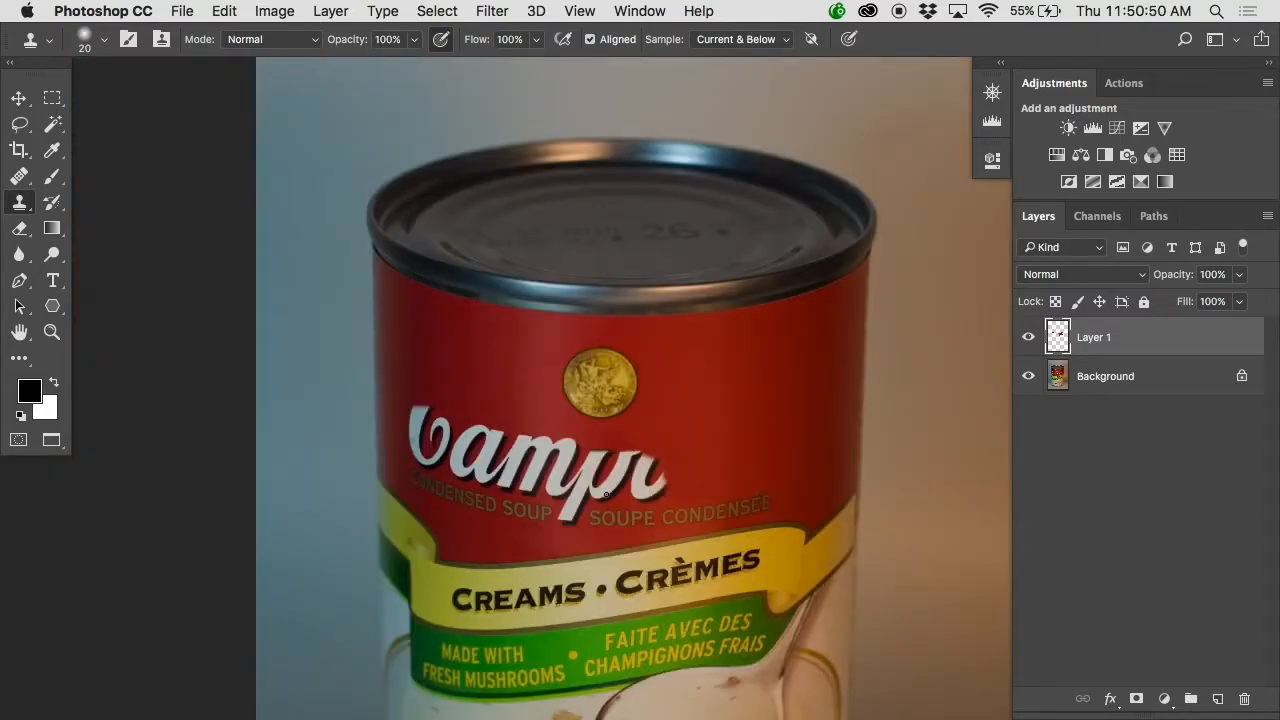
Step: Clone red over the remains of the letter b, and undo a larger-brush stroke over the neighbouring letters
key("super+plus")
left_click_drag(658, 486, 659, 524)
key("bracketright")
key("bracketright")
key("bracketright")
key("bracketright")
key("bracketright")
mouse_move(512, 474)
left_mouse_down()
mouse_move(483, 442)
mouse_move(454, 456)
mouse_move(451, 491)
mouse_move(300, 398)
mouse_move(296, 424)
mouse_move(400, 468)
mouse_move(327, 466)
mouse_move(434, 505)
mouse_move(318, 485)
mouse_move(393, 514)
mouse_move(506, 530)
mouse_move(447, 529)
left_mouse_up()
key("bracketleft")
key("bracketleft")
key("bracketleft")
key("super+z")
Step: Try cloning red sampled just above the remaining middle letters over them, and undo the stroke
left_click(525, 423, "alt")
mouse_move(528, 450)
left_mouse_down()
mouse_move(547, 486)
mouse_move(535, 480)
mouse_move(578, 471)
mouse_move(643, 474)
mouse_move(640, 484)
left_mouse_up()
key("super+plus")
left_click(587, 431, "alt")
key("super+z")
Step: Clone red over the remaining logo letters, resampling above and below to match the label's shading
left_click(638, 468, "alt")
left_click_drag(638, 544, 654, 572)
left_click(625, 441, "alt")
mouse_move(626, 499)
left_mouse_down()
mouse_move(579, 524)
mouse_move(582, 487)
mouse_move(451, 506)
left_mouse_up()
mouse_move(580, 523)
left_mouse_down()
mouse_move(477, 537)
mouse_move(653, 540)
mouse_move(422, 559)
mouse_move(650, 561)
left_mouse_up()
left_click_drag(525, 568, 504, 575)
left_click(491, 661, "alt")
left_click_drag(497, 622, 497, 584)
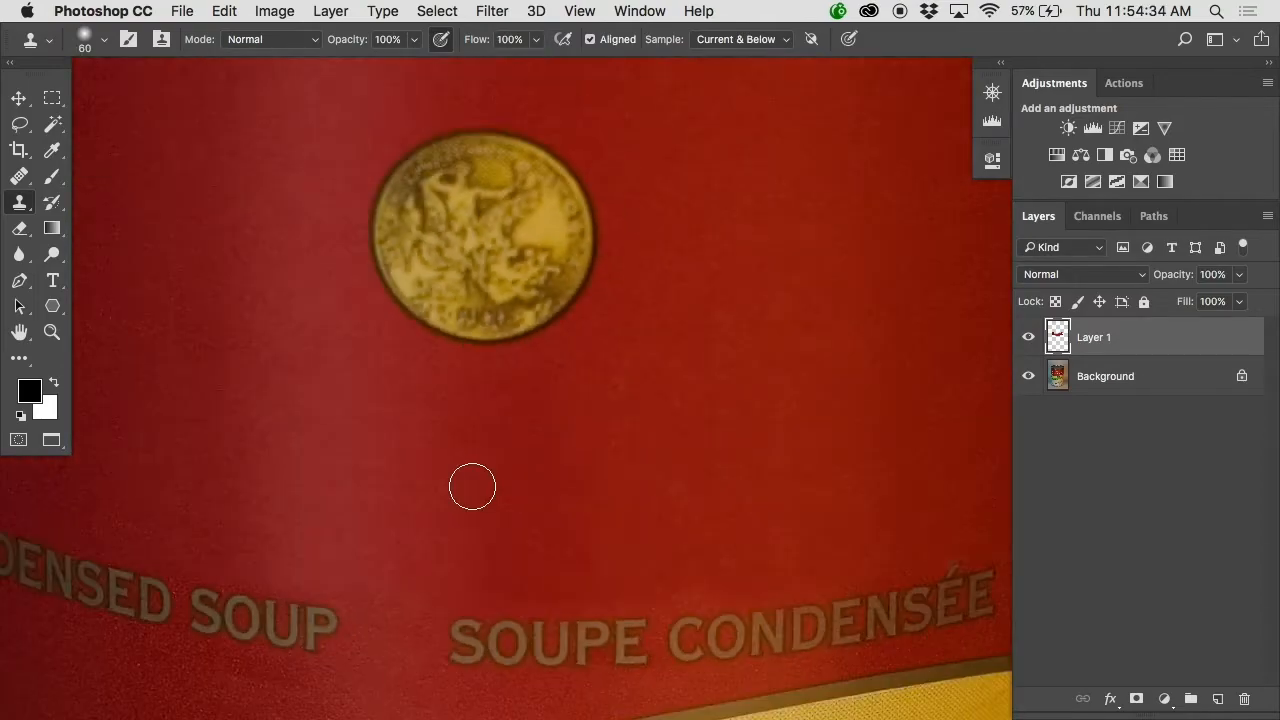
Step: Try cloning over the red area below the coin from a source near the can's rim, and undo it
mouse_move(506, 471)
left_mouse_down()
mouse_move(489, 480)
mouse_move(519, 483)
mouse_move(483, 480)
mouse_move(512, 472)
mouse_move(480, 454)
mouse_move(509, 440)
mouse_move(491, 429)
mouse_move(510, 454)
mouse_move(536, 456)
left_mouse_up()
scroll(535, 457, "up", 3)
mouse_move(502, 505)
left_mouse_down()
mouse_move(515, 506)
mouse_move(505, 485)
mouse_move(474, 491)
mouse_move(509, 486)
left_mouse_up()
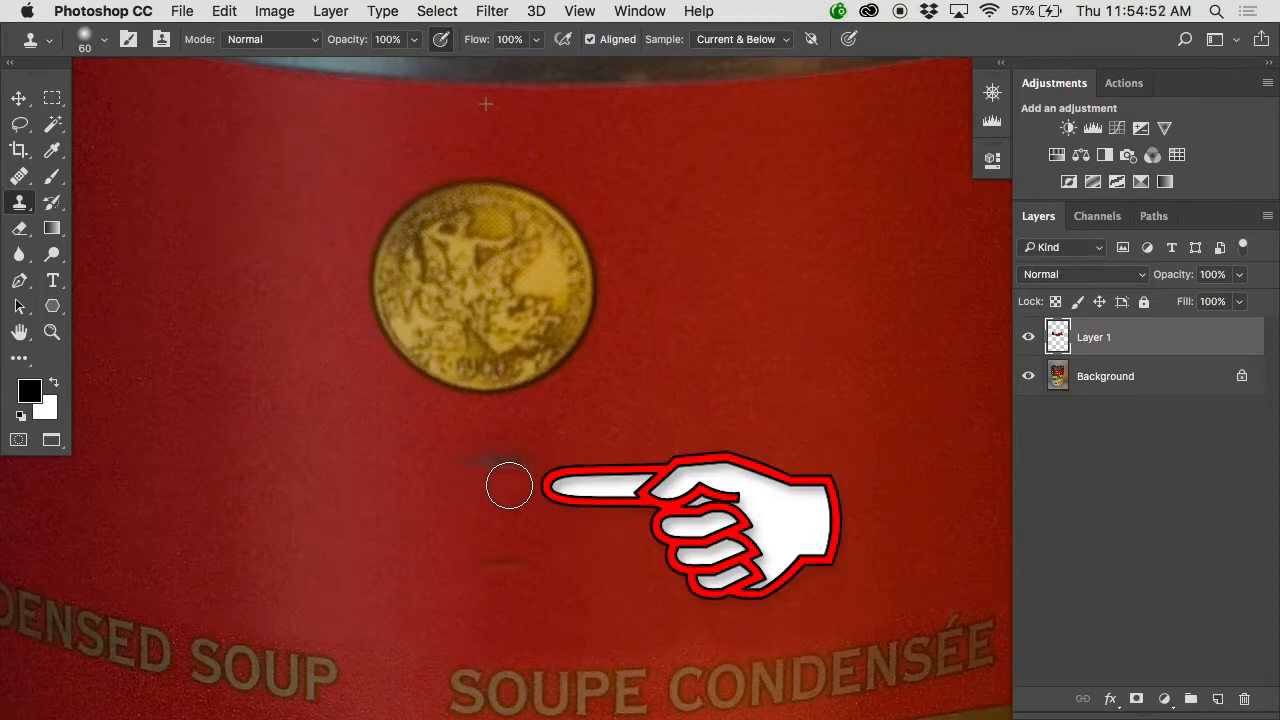
left_click_drag(509, 486, 510, 544)
key("super+z")
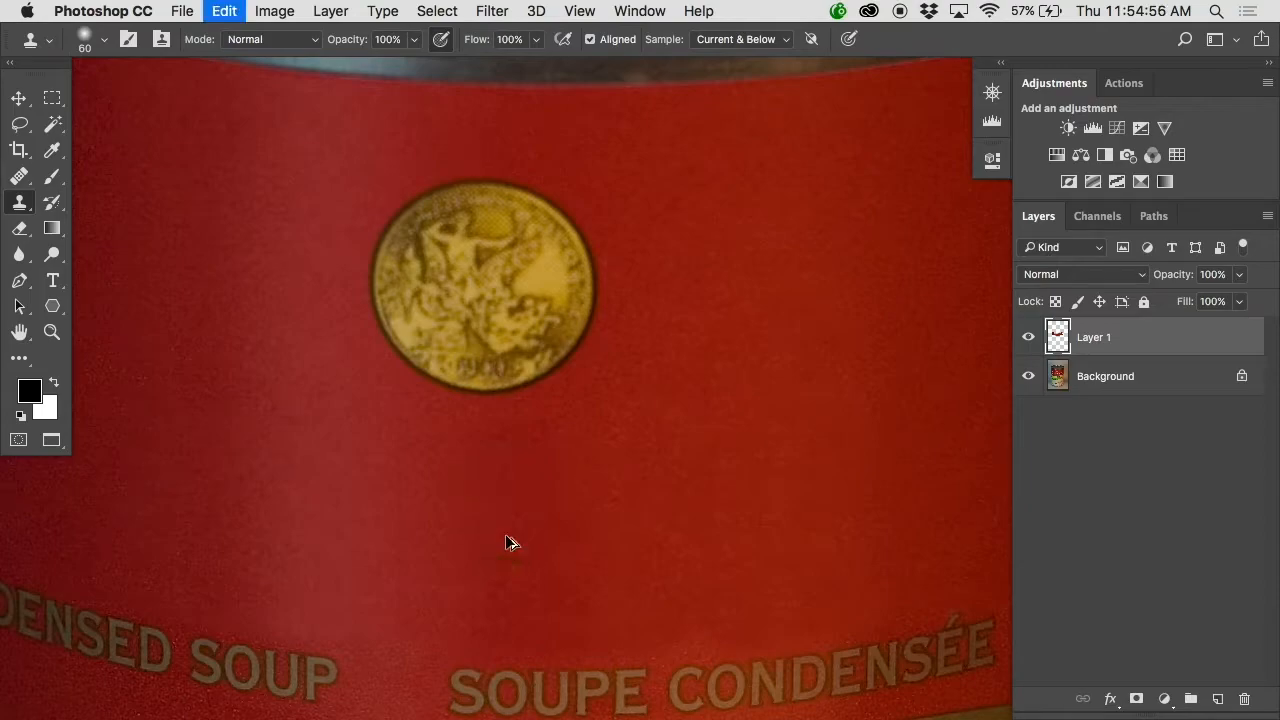
Step: Try cloning from a source at the CONDENSÉE lettering onto the plain red above it, and undo the stroke
left_click(860, 622, "alt")
left_click_drag(860, 451, 860, 466)
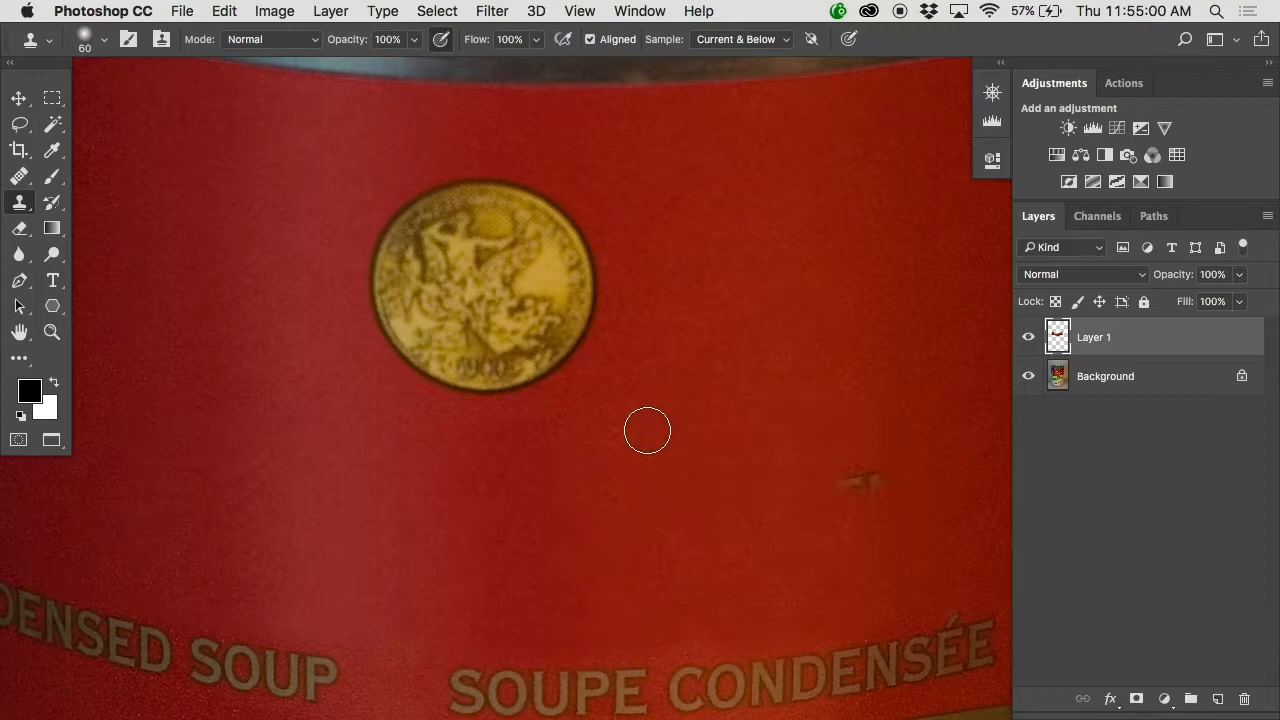
left_click(535, 463, "alt+super")
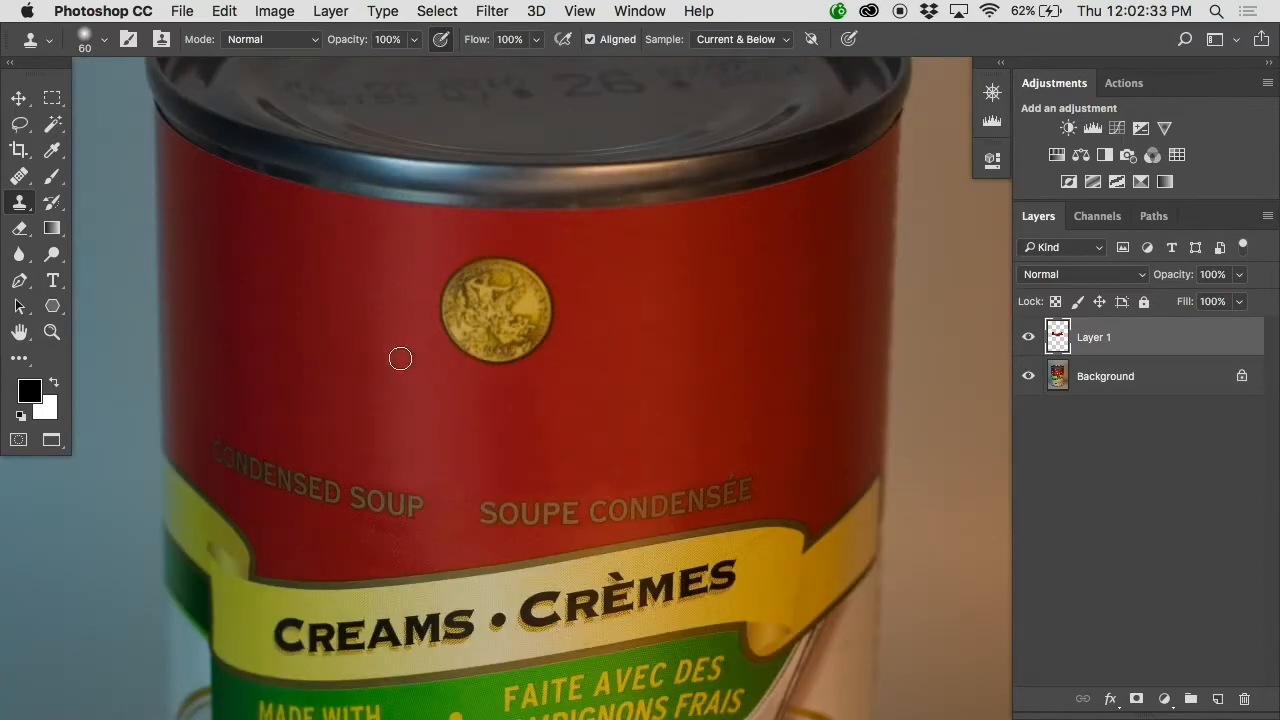
Step: Inspect the cloned red patch on the label closely, hiding the Background layer to view the patch alone and showing it again
scroll(297, 373, "up", 5)
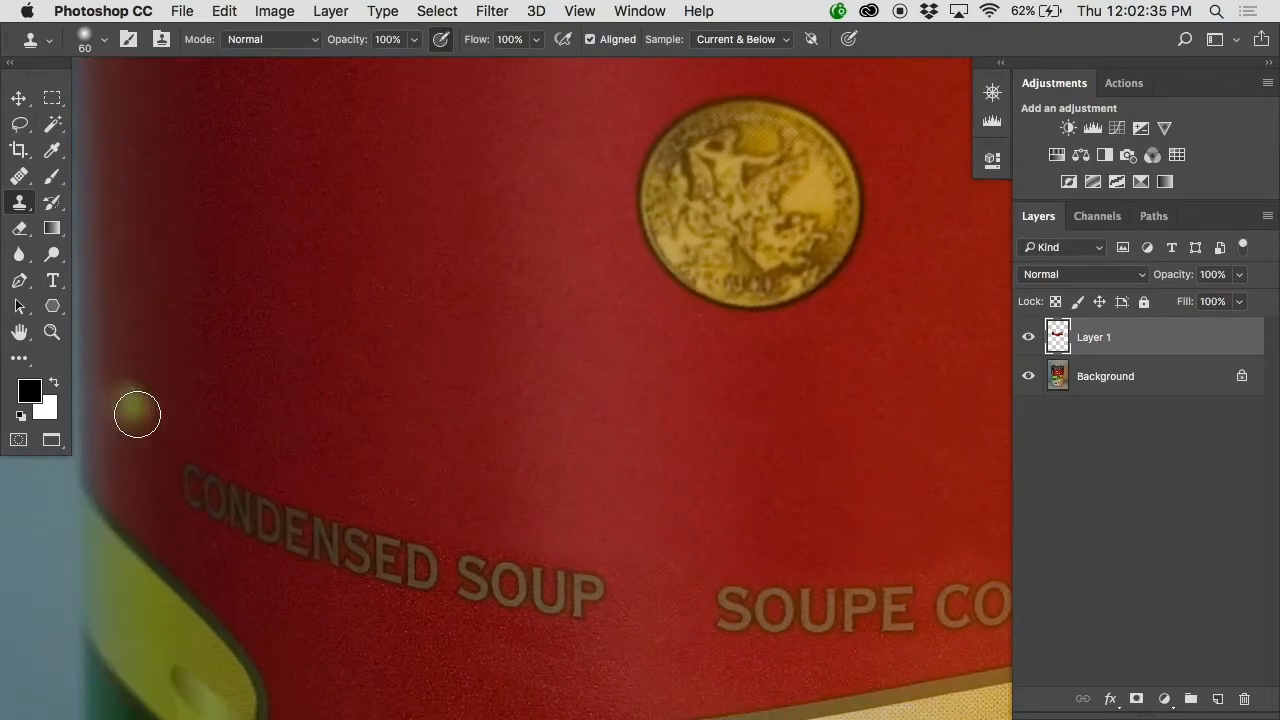
left_click(1029, 377)
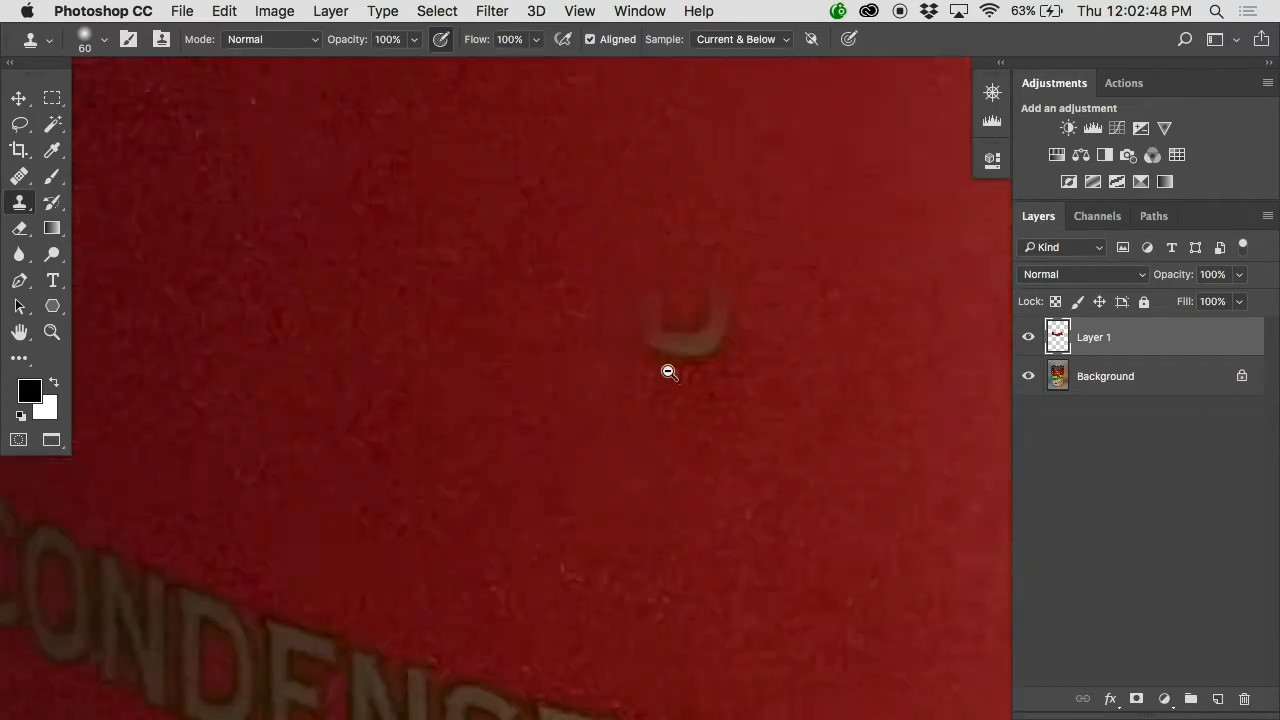
left_click(669, 373, "alt+super")
left_click(669, 373, "alt+super")
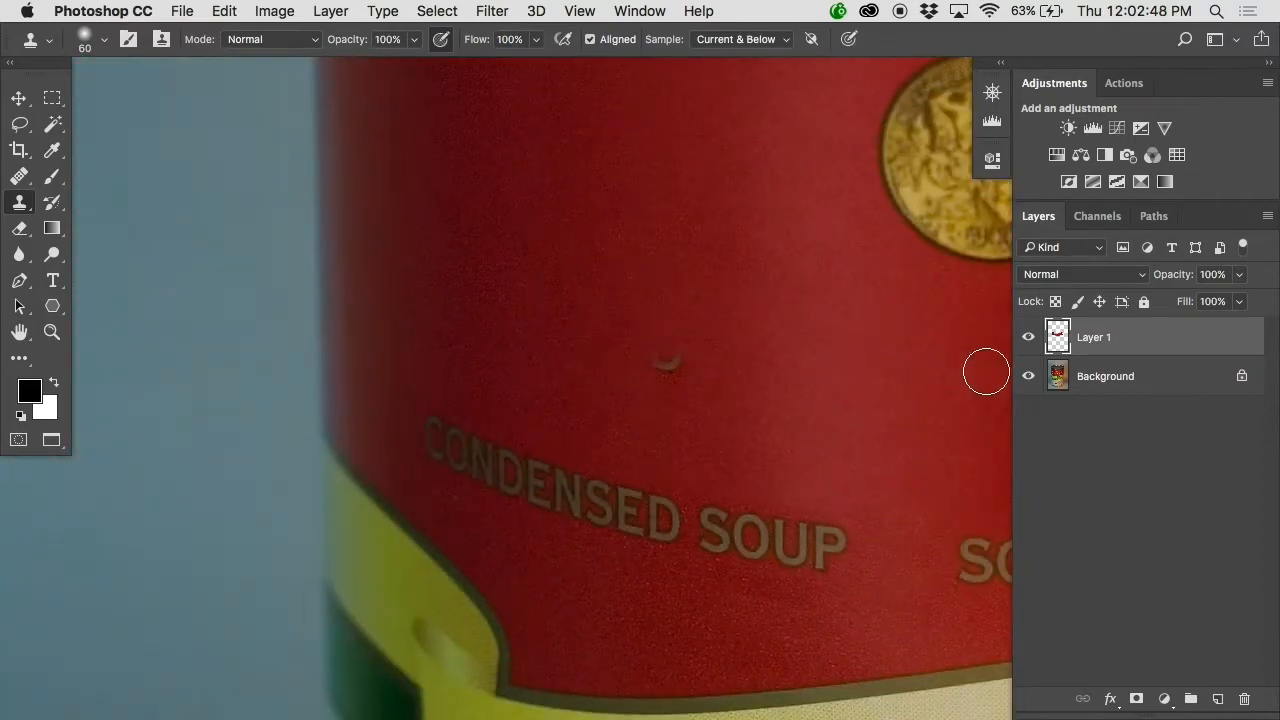
left_click(1030, 378)
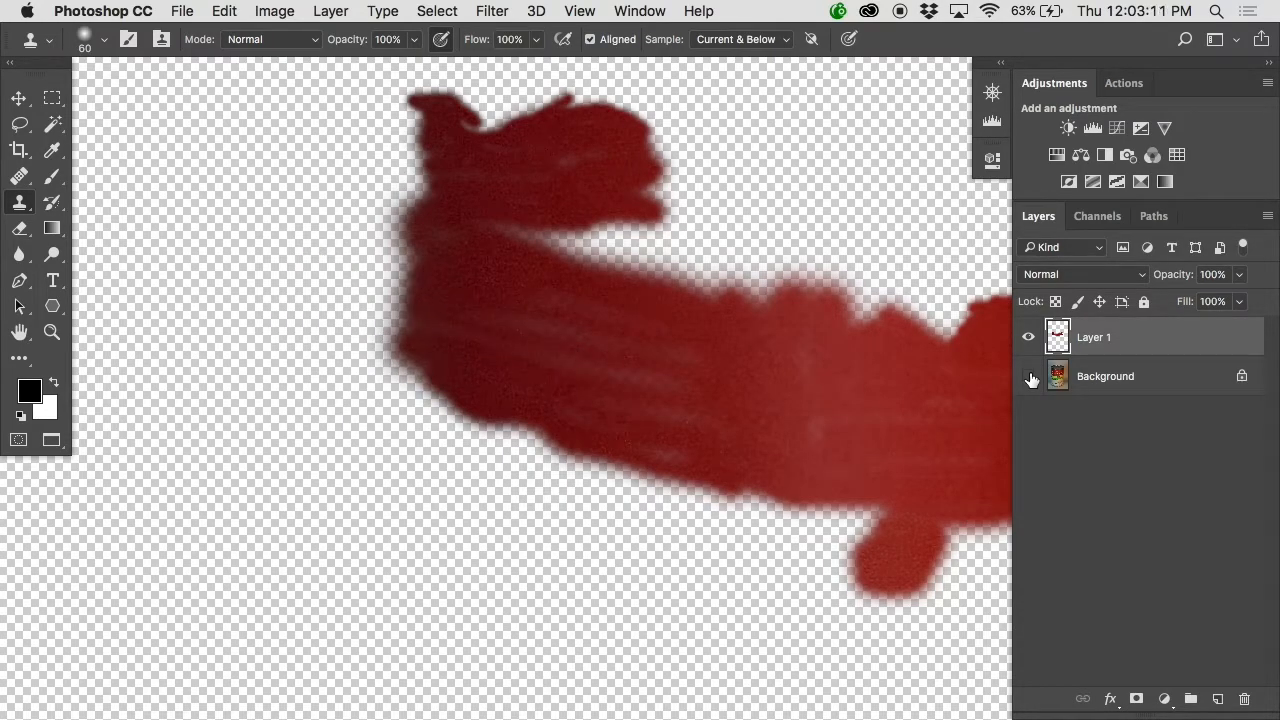
left_click(1030, 377)
left_click(795, 373, "alt+super")
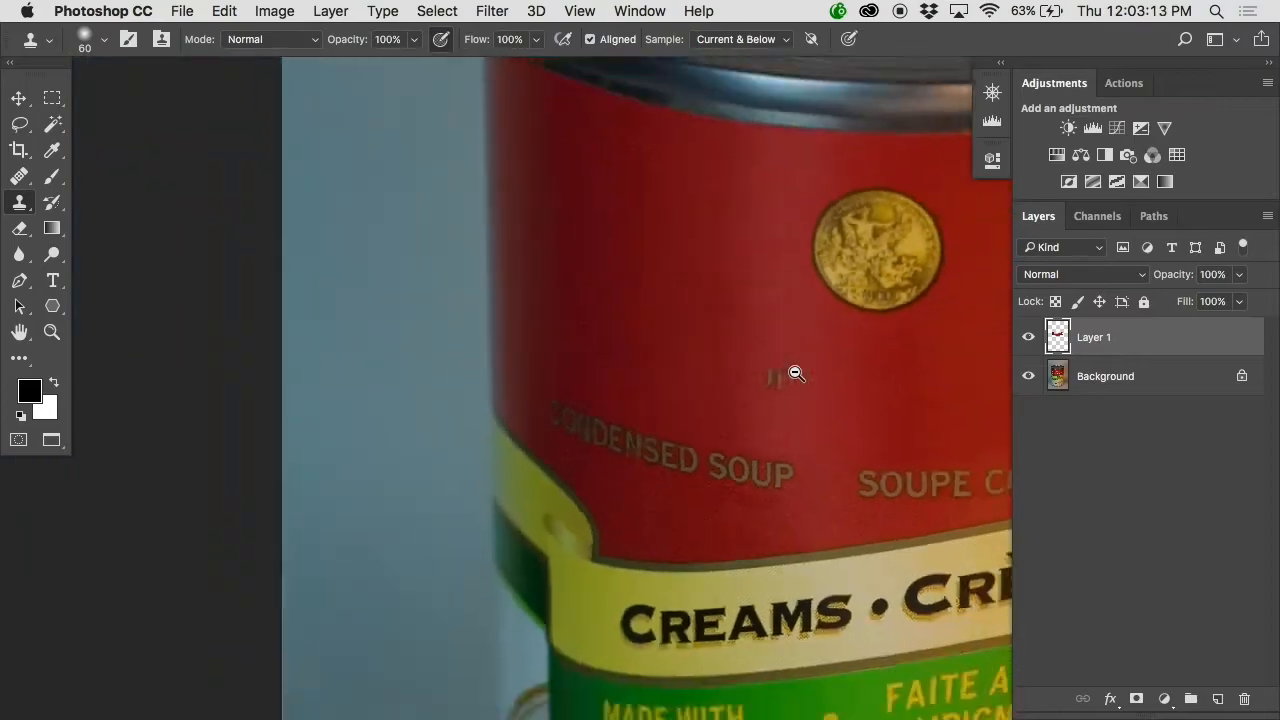
left_click(795, 373, "alt+super")
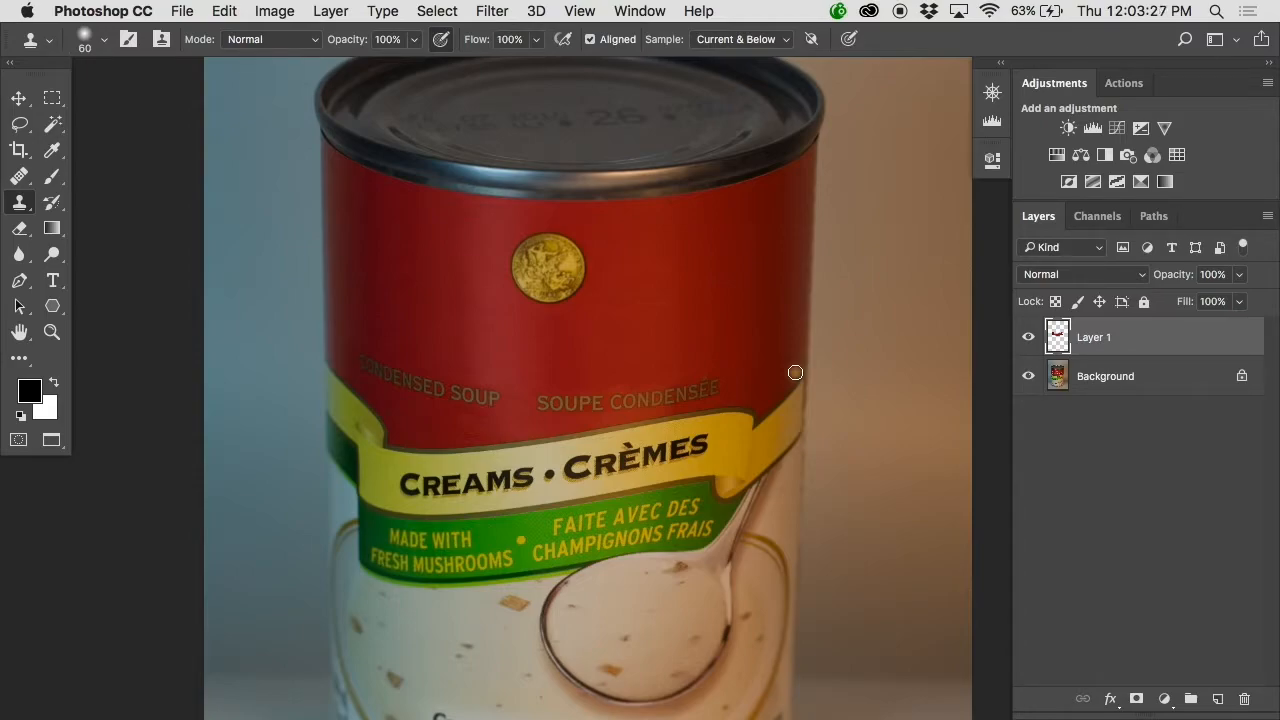
Step: Compare the label with and without the retouching by hiding Layer 1 and showing it again
key("t")
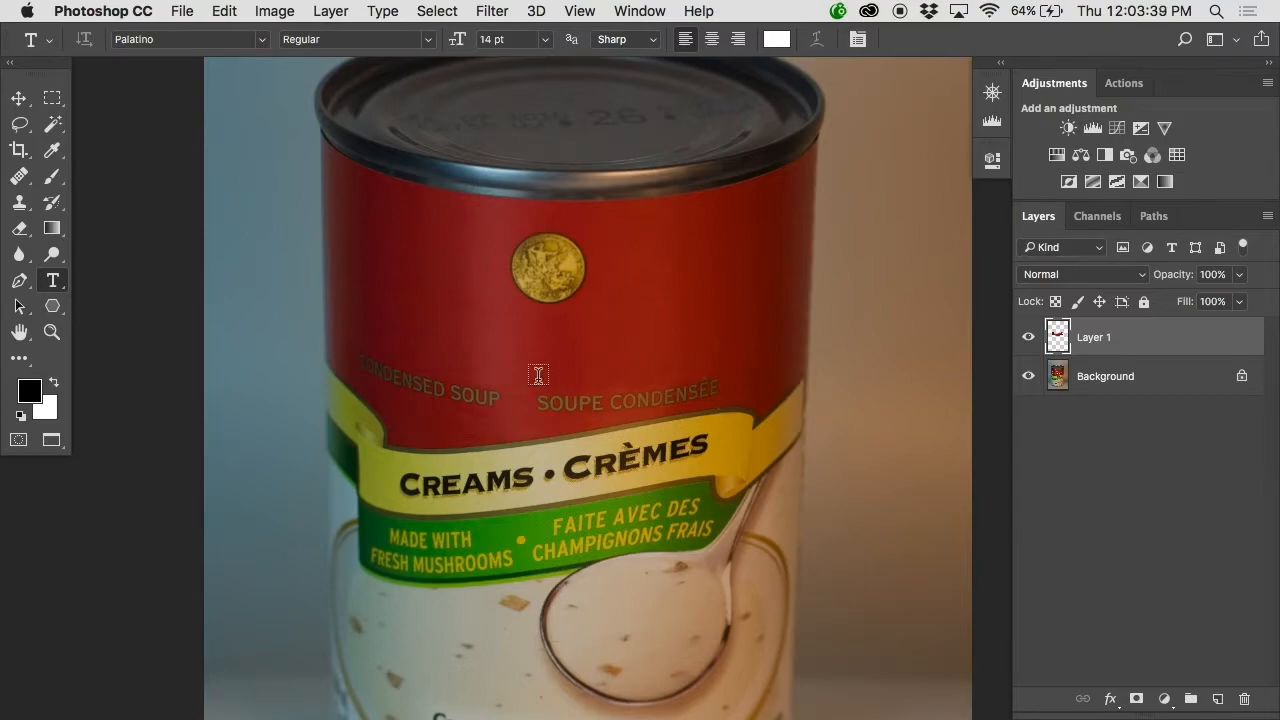
left_click(1031, 338)
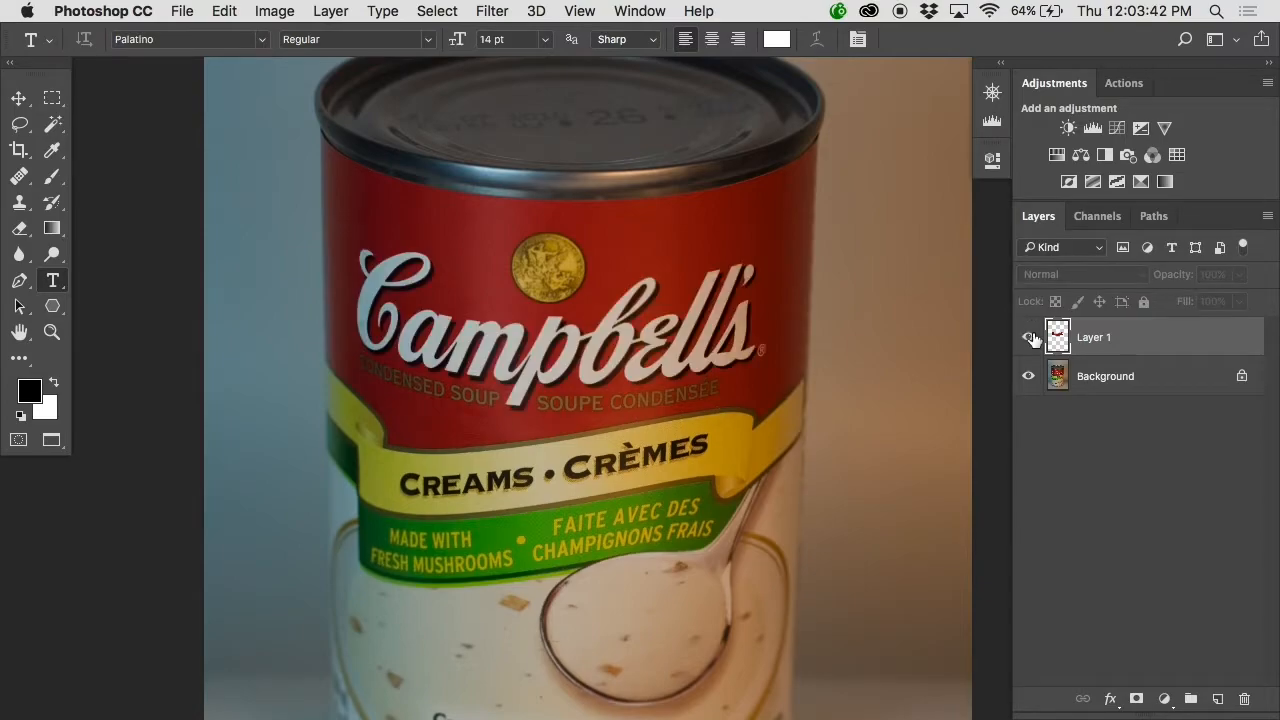
left_click(1030, 338)
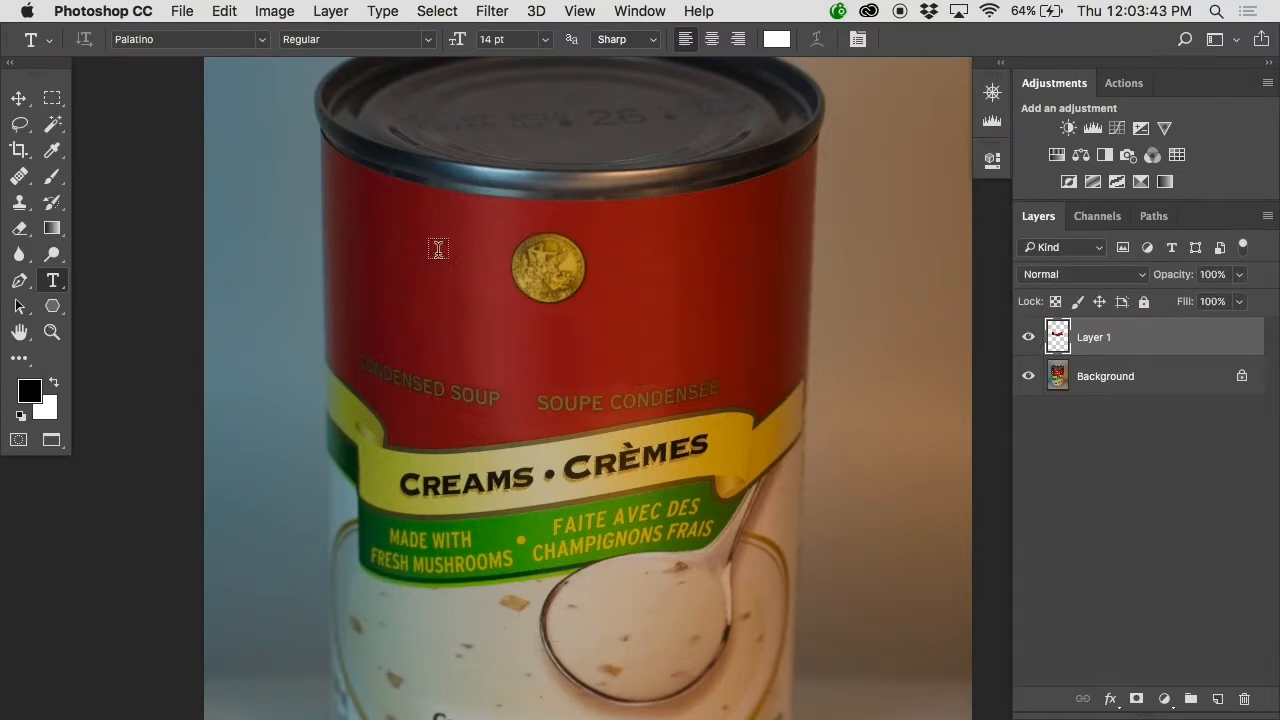
Step: Add the text DANBROOKE'S in Helvetica Neue Bold at 54 pt and centre it across the red label, below the coin
left_click(463, 352)
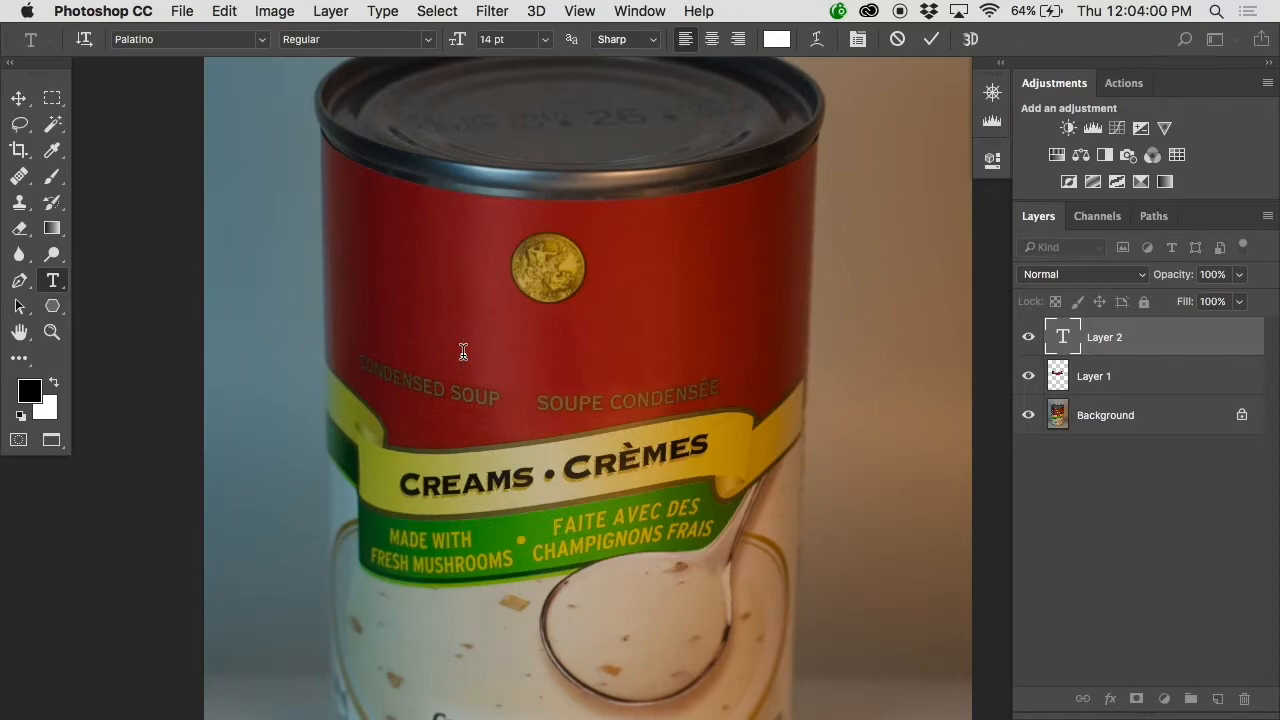
type("DANBROOKE'S")
key("super+a")
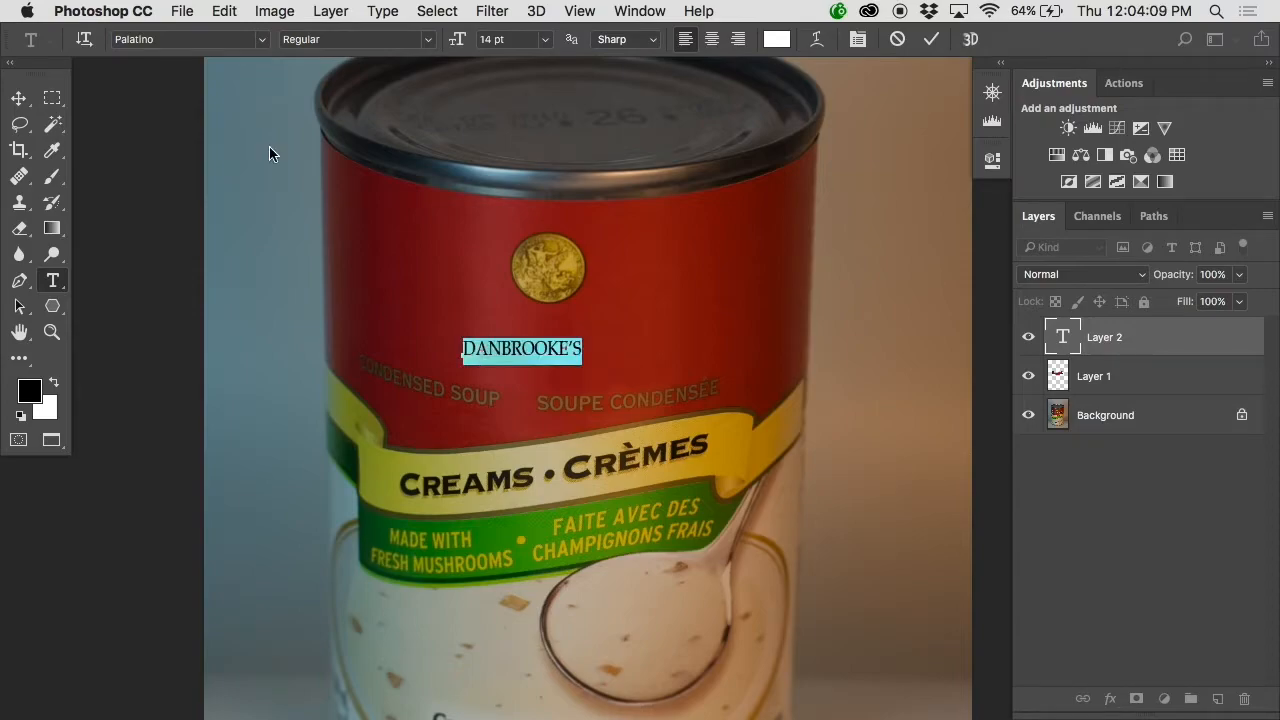
left_click(355, 39)
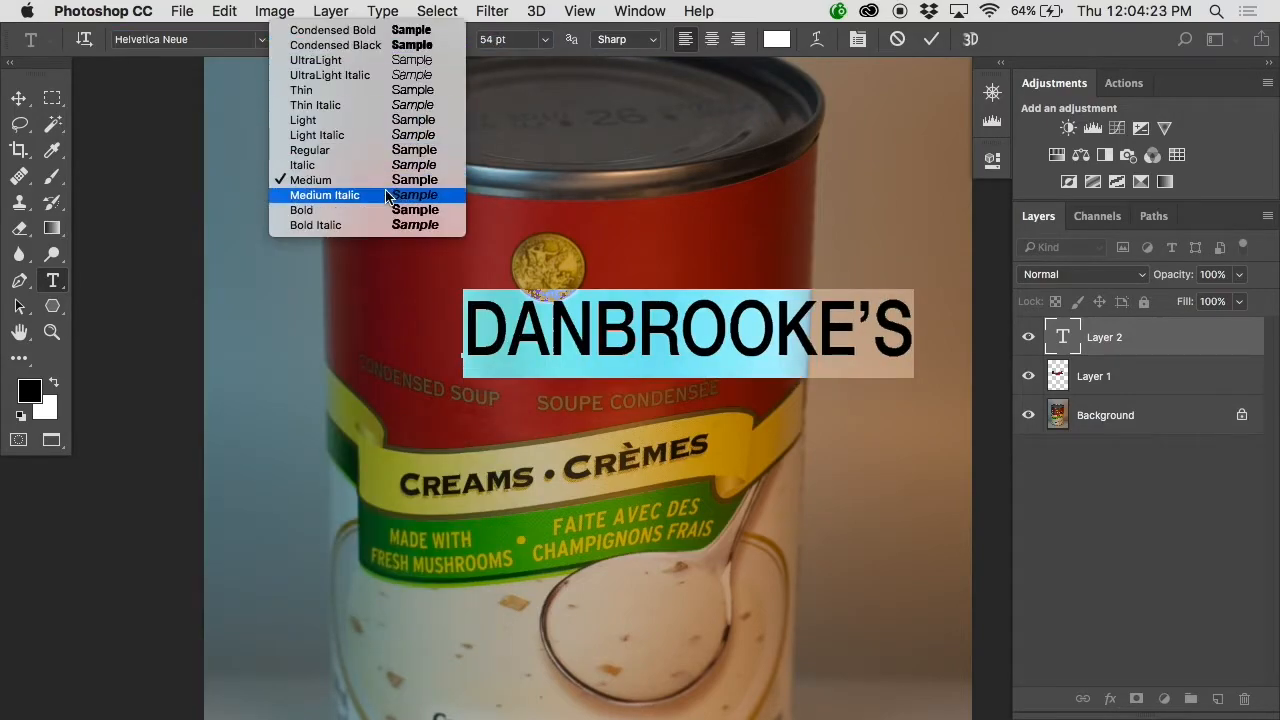
left_click(408, 210)
key("v")
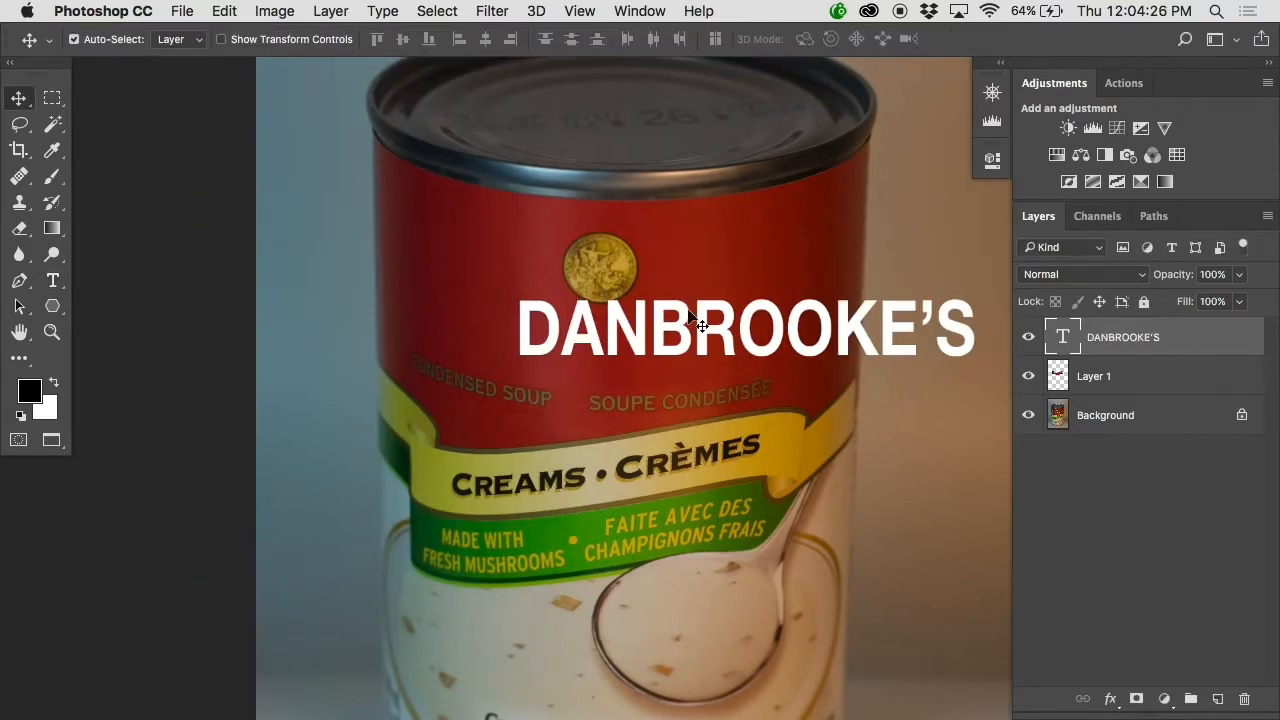
left_click_drag(700, 325, 597, 327)
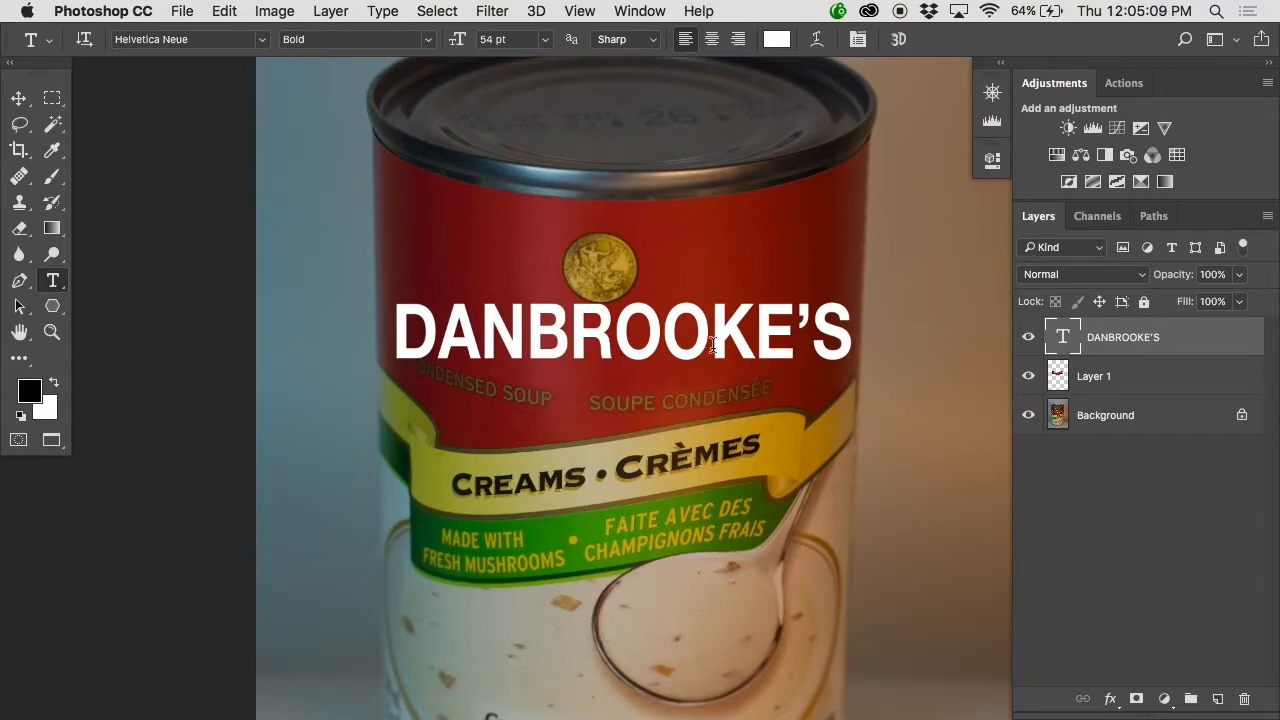
Step: Try out colours for the DANBROOKE'S lettering and return it to white (ffffff)
double_click(712, 344)
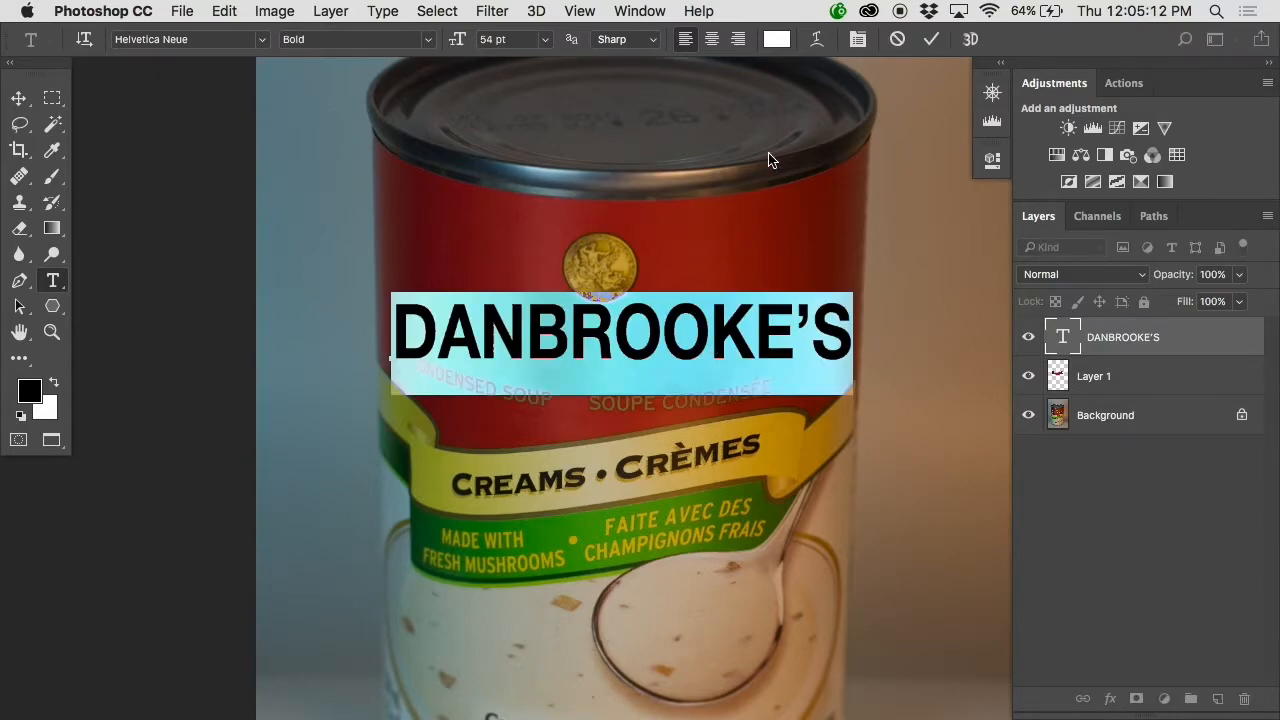
left_click(777, 40)
left_click(555, 330)
mouse_move(555, 330)
left_mouse_down()
mouse_move(361, 173)
mouse_move(694, 189)
mouse_move(289, 117)
left_mouse_up()
mouse_move(491, 249)
left_mouse_down()
mouse_move(394, 206)
mouse_move(106, 4)
left_mouse_up()
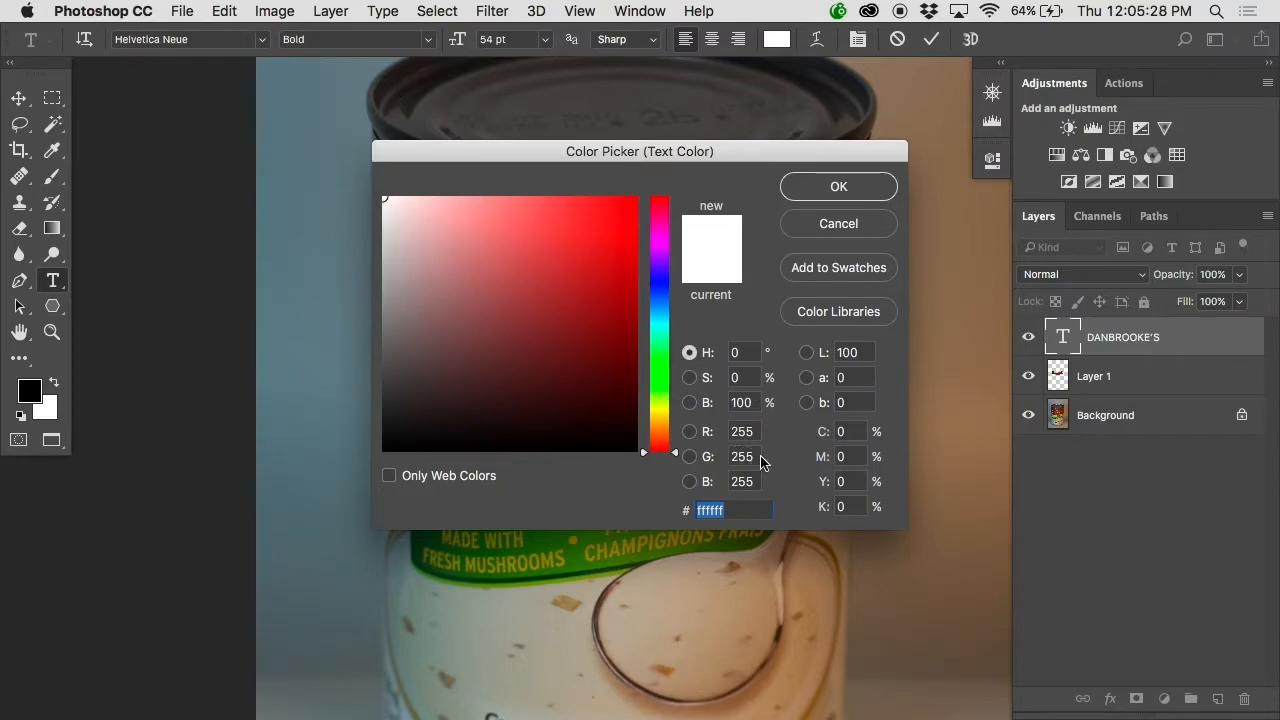
left_click(866, 197)
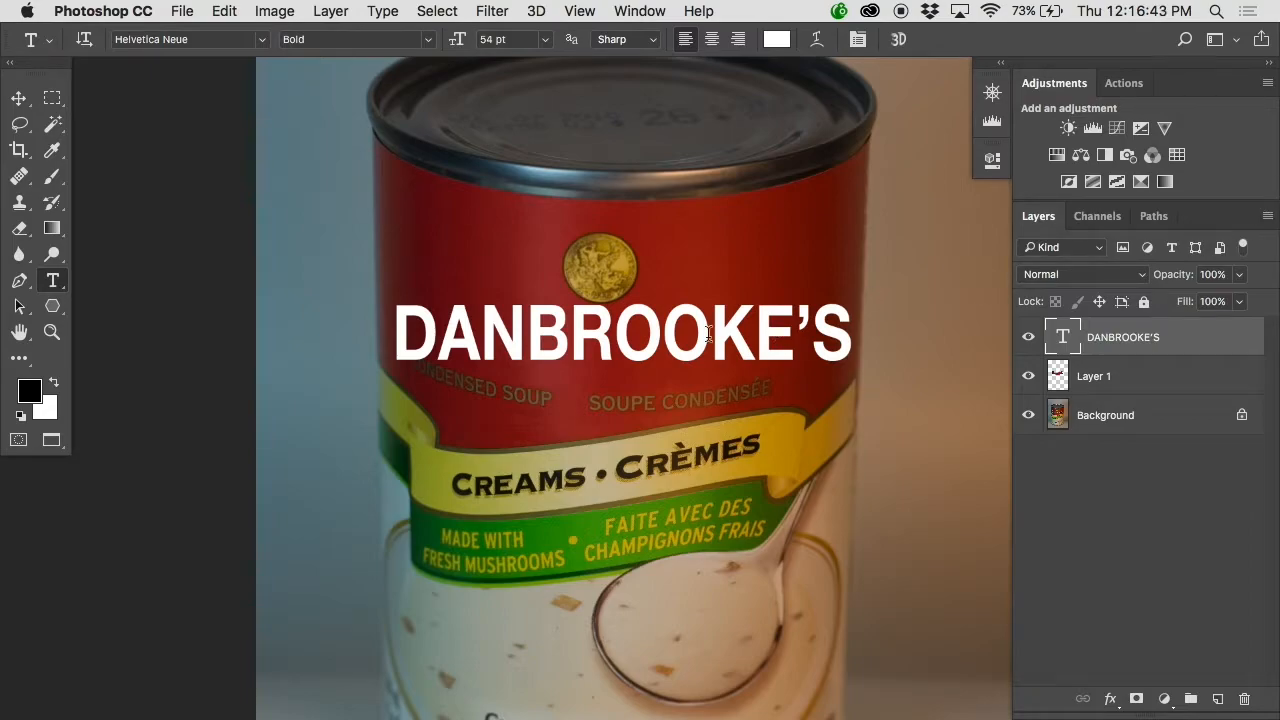
Step: Switch to the tissue box document Type2.psd to view its lettering, and return to the Can.tif document
key("ctrl+Down")
left_click(907, 262)
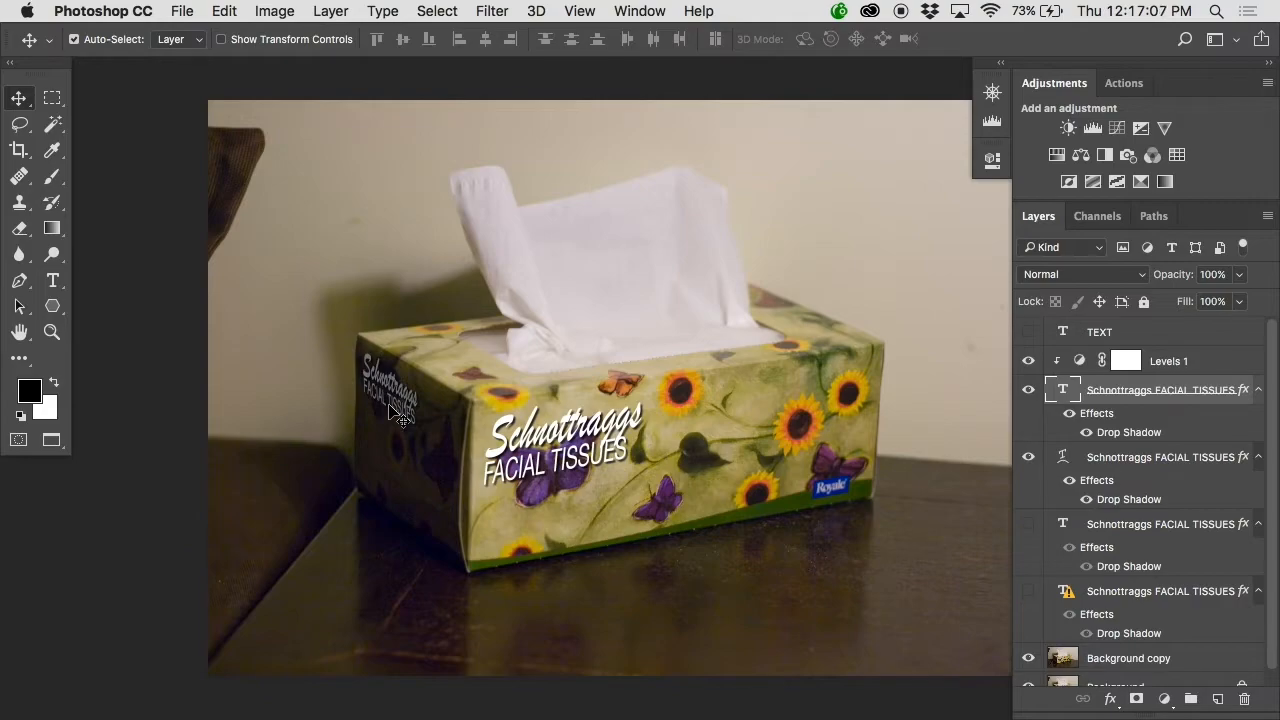
mouse_move(1, 718)
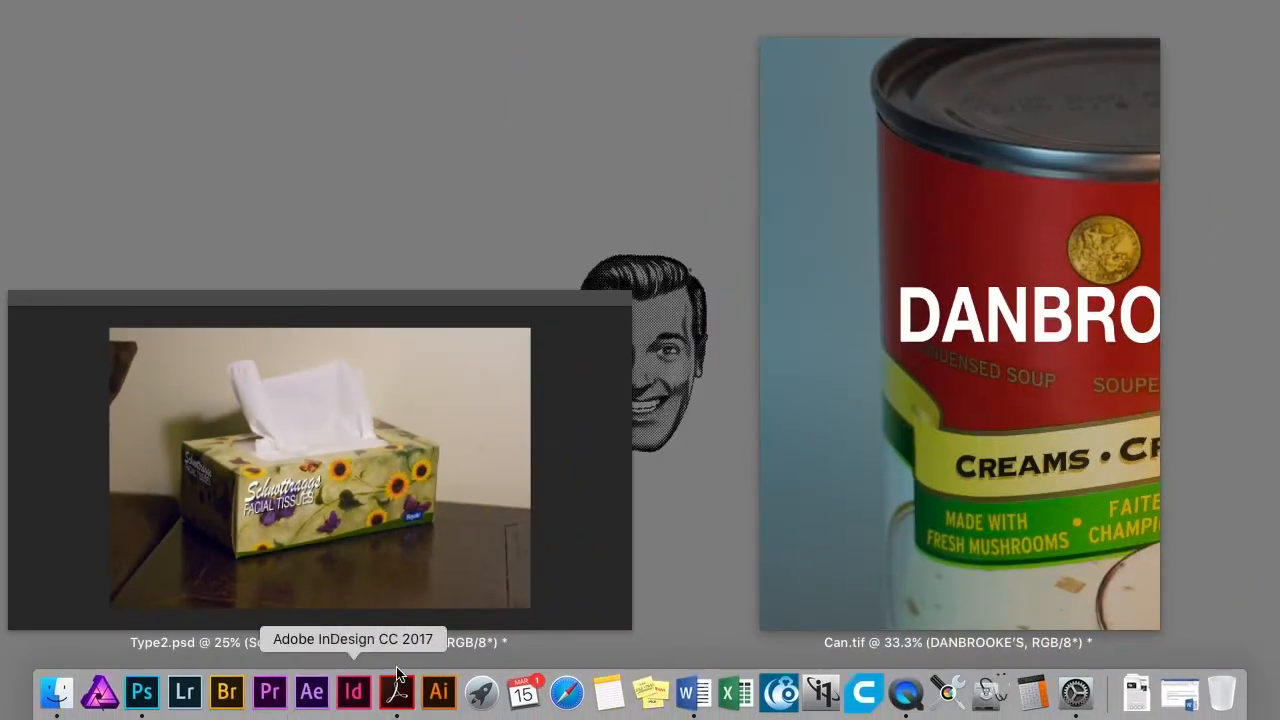
left_click(922, 494)
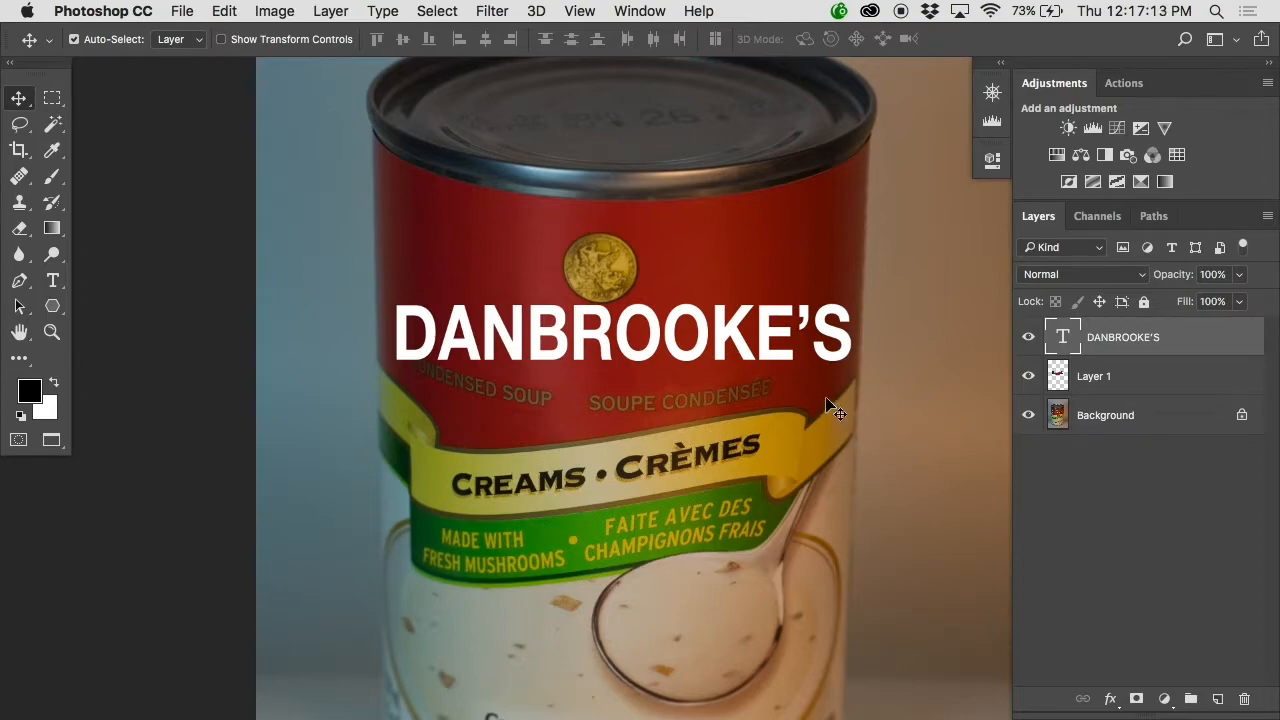
Step: Warp the DANBROOKE'S text, trying the Arc and Fish styles before using a horizontal Arch with a bend of -23%
scroll(826, 400, "down", 1)
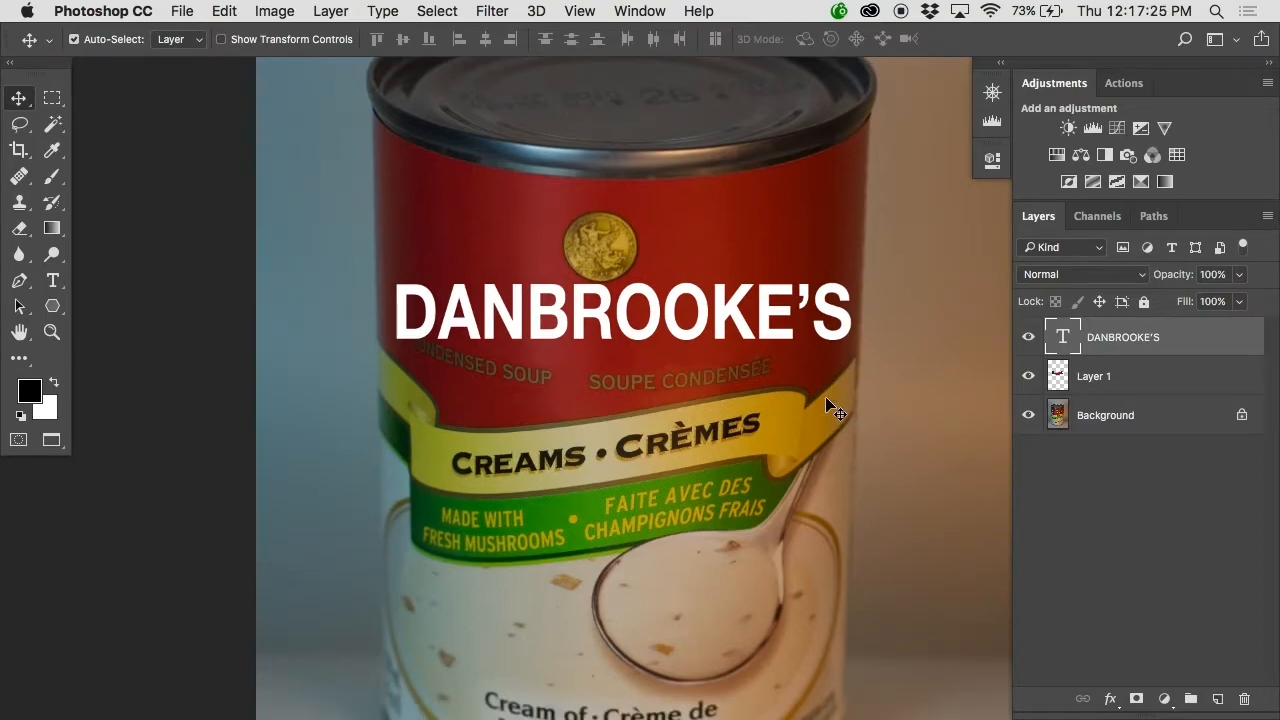
key("t")
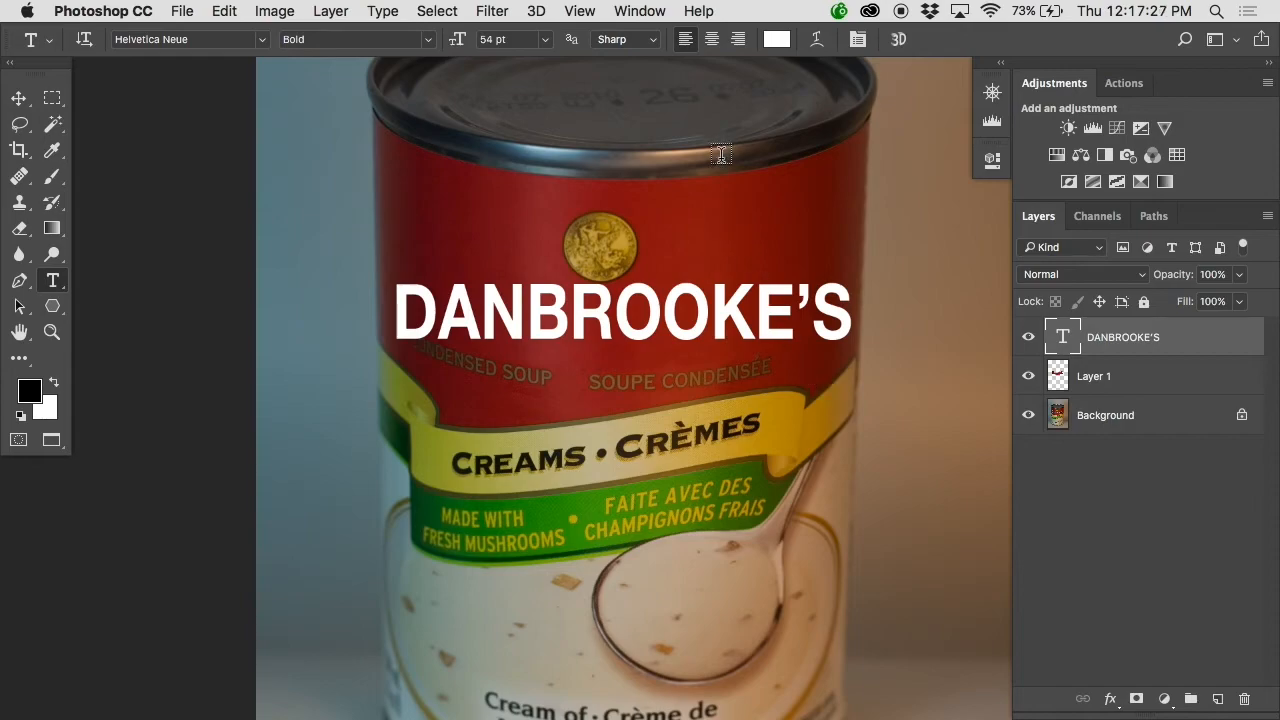
left_click(822, 39)
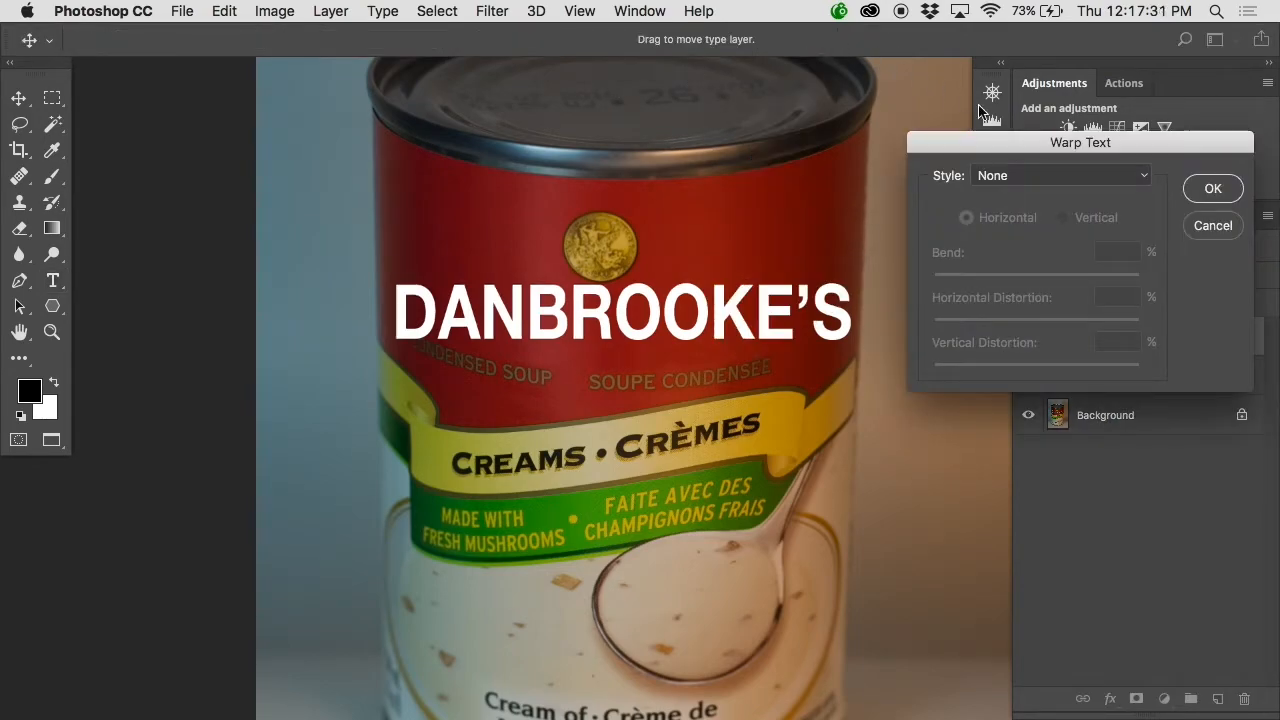
left_click(1050, 175)
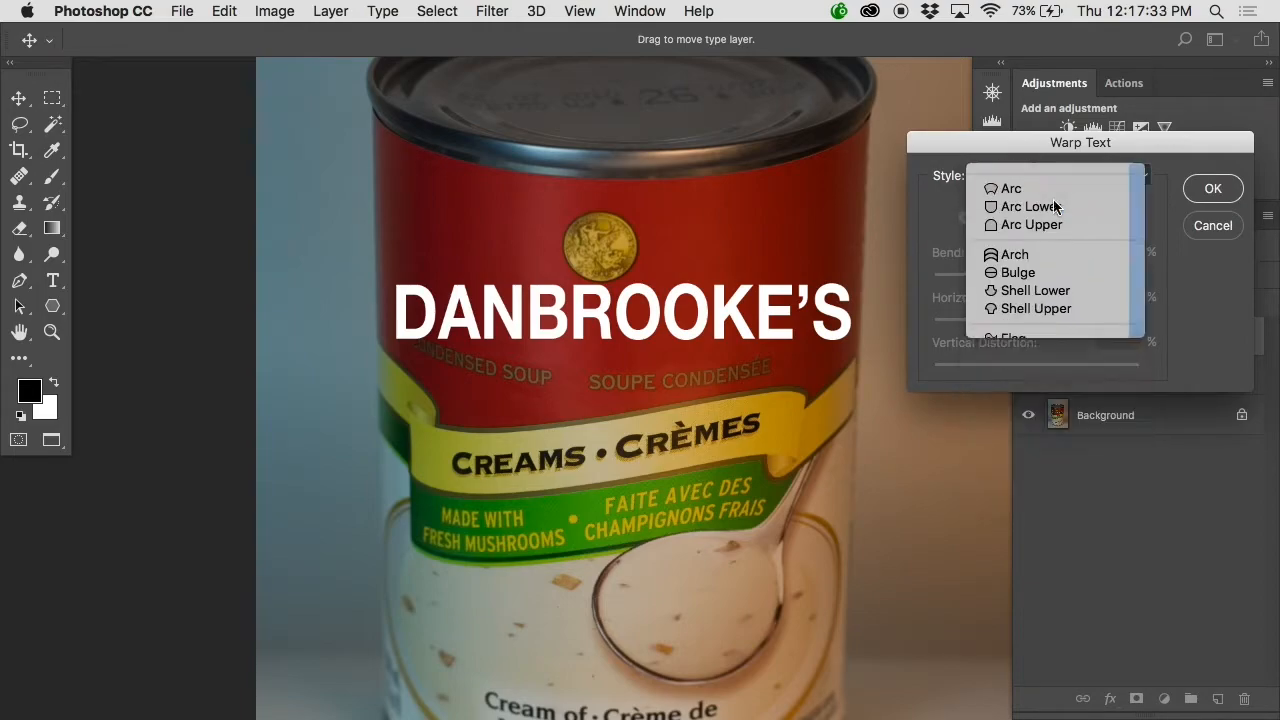
left_click(1055, 203)
left_click(1062, 175)
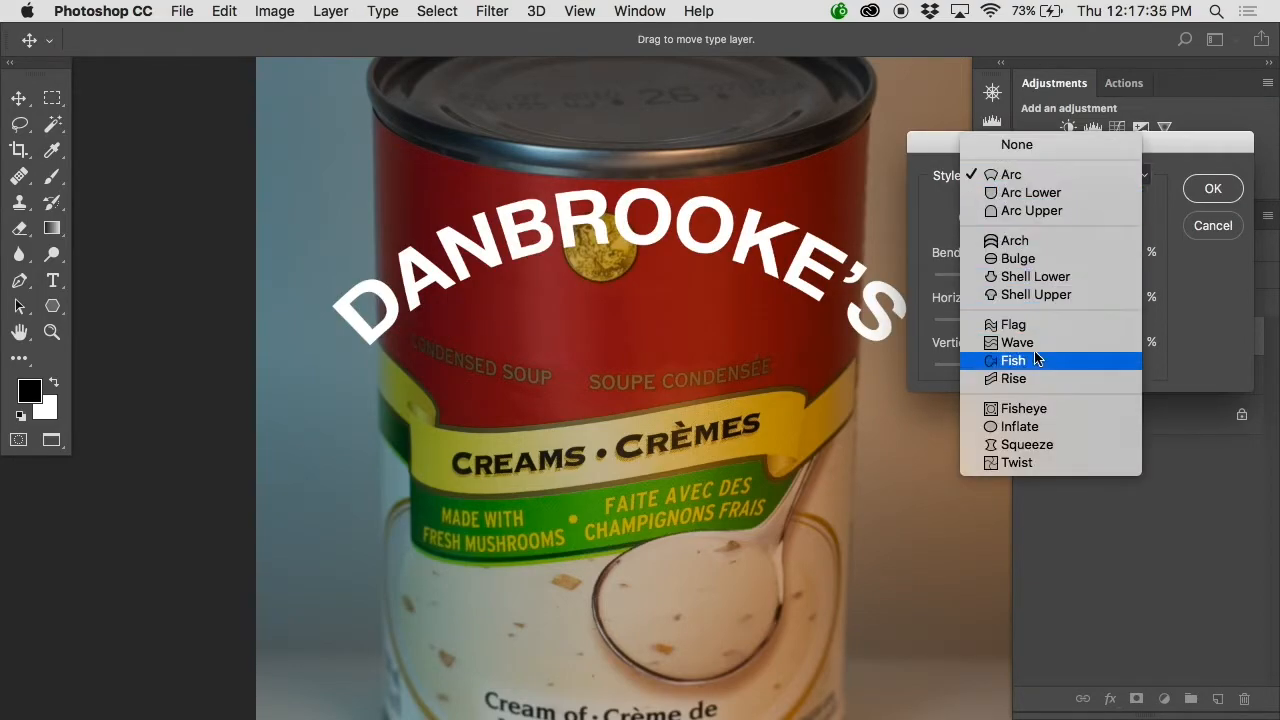
left_click(1058, 360)
left_click(1055, 178)
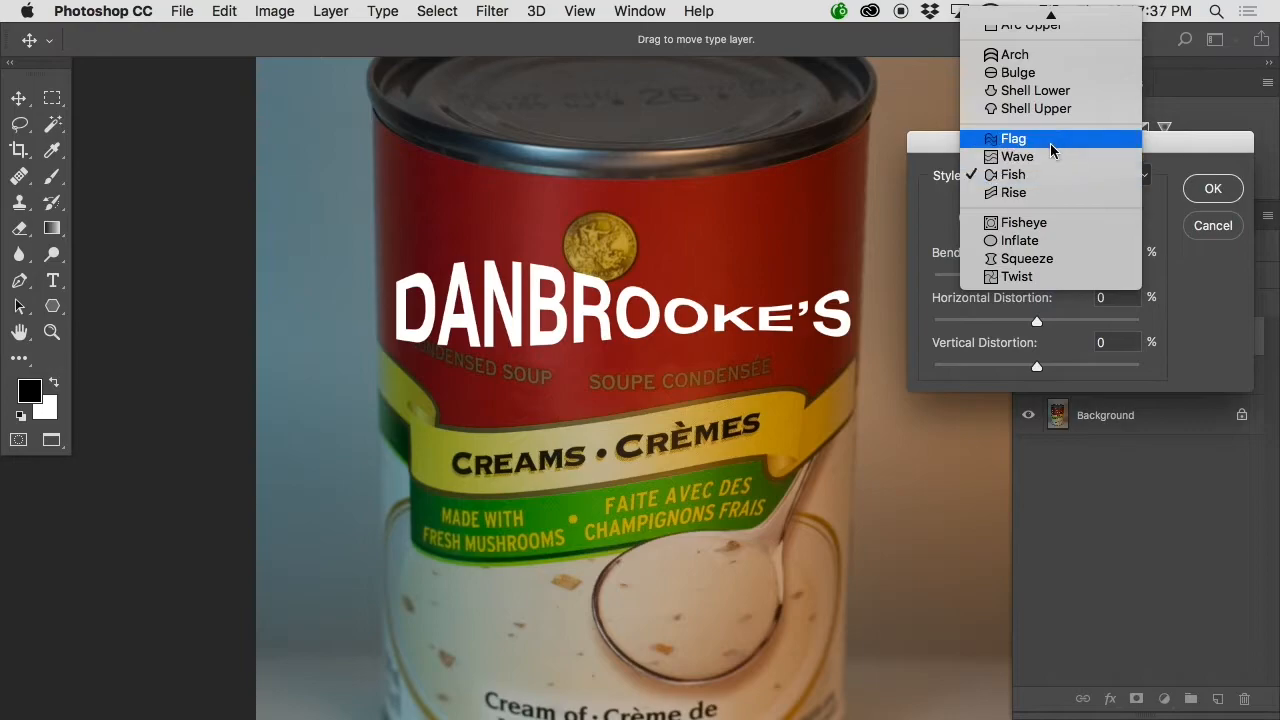
left_click(1043, 57)
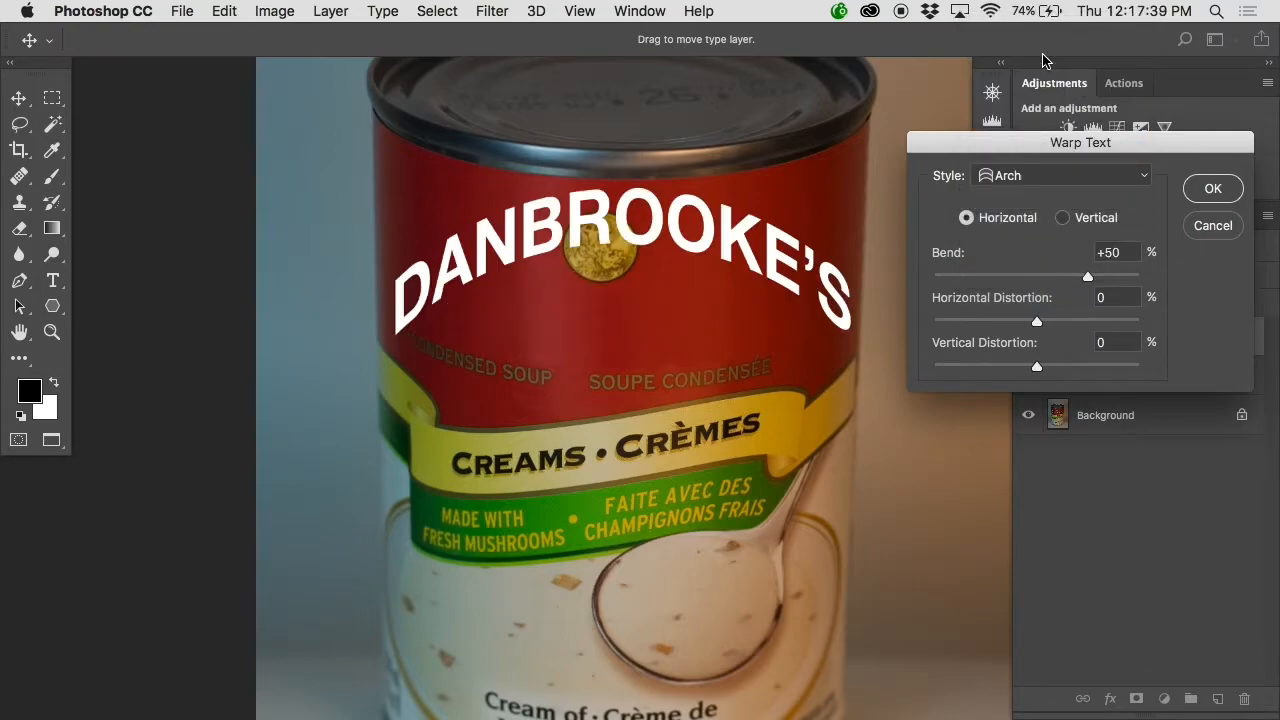
left_click_drag(1087, 276, 1014, 286)
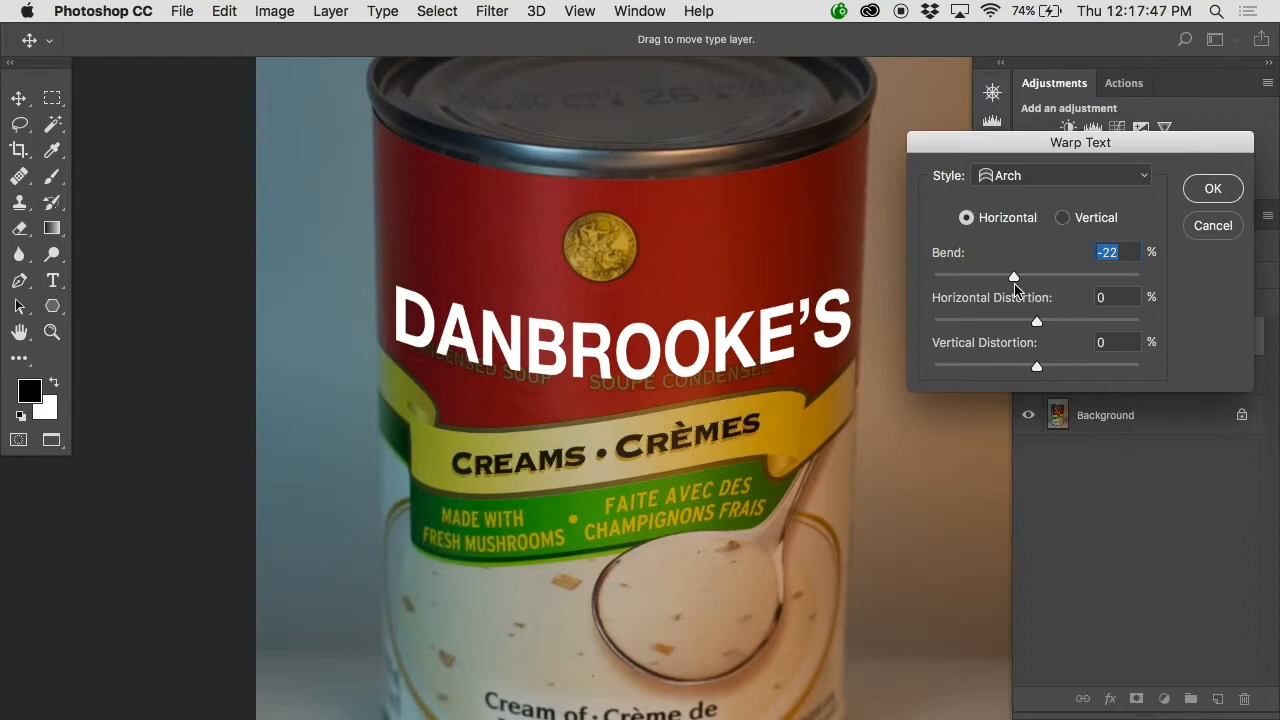
left_click_drag(722, 337, 722, 321)
left_click_drag(1013, 276, 1022, 277)
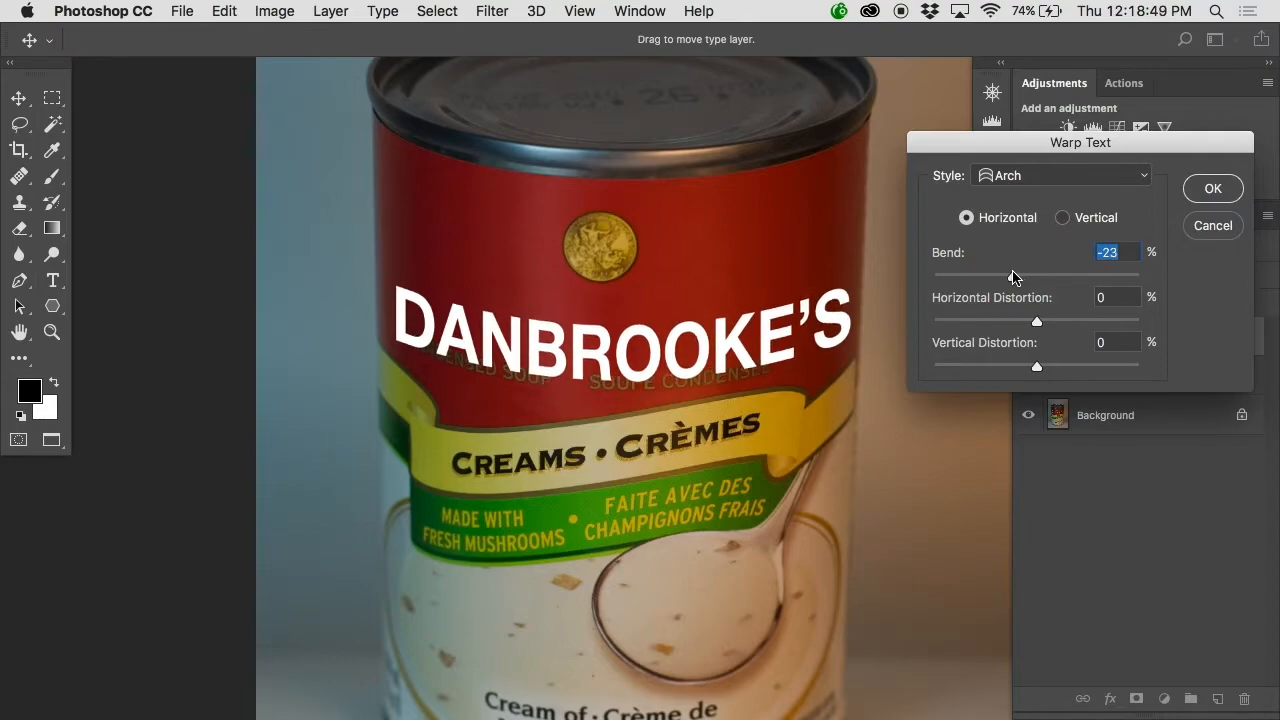
Step: Try the Arc warp style with a bend of -43%, horizontal distortion of +4% and vertical distortion of -13%
left_click(1090, 176)
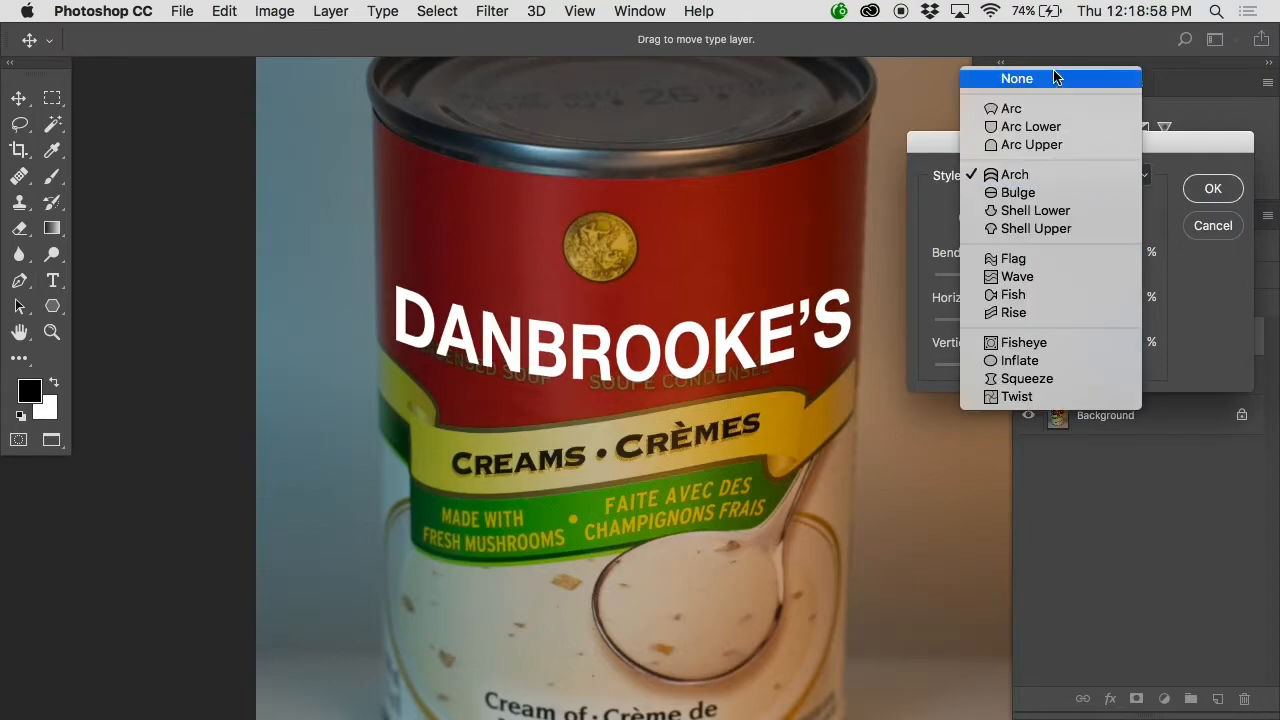
left_click(1054, 108)
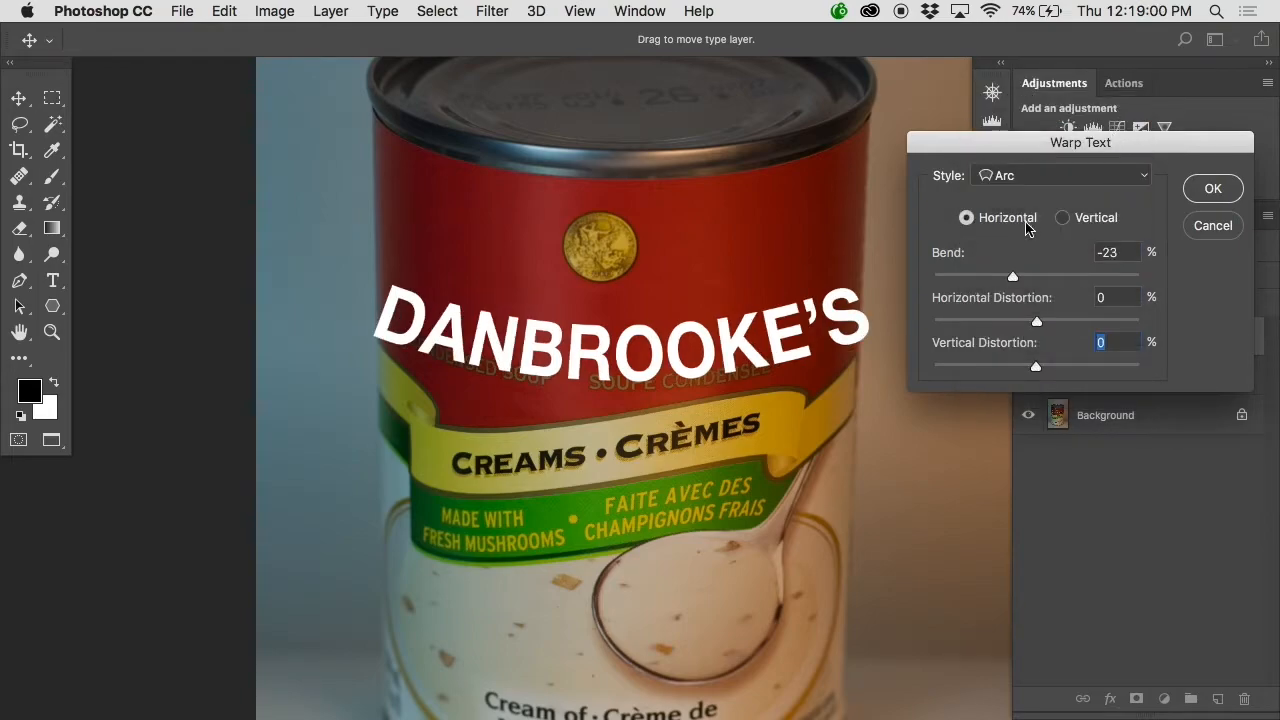
mouse_move(1012, 276)
left_mouse_down()
mouse_move(1033, 279)
mouse_move(968, 281)
mouse_move(991, 277)
left_mouse_up()
left_click_drag(1037, 321, 1041, 321)
mouse_move(1037, 366)
left_mouse_down()
mouse_move(1111, 368)
mouse_move(1012, 369)
mouse_move(1023, 371)
left_mouse_up()
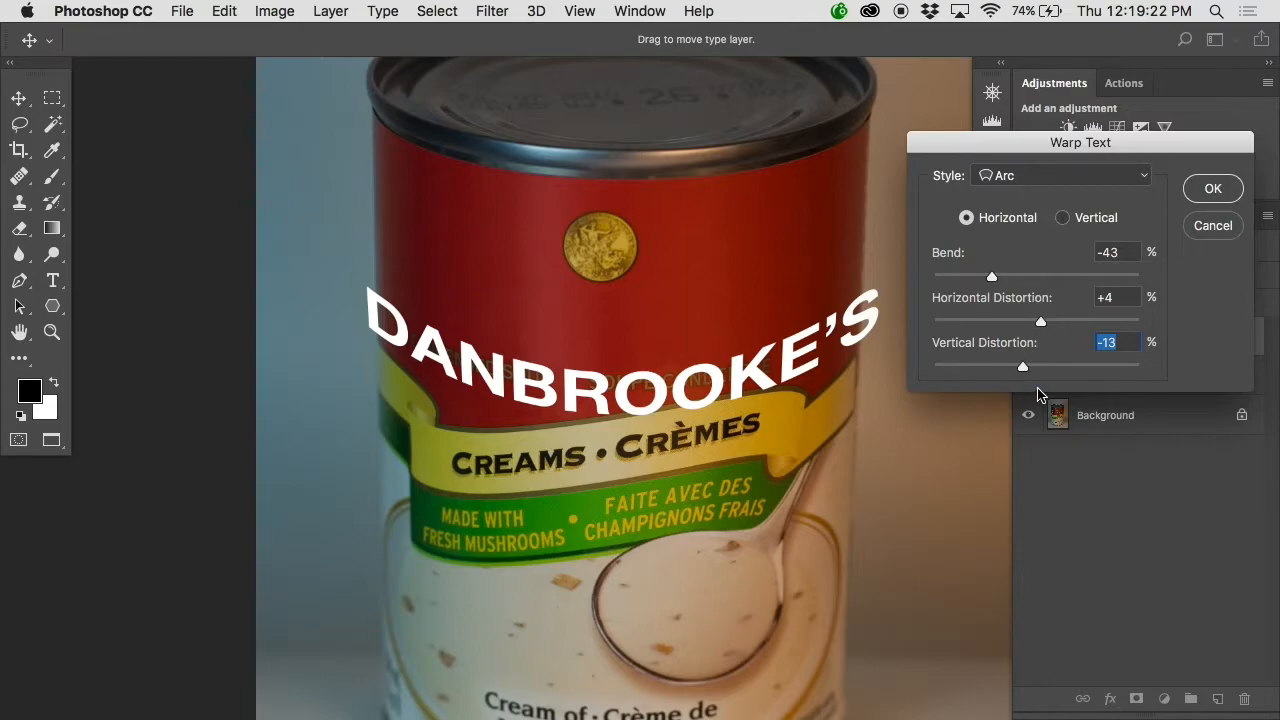
Step: Return the text warp to the Arch style, remove its distortion and apply the downward curve matching the can
left_click(1034, 177)
left_click(1034, 238)
left_click_drag(1023, 366, 1037, 323)
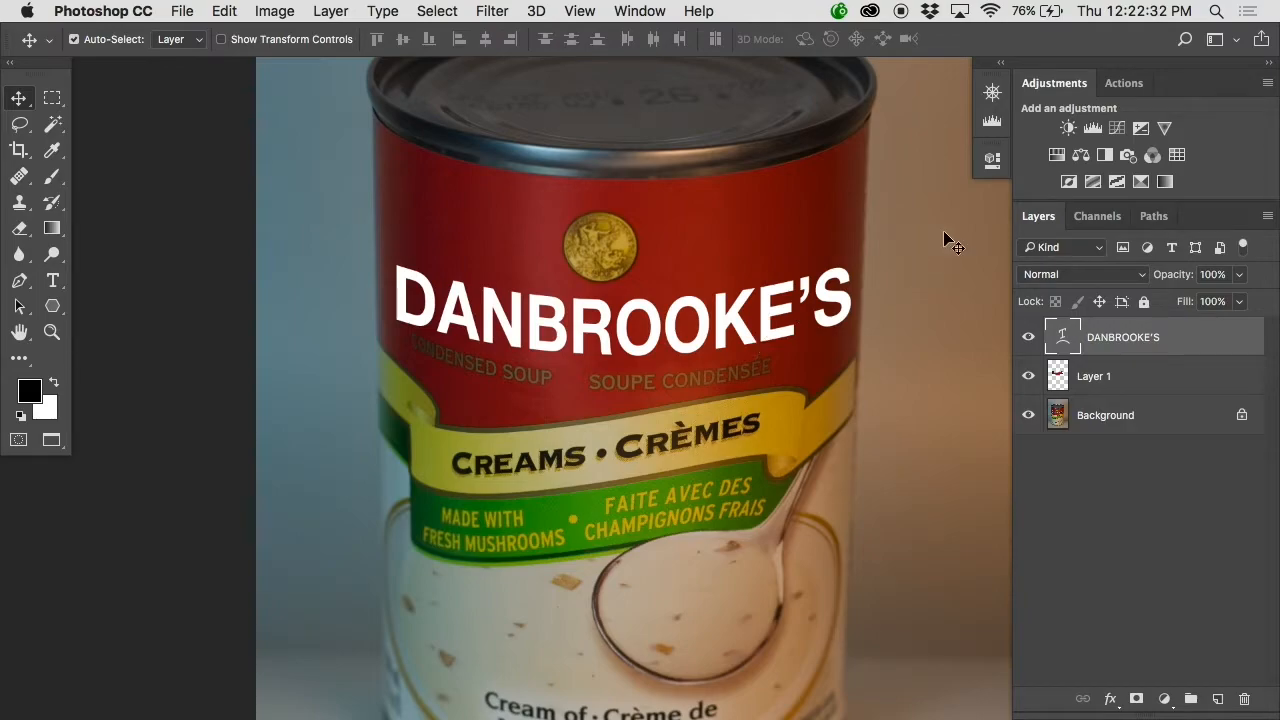
Step: Rasterize the warped DANBROOKE'S type layer
right_click(1128, 343)
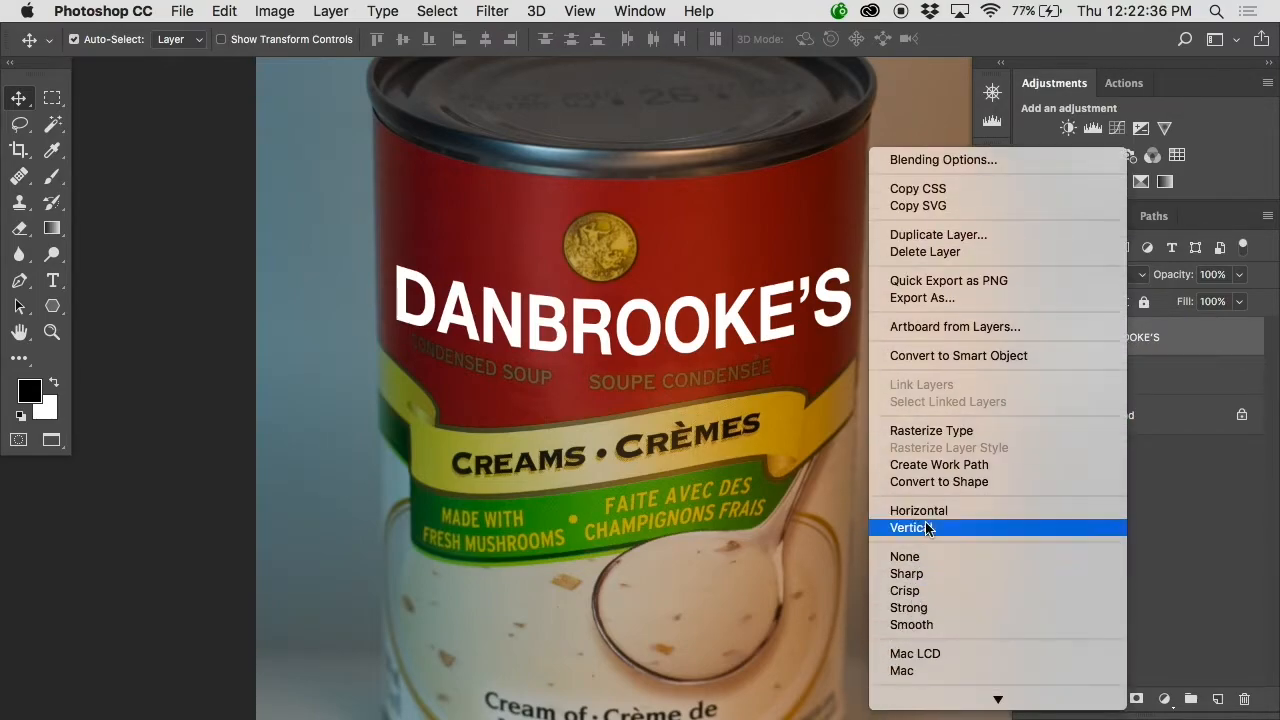
left_click(968, 435)
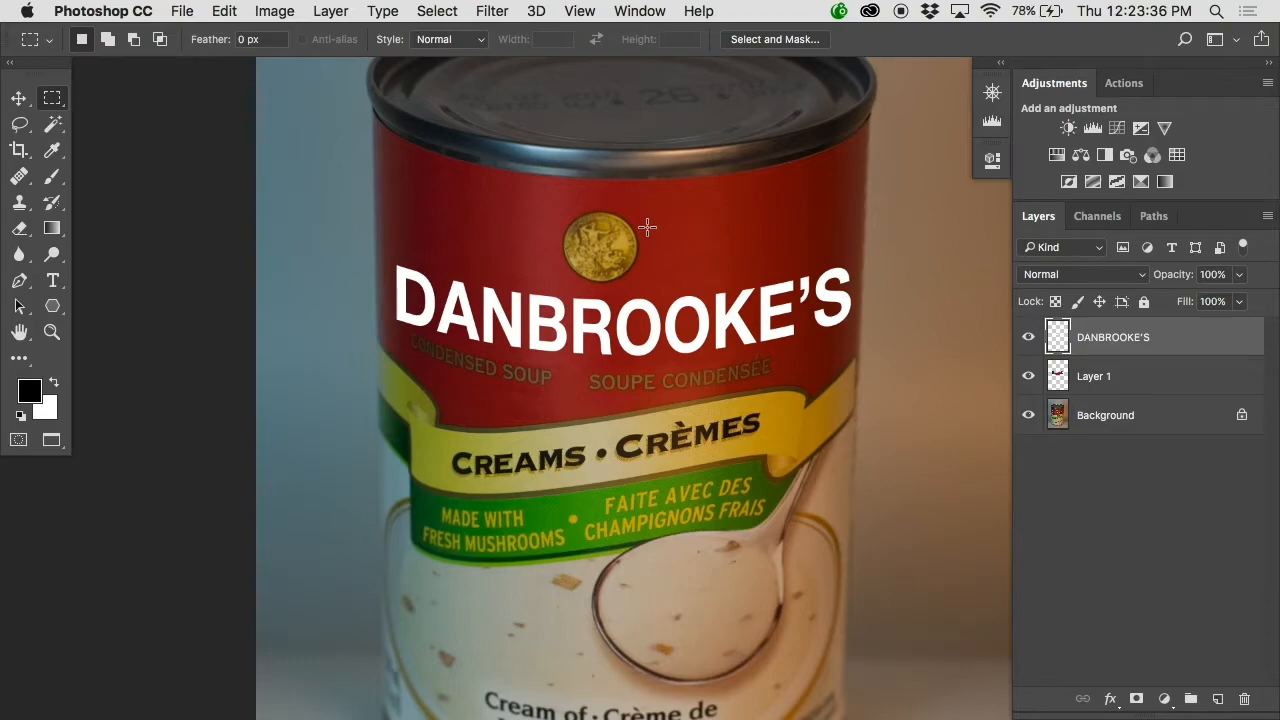
Step: Select the OOKE'S part of the lettering and scale it slightly narrower from its outer edge, clearing the selection
left_click_drag(882, 219, 660, 382)
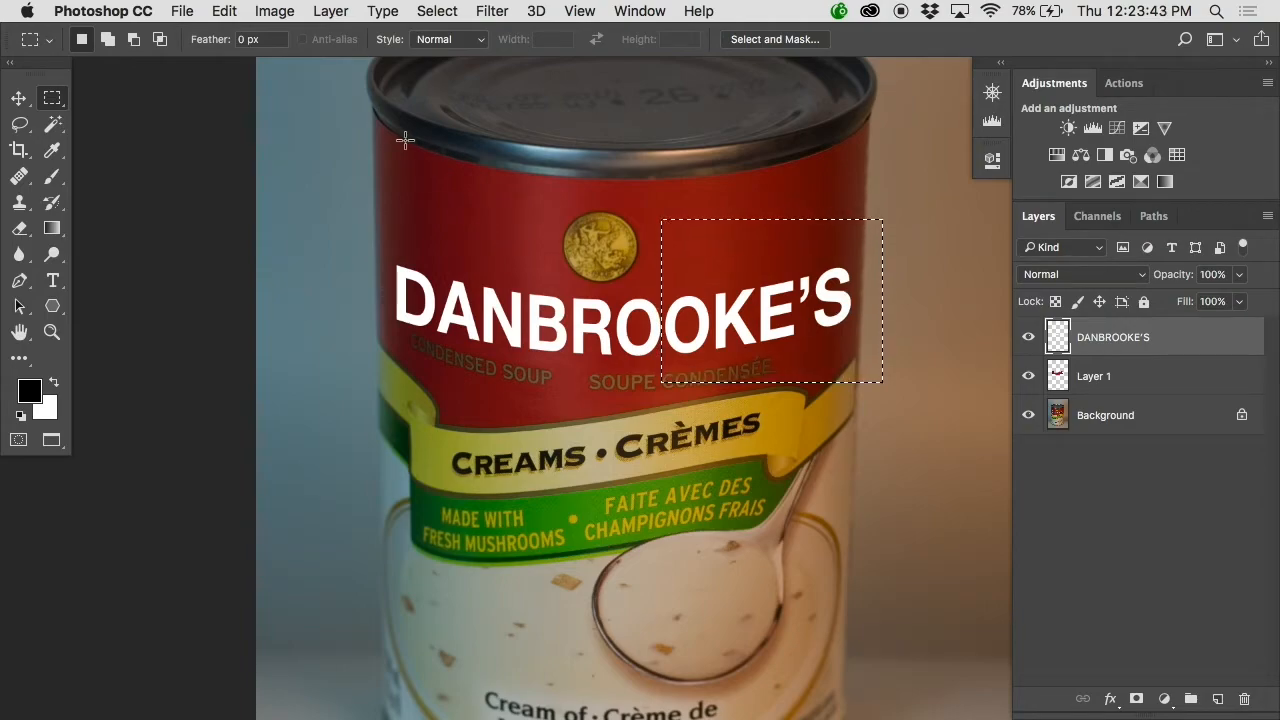
left_click(224, 11)
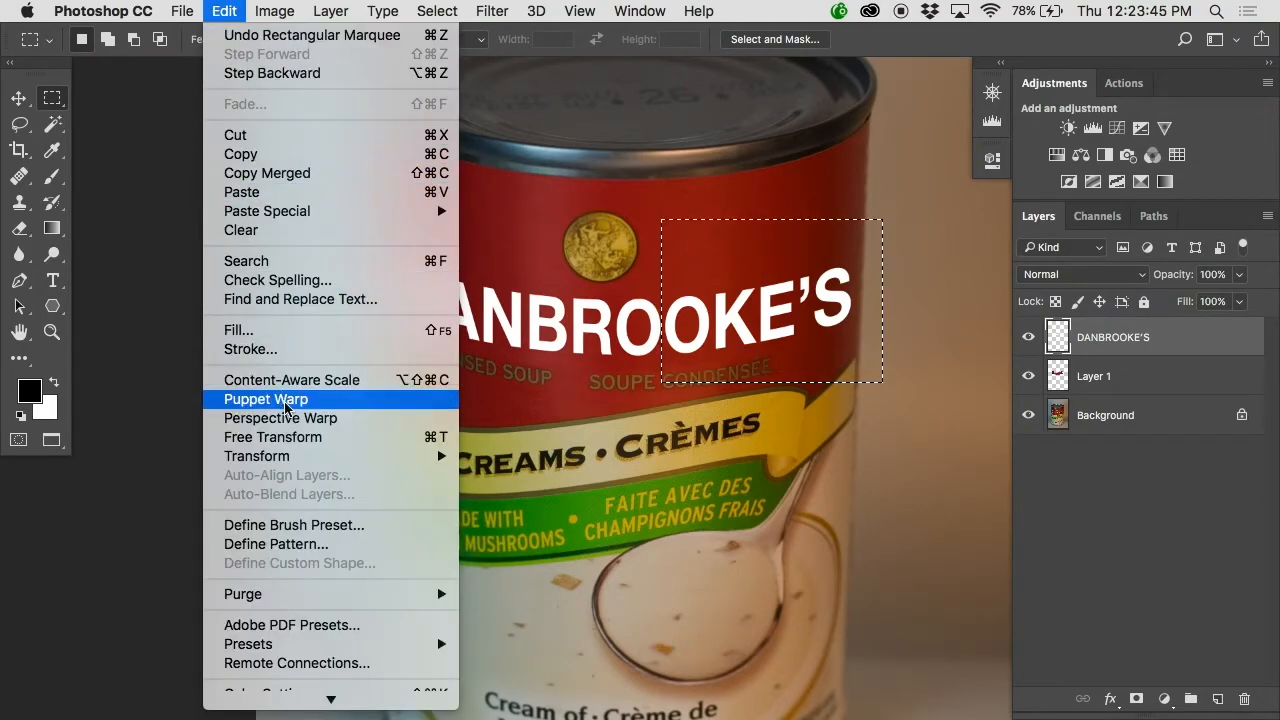
mouse_move(309, 461)
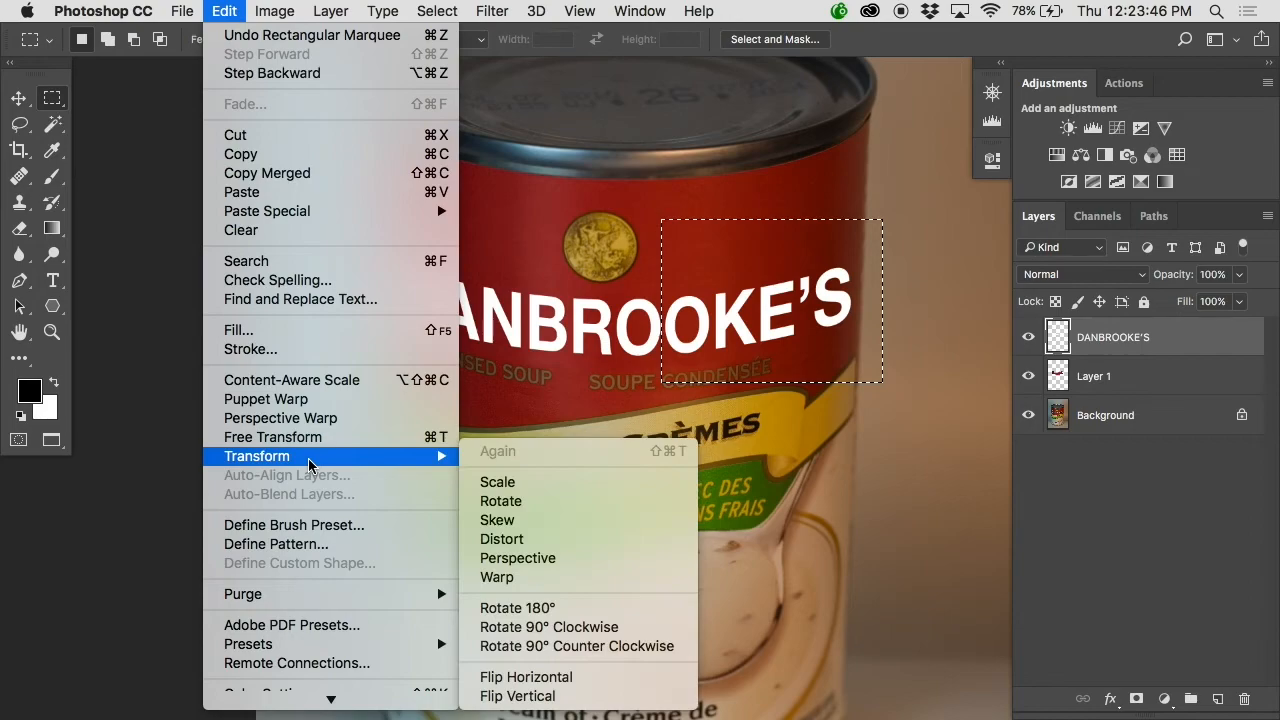
left_click(497, 482)
left_click_drag(886, 301, 880, 303)
key("Return")
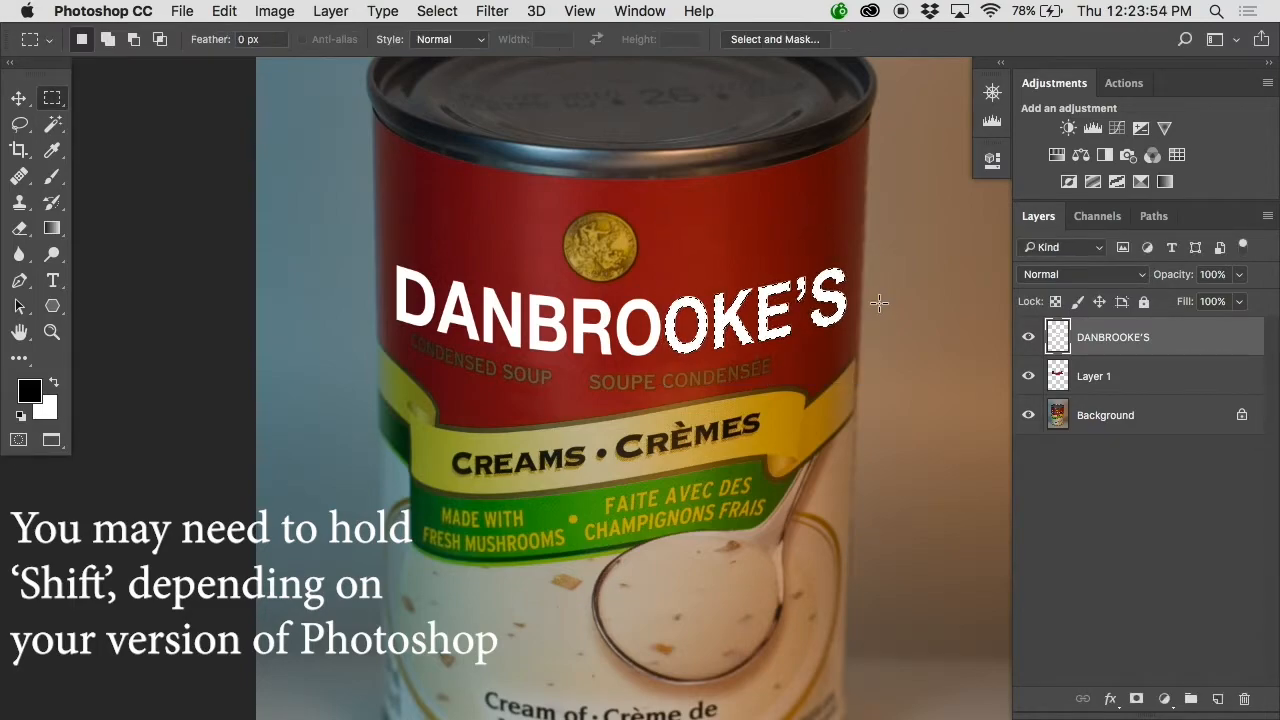
key("super+d")
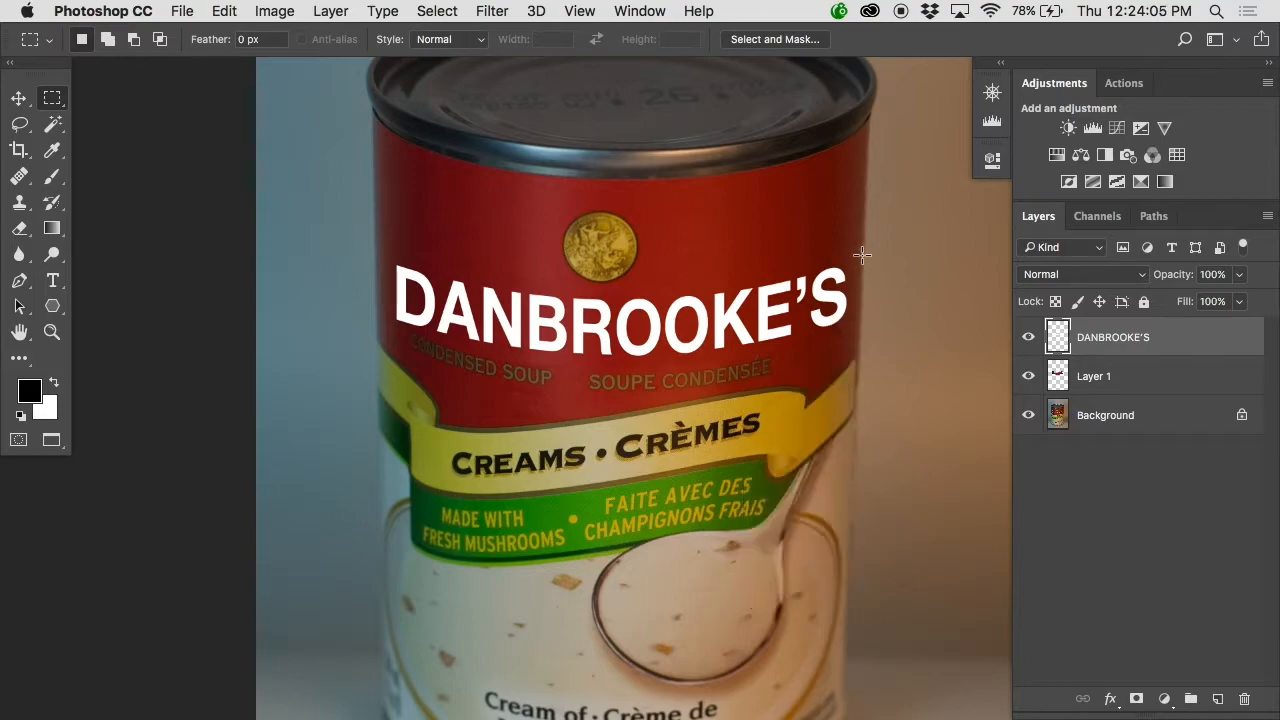
Step: Select only the letters KE'S and squeeze their outer edge slightly inward horizontally
left_click_drag(859, 245, 712, 369)
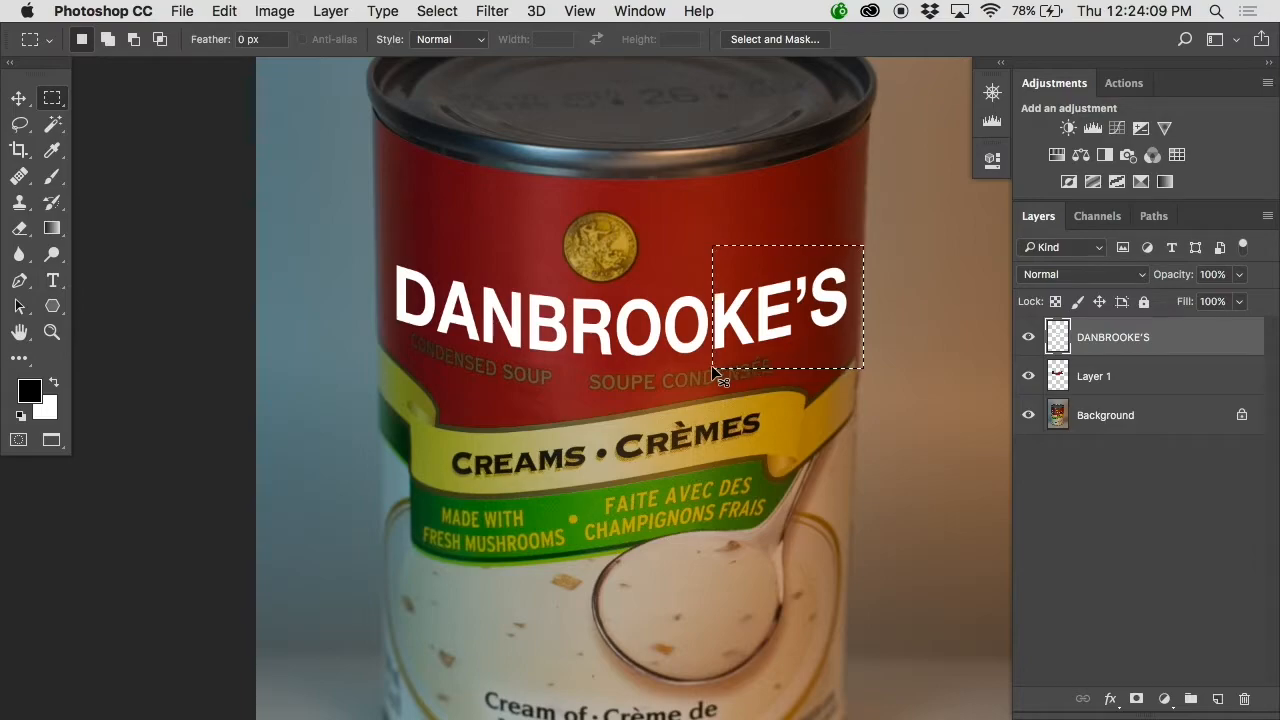
key("super+t")
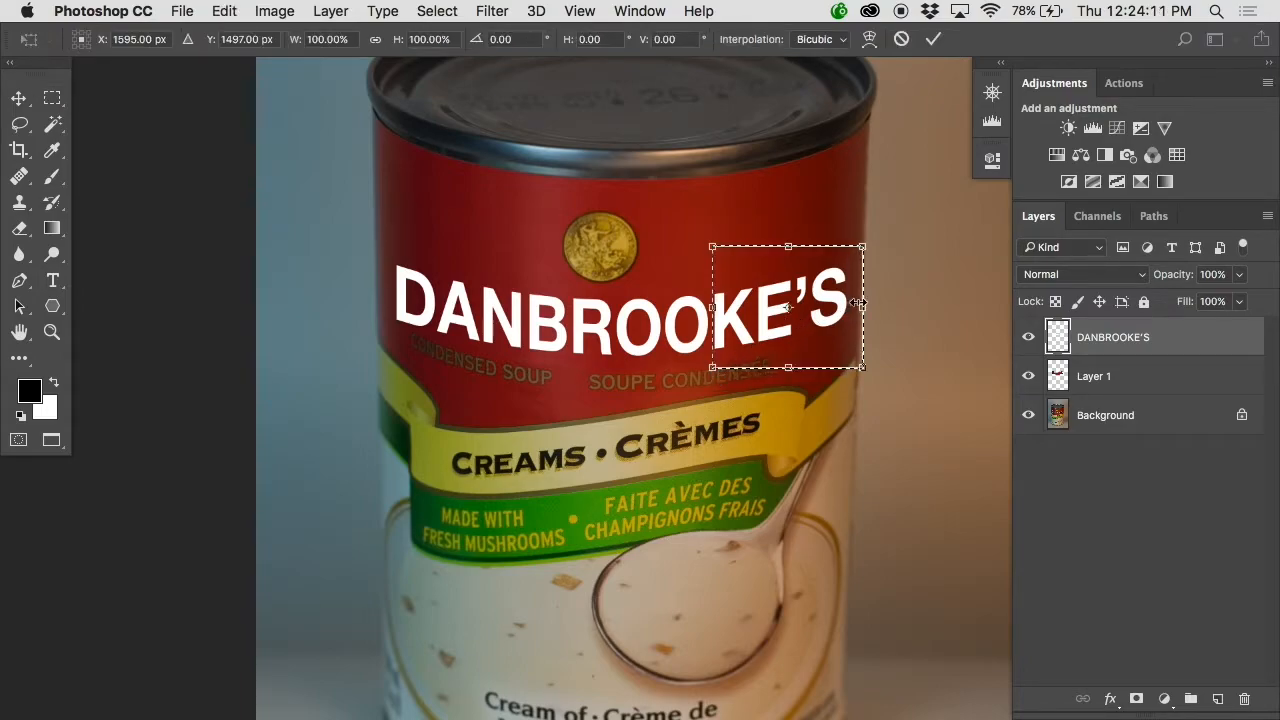
left_click_drag(858, 304, 857, 304)
key("Return")
key("super+d")
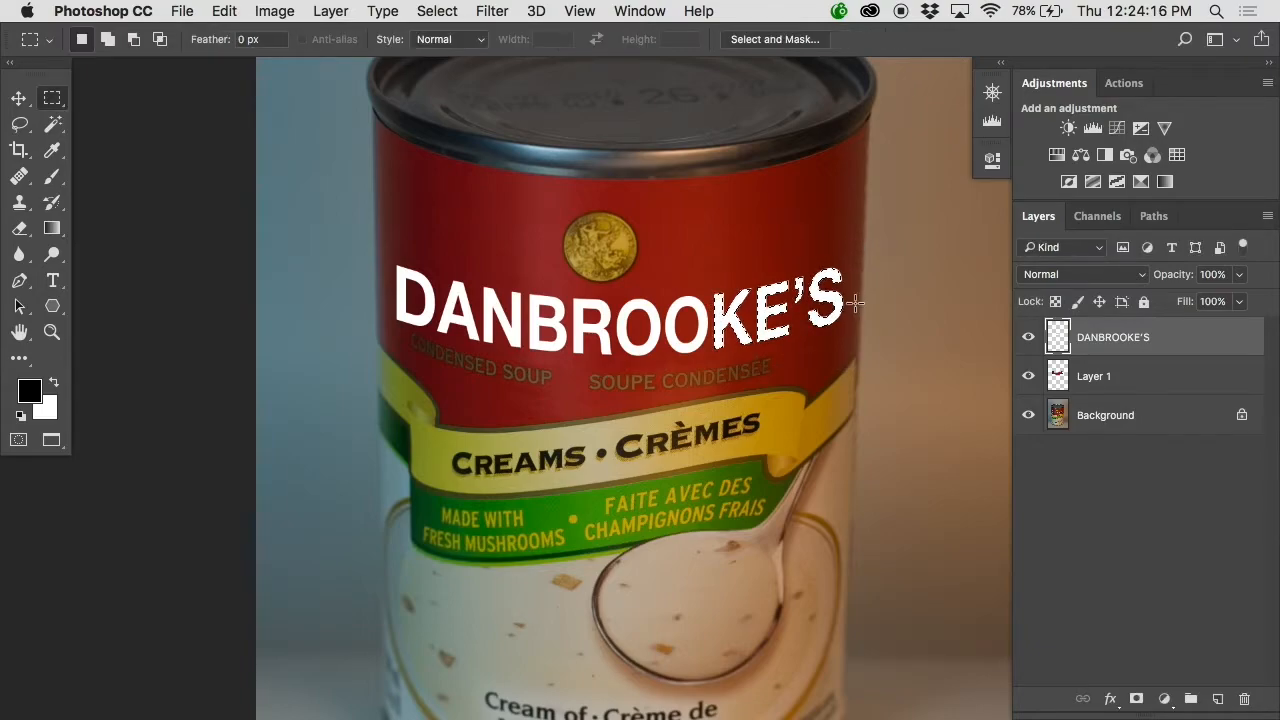
Step: Select the letters E'S and scale their width to about 94% from the outer edge
left_click_drag(838, 285, 756, 361)
key("super+t")
left_click_drag(871, 303, 866, 303)
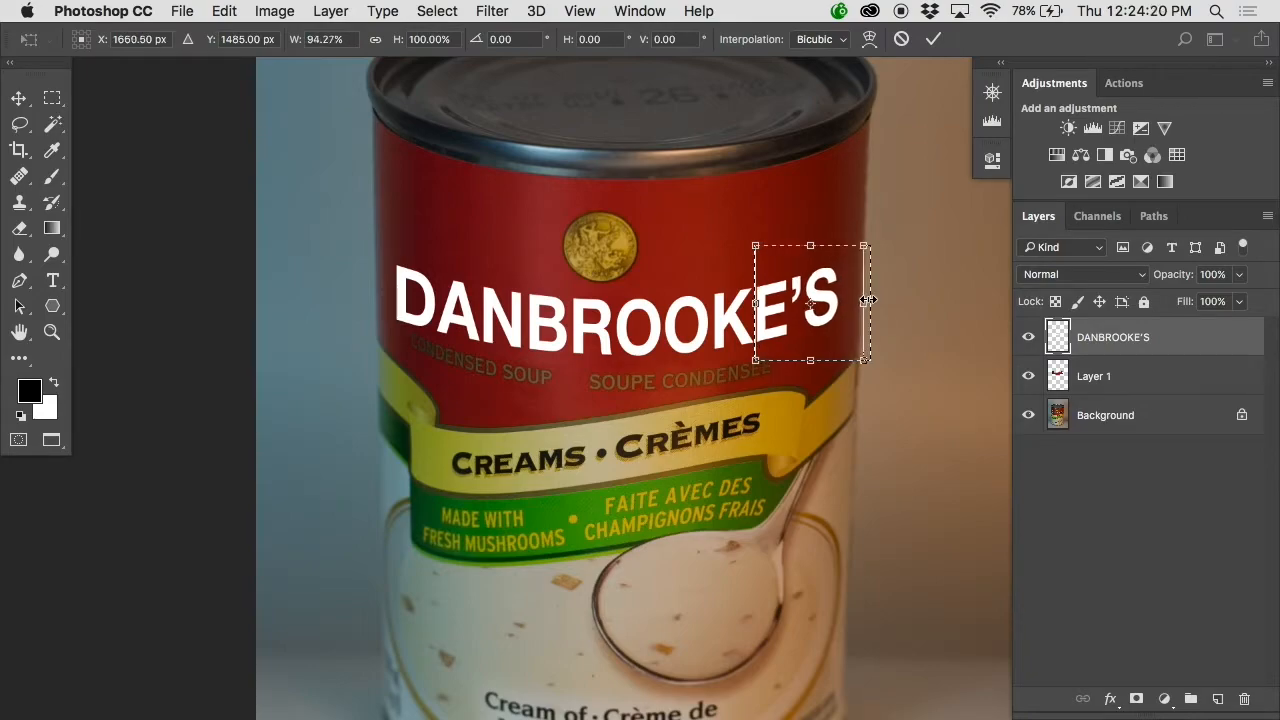
key("Return")
key("super+d")
Step: Select the final S alone and compress it horizontally toward the rest of the lettering
left_click_drag(856, 244, 803, 357)
key("super+t")
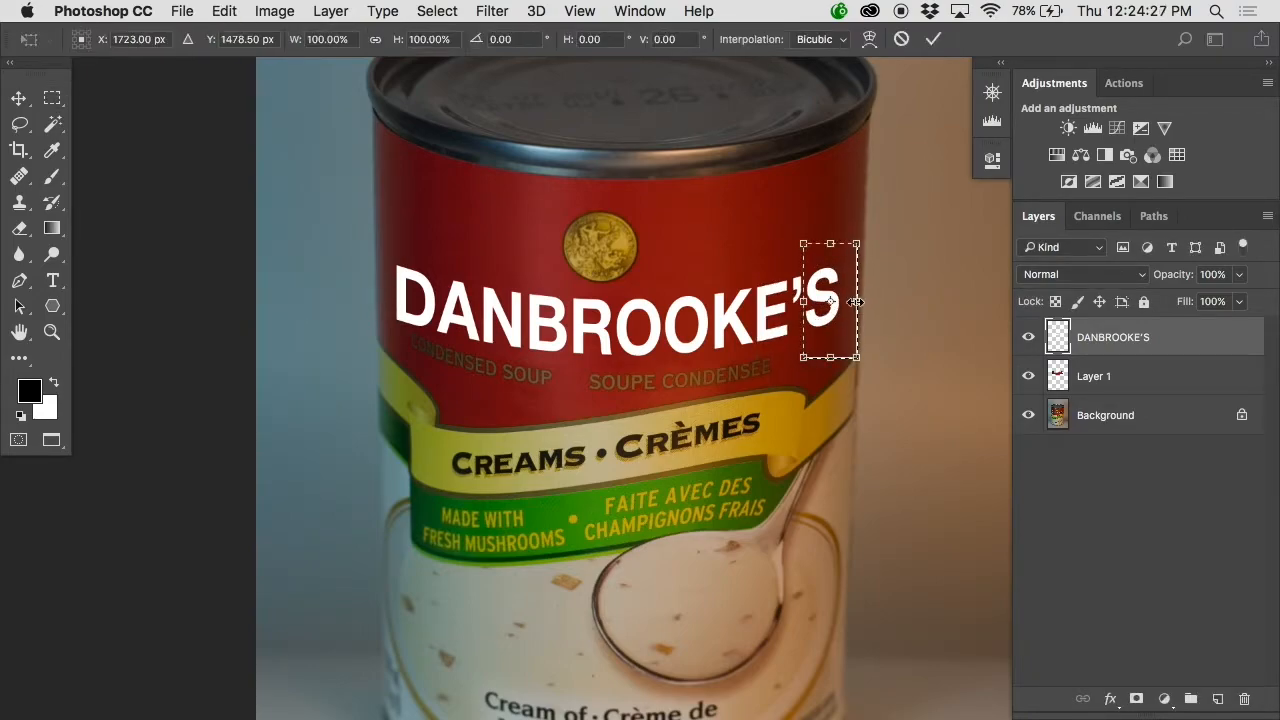
left_click_drag(856, 301, 846, 301)
key("Return")
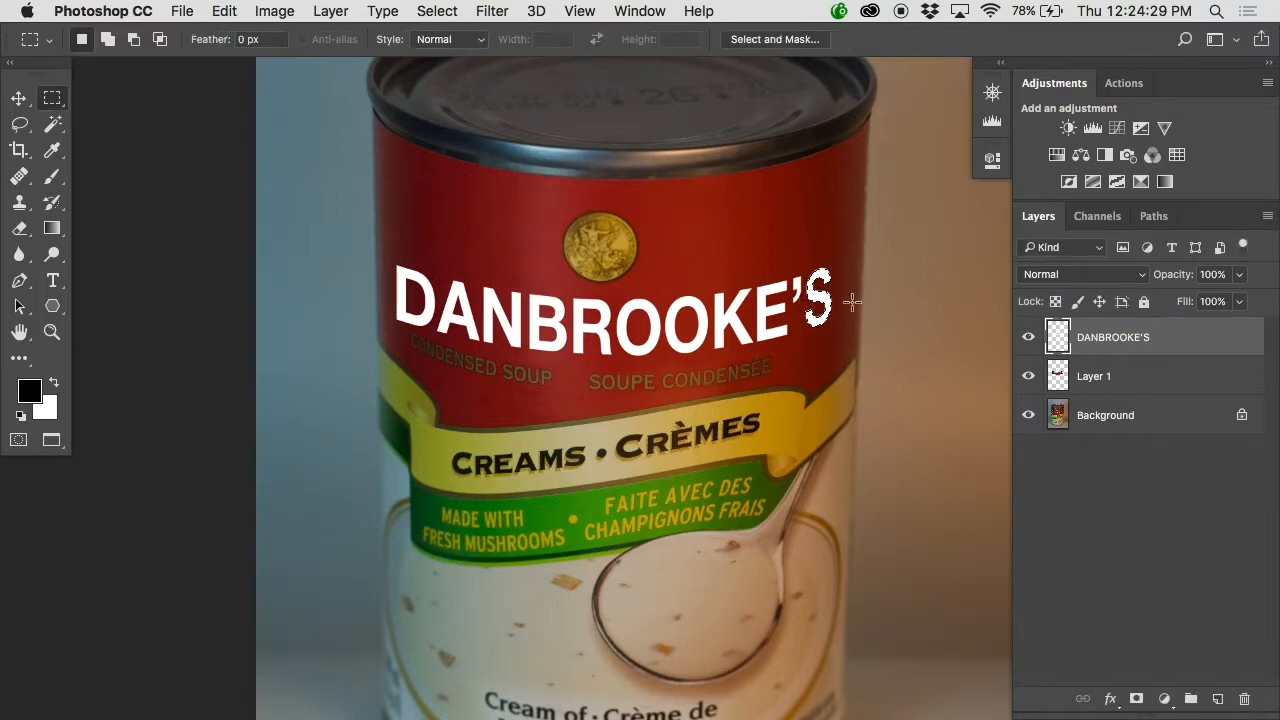
key("super+d")
Step: Select the letters DANB and scale their width to about 93%, pulling the outer edge inward
left_click_drag(374, 229, 571, 377)
key("super+t")
left_click_drag(375, 303, 380, 303)
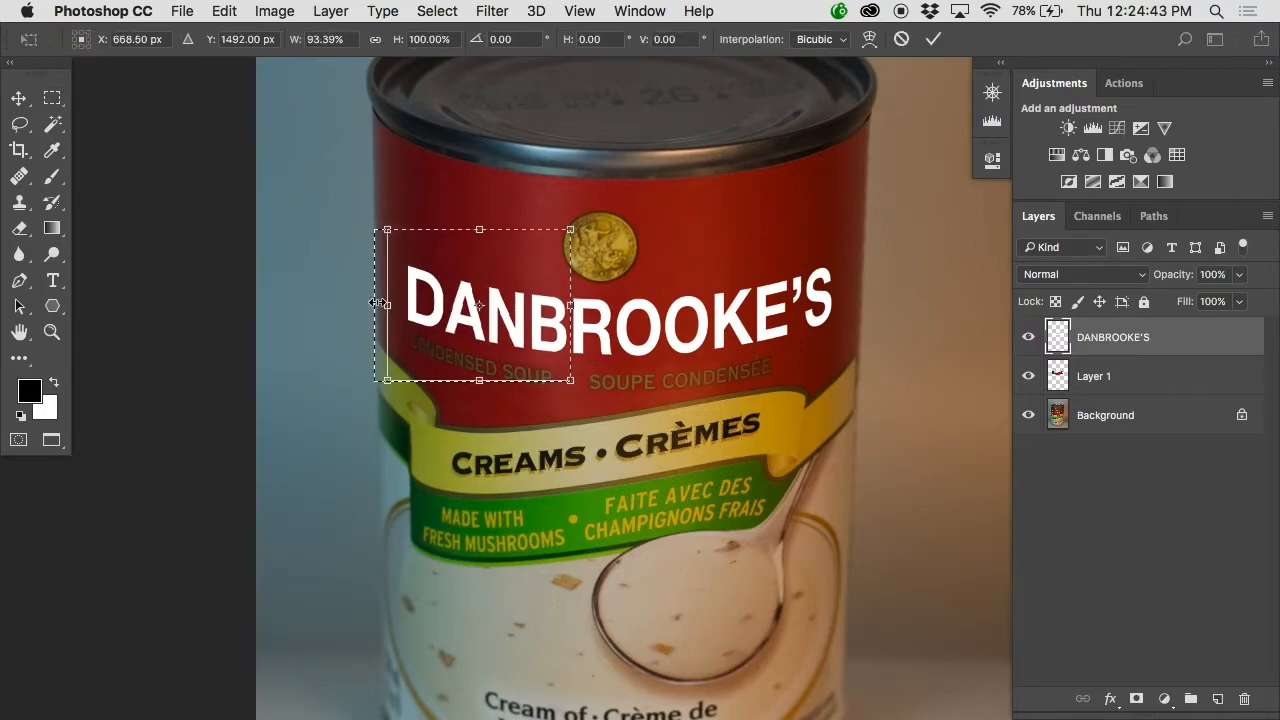
key("Escape")
Step: Select the letters DAN and narrow them slightly from their outer edge
left_click_drag(376, 234, 528, 381)
key("super+t")
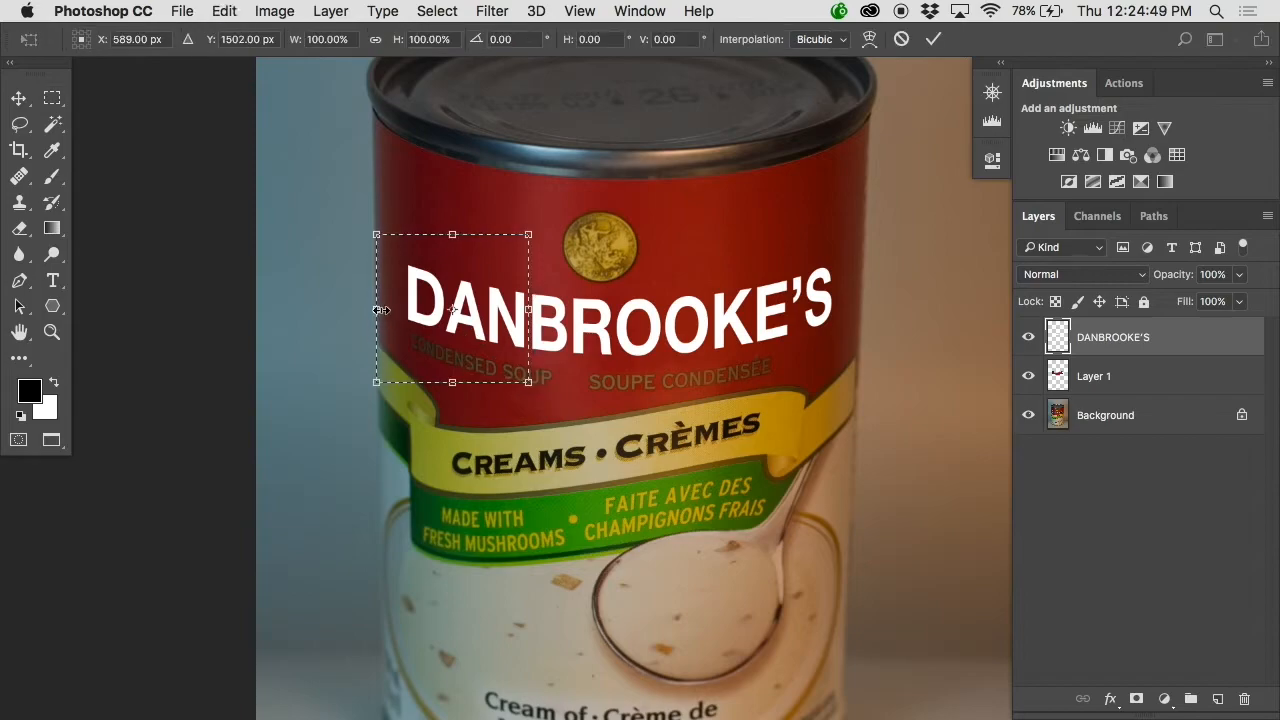
left_click_drag(383, 310, 386, 314)
key("Return")
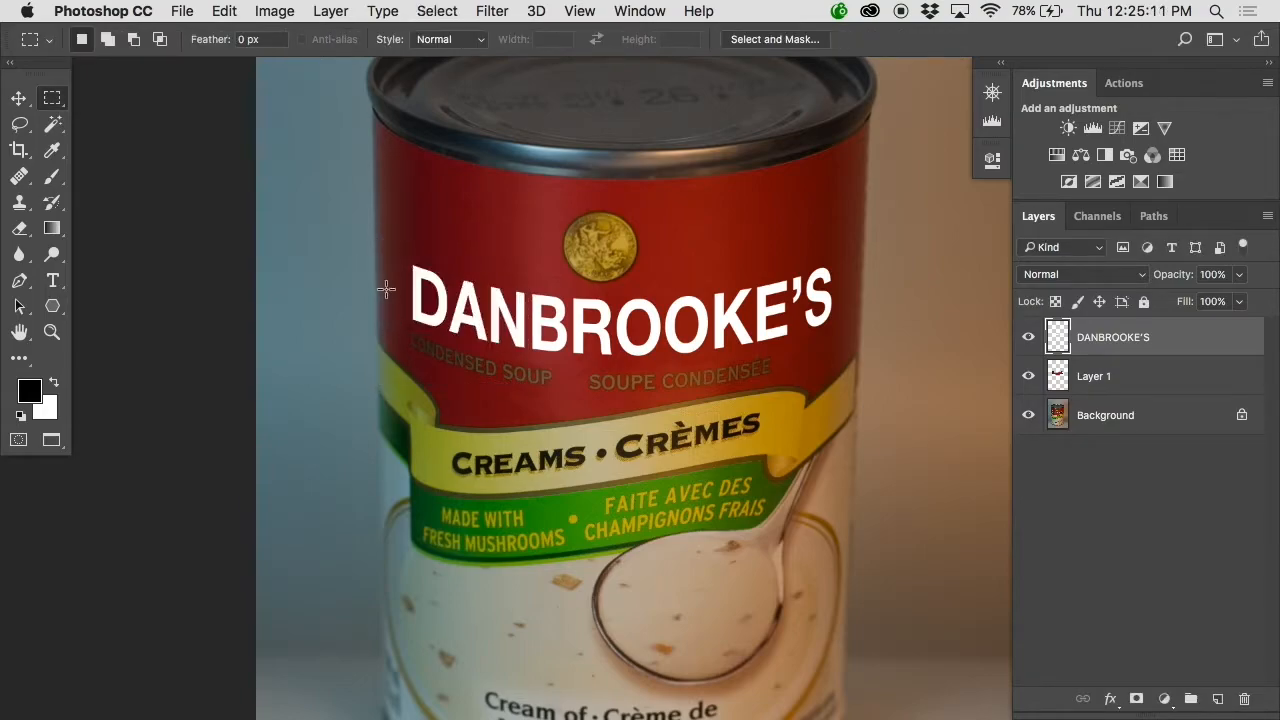
Step: Select the letters DA and scale their width to about 97% from the outer edge
left_click_drag(390, 255, 489, 370)
key("super+t")
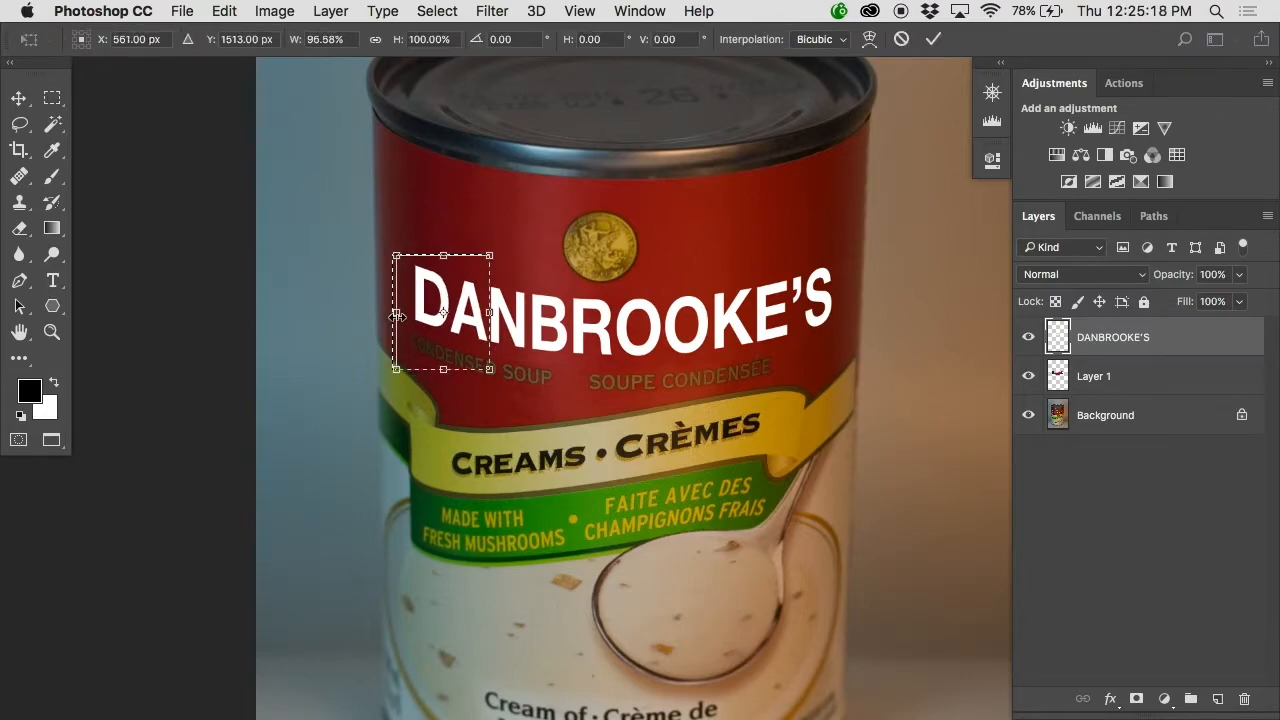
key("Return")
Step: Select the initial D alone and compress it slightly inward from its outer edge
left_click_drag(408, 249, 455, 355)
key("super+t")
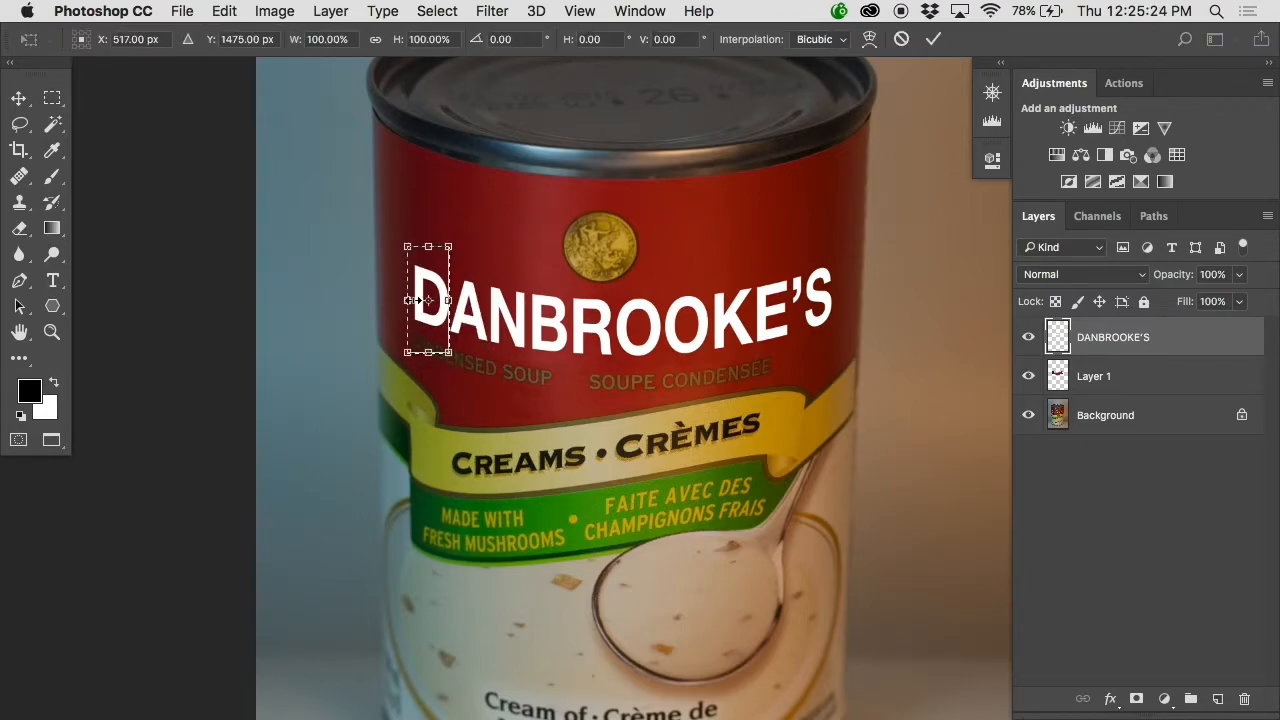
key("super+equal")
key("super+equal")
left_click_drag(223, 230, 229, 230)
key("Return")
key("super+minus")
key("super+minus")
Step: Select the letters KE'S again and reduce their width slightly from the can's edge side
left_click_drag(940, 218, 746, 404)
key("super+t")
left_click_drag(938, 311, 932, 312)
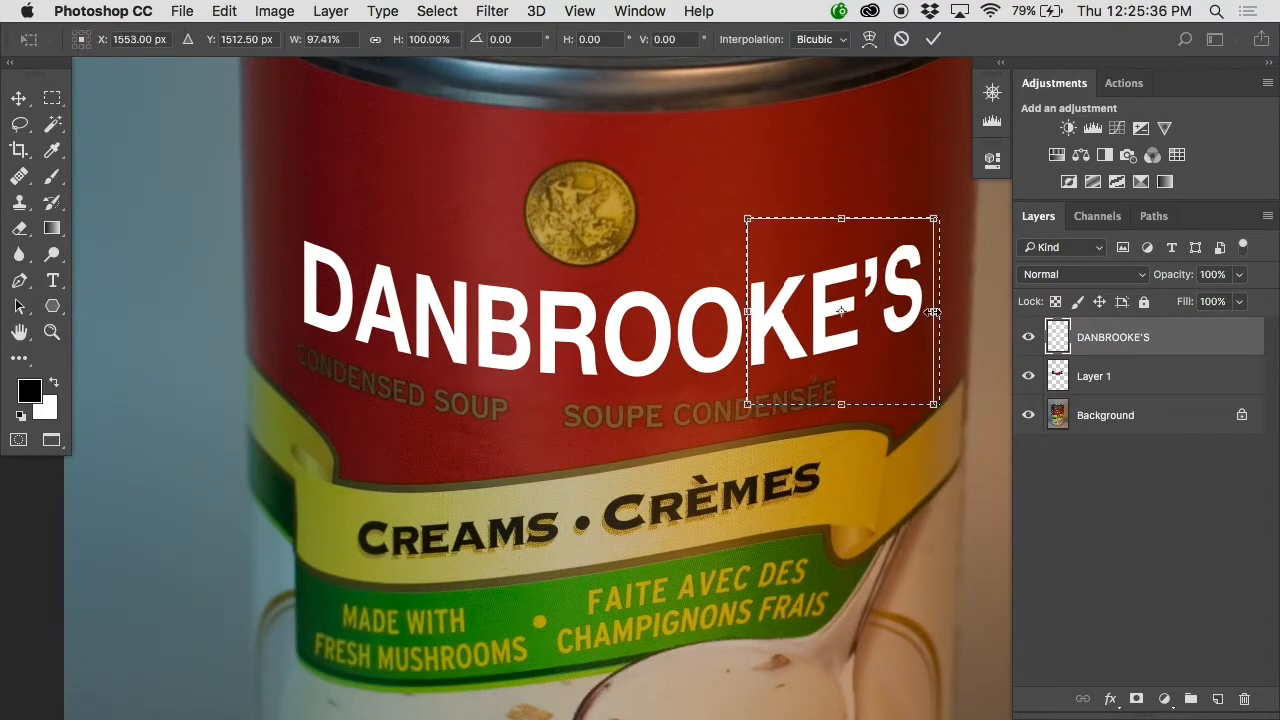
key("Return")
Step: Select the apostrophe and final S and squeeze them slightly narrower, clearing the selection
left_click_drag(942, 212, 932, 248)
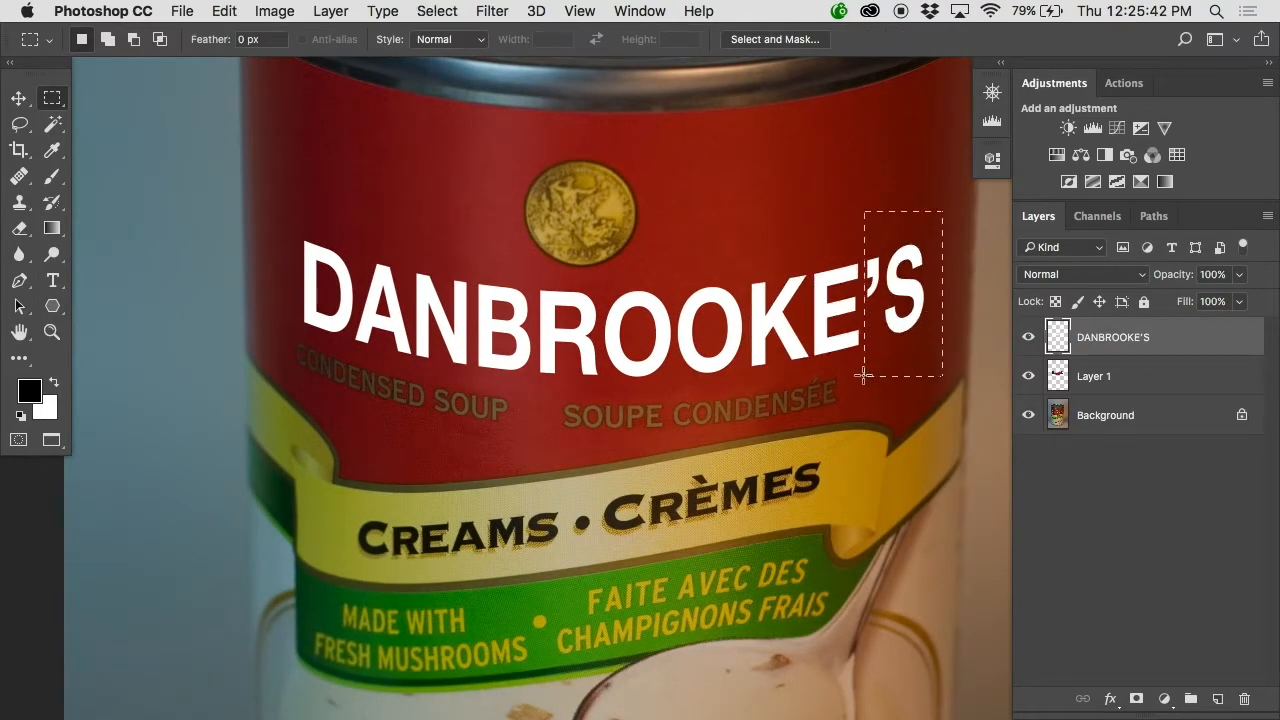
key("super+t")
left_click_drag(942, 294, 930, 294)
key("Return")
key("super+d")
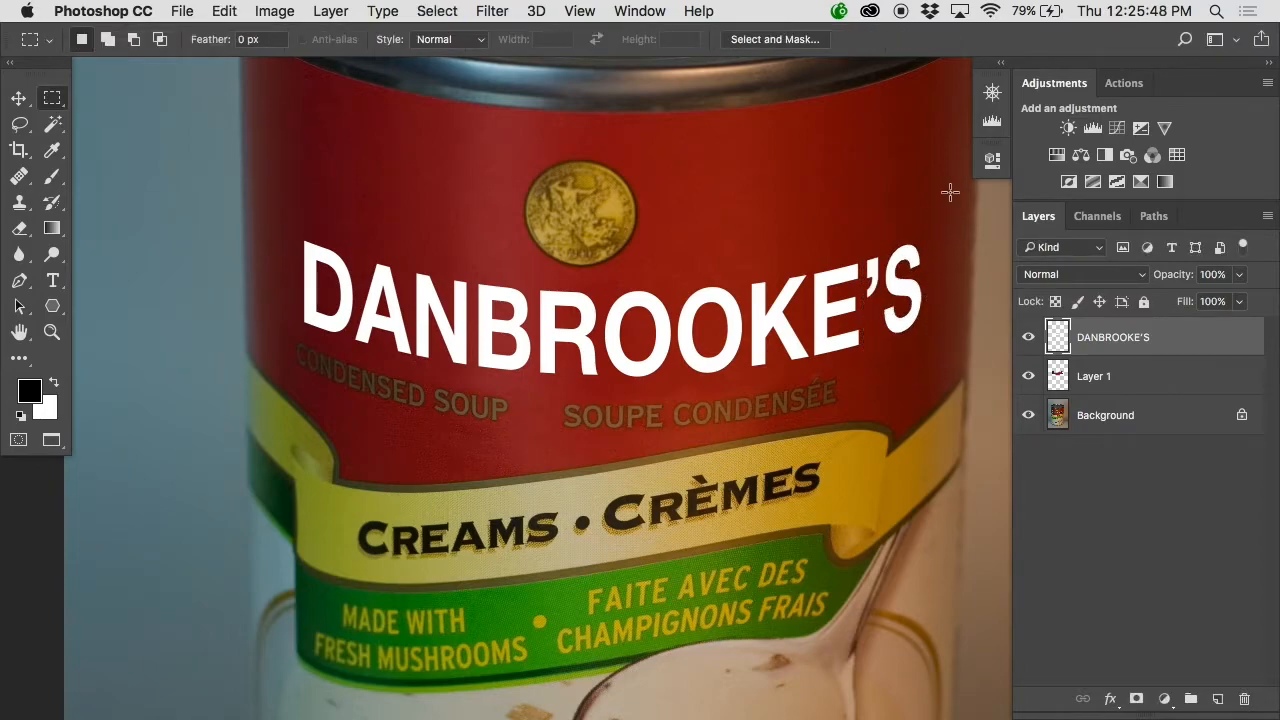
Step: Apply one more slight horizontal squeeze to the letters KE'S and deselect them
left_click_drag(950, 192, 746, 418)
key("super+t")
left_click_drag(948, 305, 950, 309)
key("Return")
key("super+d")
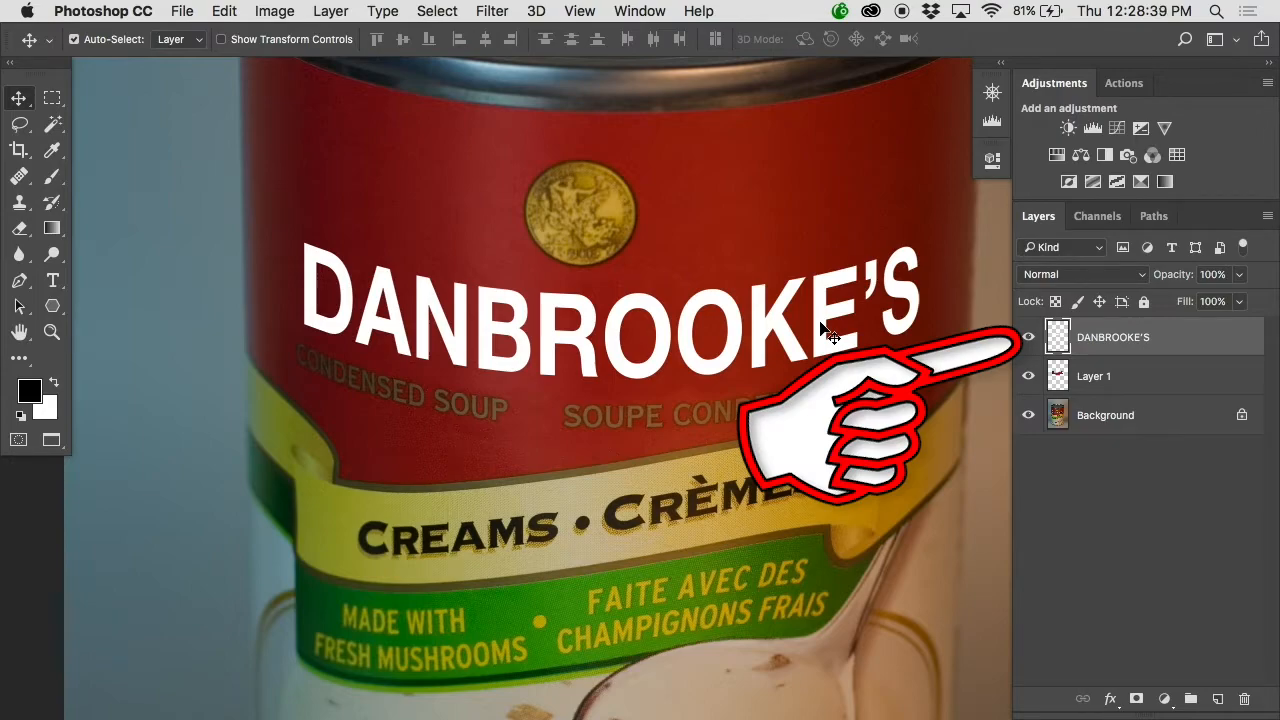
key("m")
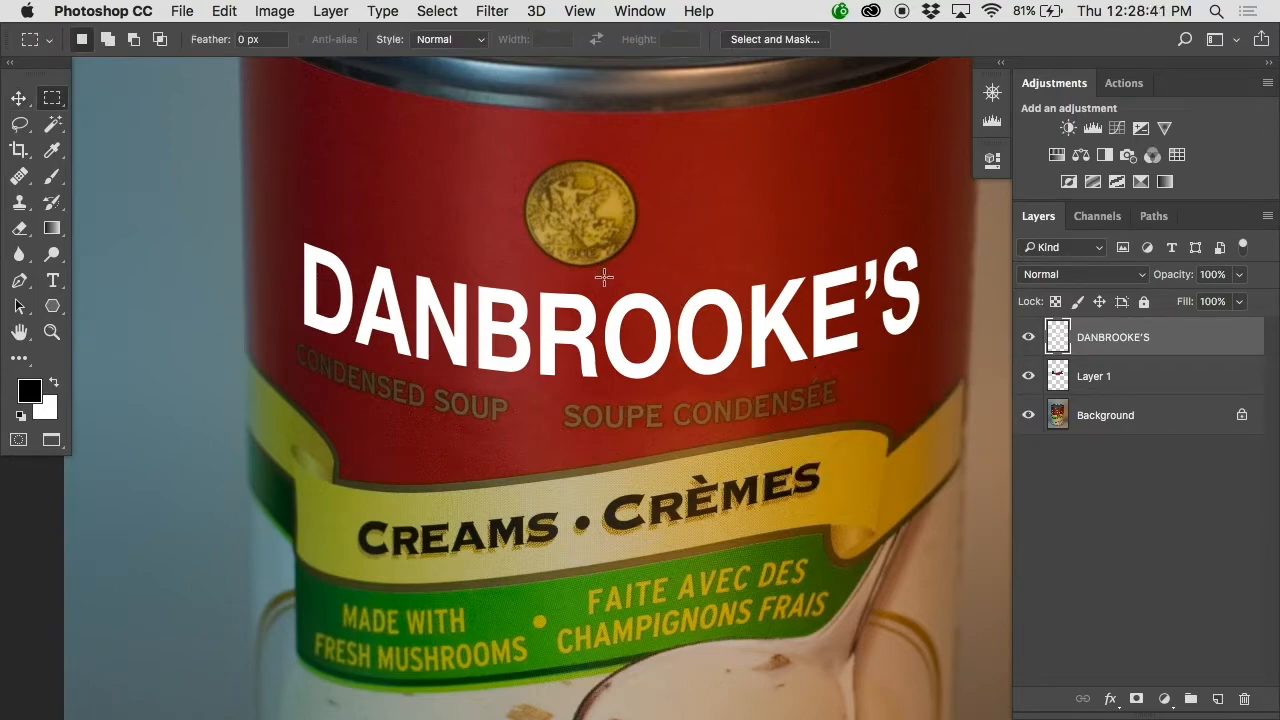
left_click_drag(604, 284, 970, 354)
left_click_drag(887, 250, 975, 244)
left_click_drag(947, 312, 971, 412)
left_click(792, 275)
left_click_drag(910, 355, 939, 392)
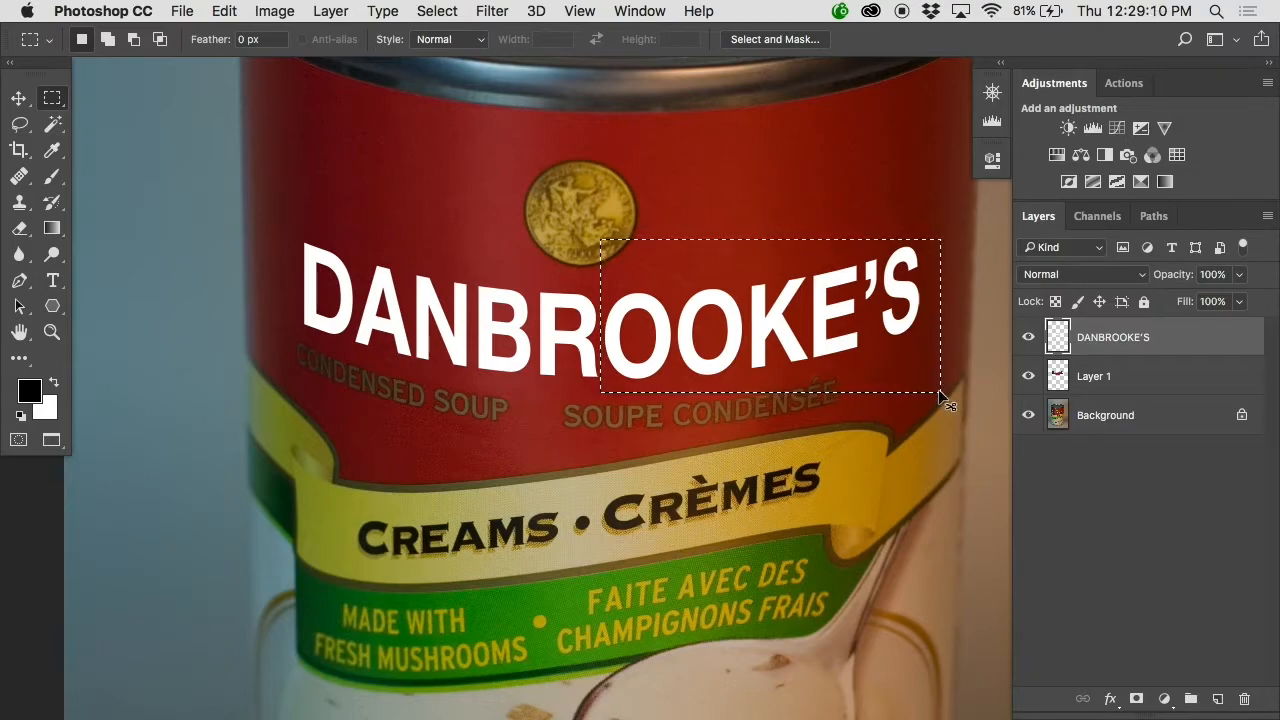
key("ctrl+t")
key("Escape")
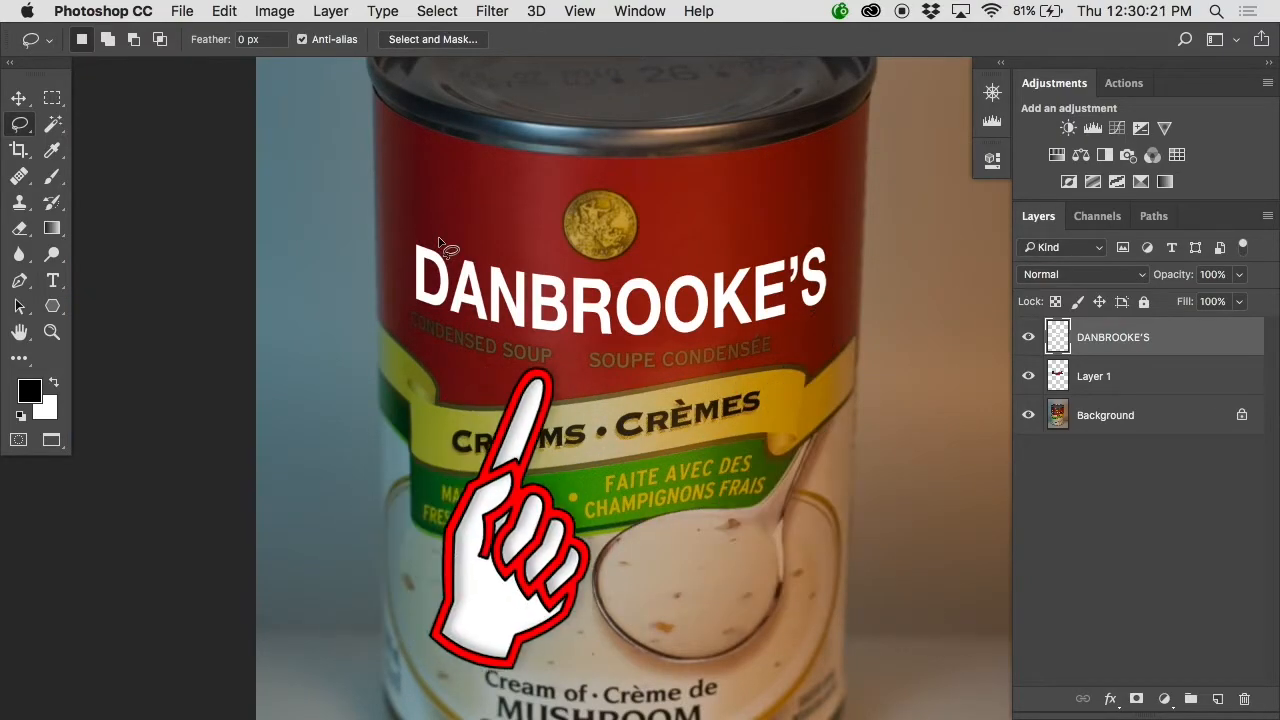
Step: Move the DANBROOKE'S lettering slightly down and left on the can, and skew its S end slightly downward
key("v")
mouse_move(575, 308)
left_mouse_down()
mouse_move(575, 262)
mouse_move(565, 321)
left_mouse_up()
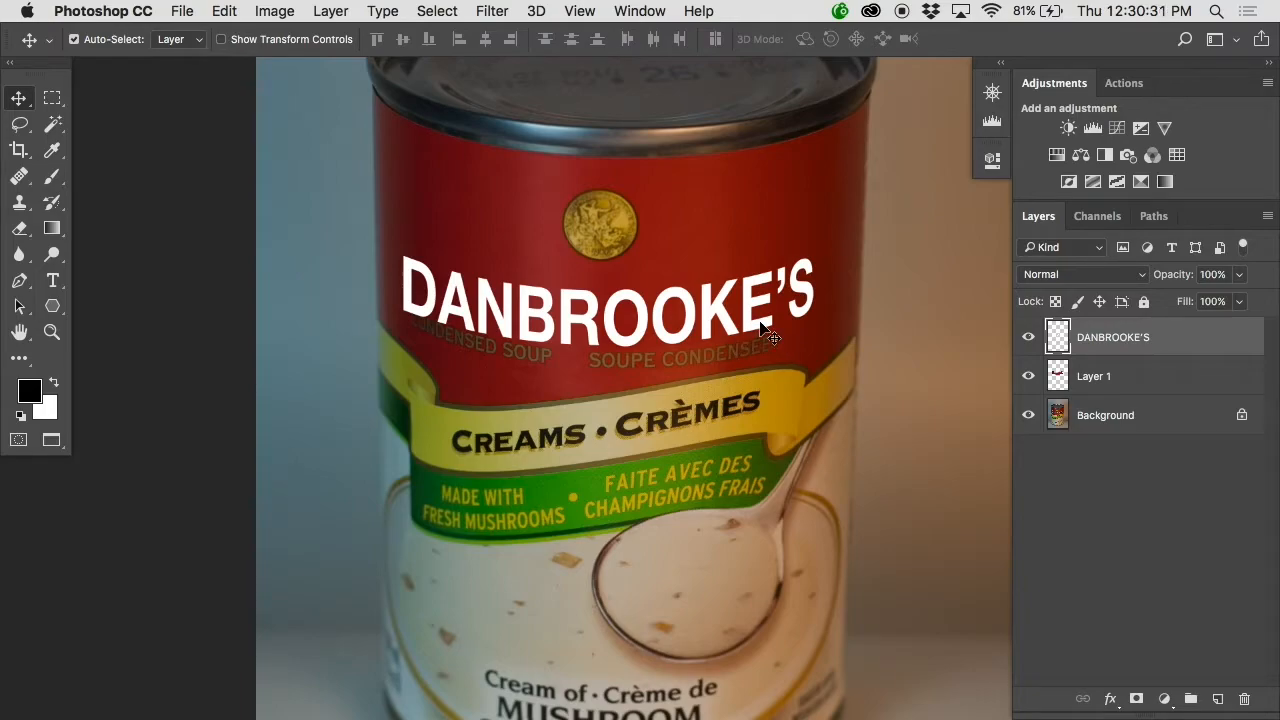
key("super+t")
right_click(762, 321)
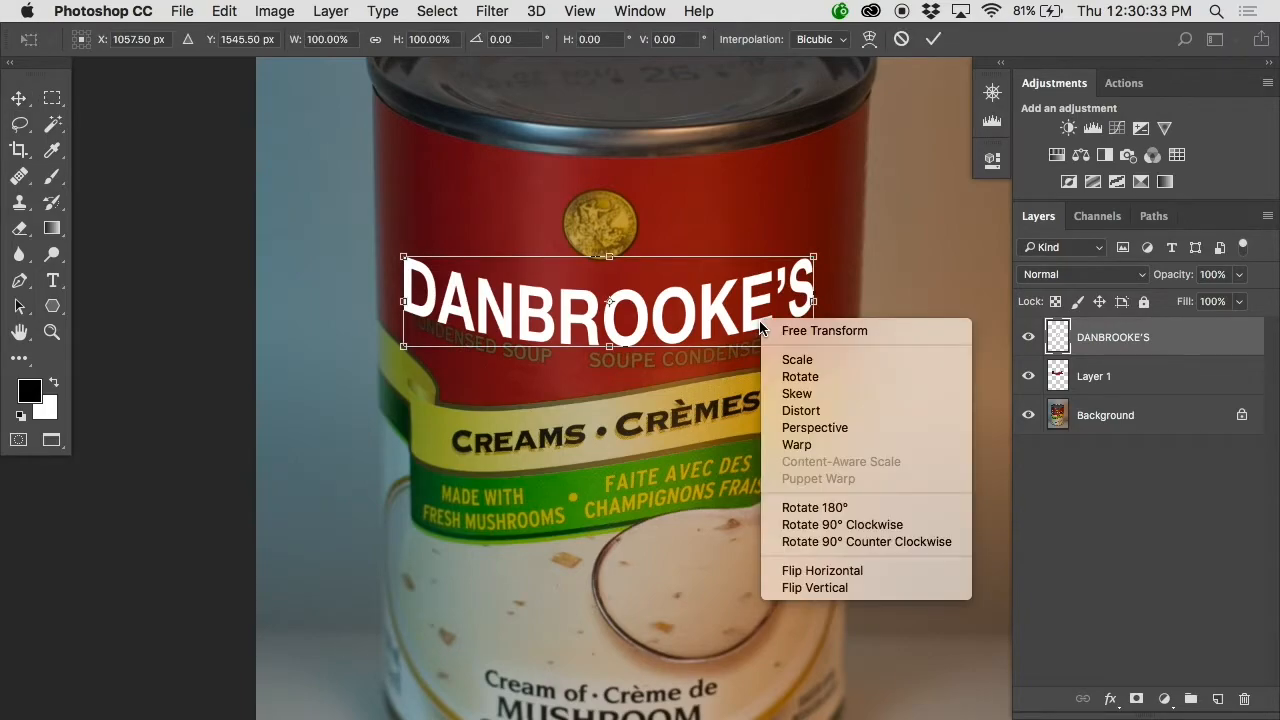
left_click(835, 388)
left_click_drag(814, 302, 816, 312)
key("Return")
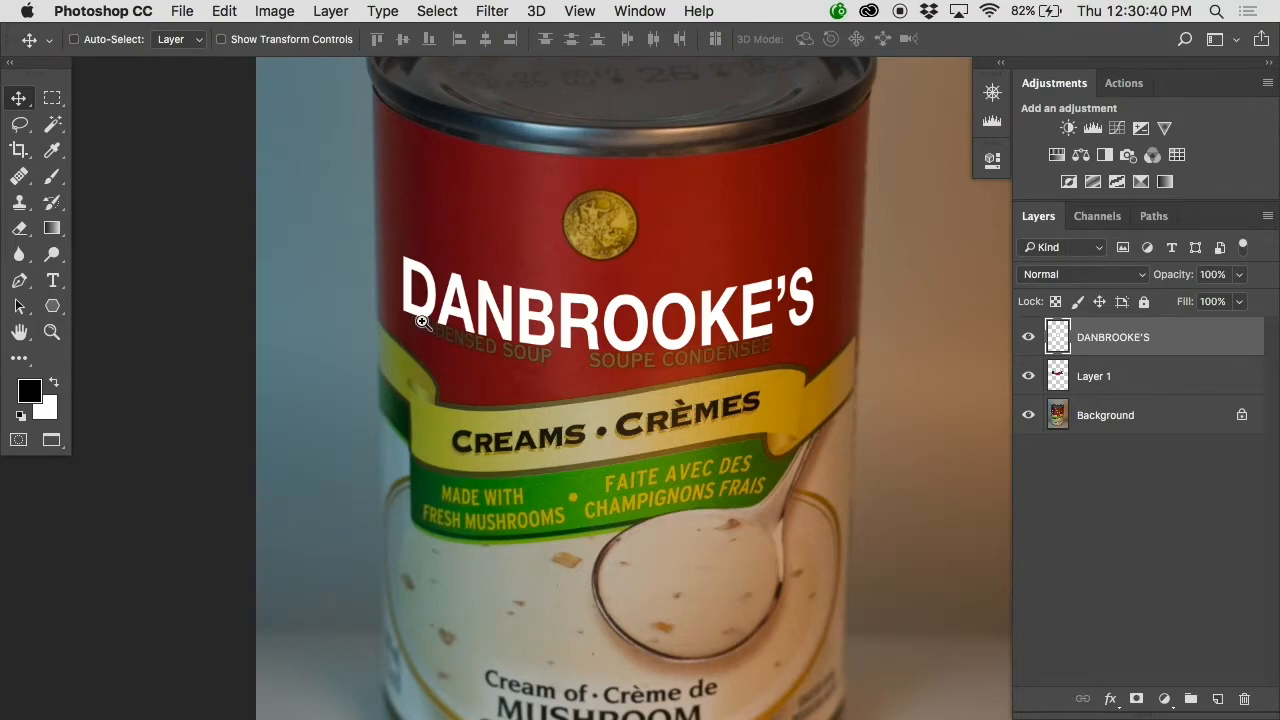
Step: Select the letters DANBR and skew them vertically by about 1.1° to raise the D end, clearing the selection
key("super+plus")
key("m")
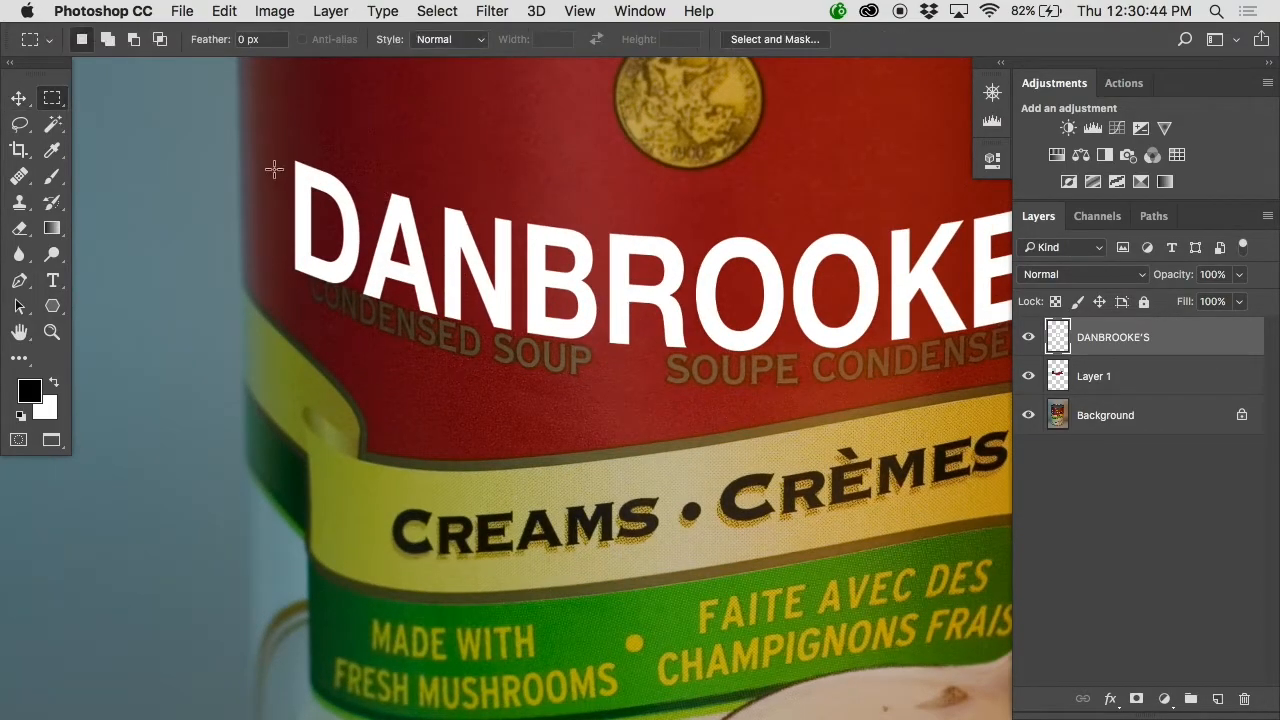
left_click_drag(283, 151, 688, 381)
key("ctrl+t")
right_click(551, 297)
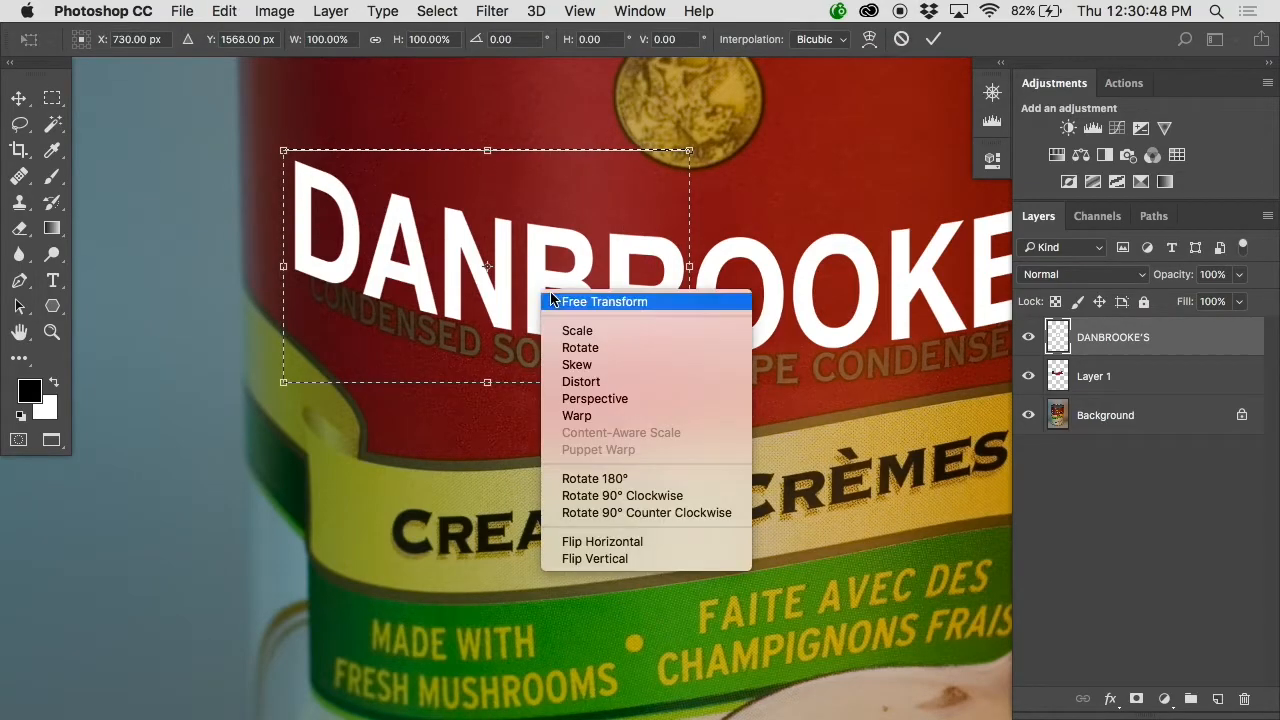
left_click(600, 365)
left_click_drag(283, 268, 284, 262)
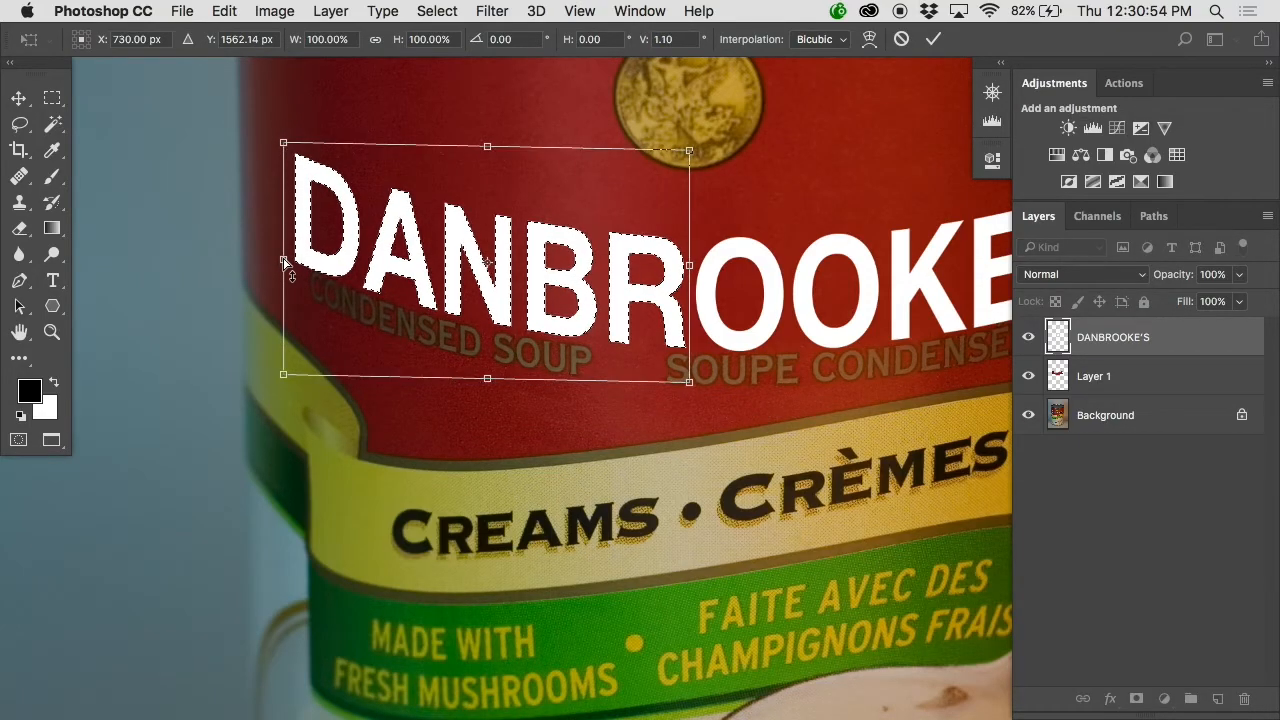
key("Return")
key("super+d")
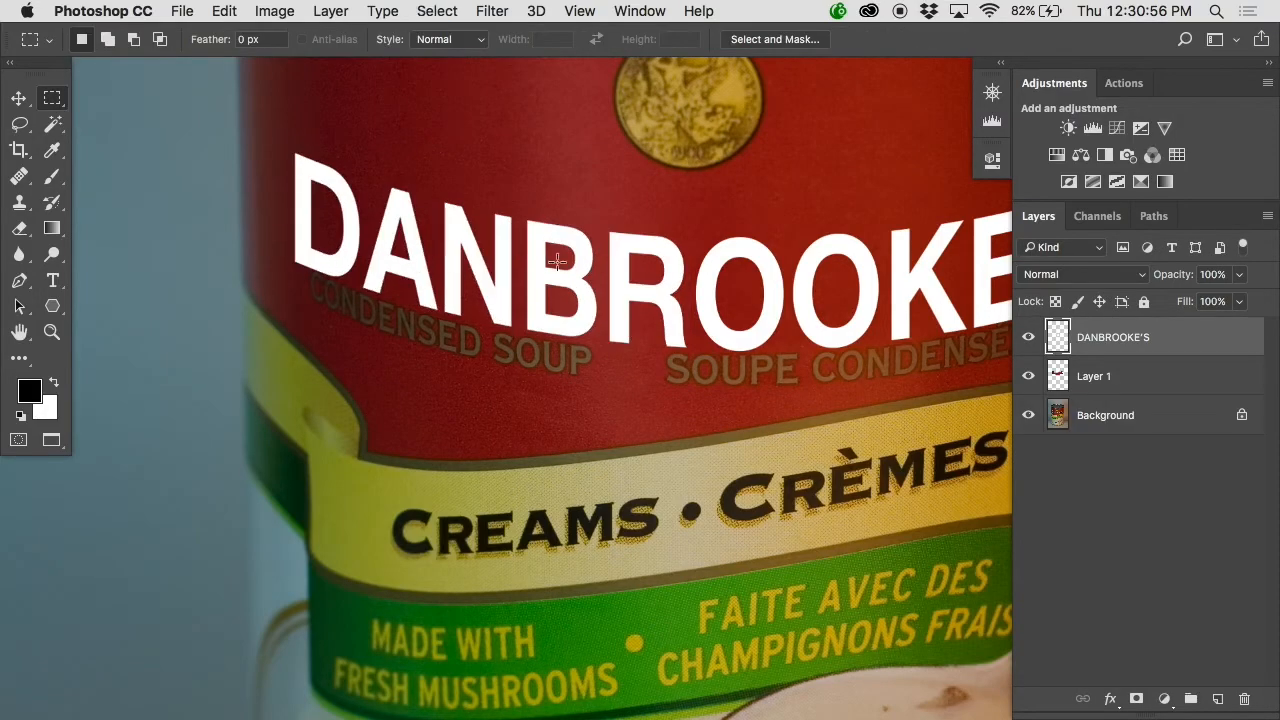
Step: Reposition the whole DANBROOKE'S lettering slightly higher on the can's red band
left_click(622, 271, "alt")
left_click(622, 271, "alt")
key("v")
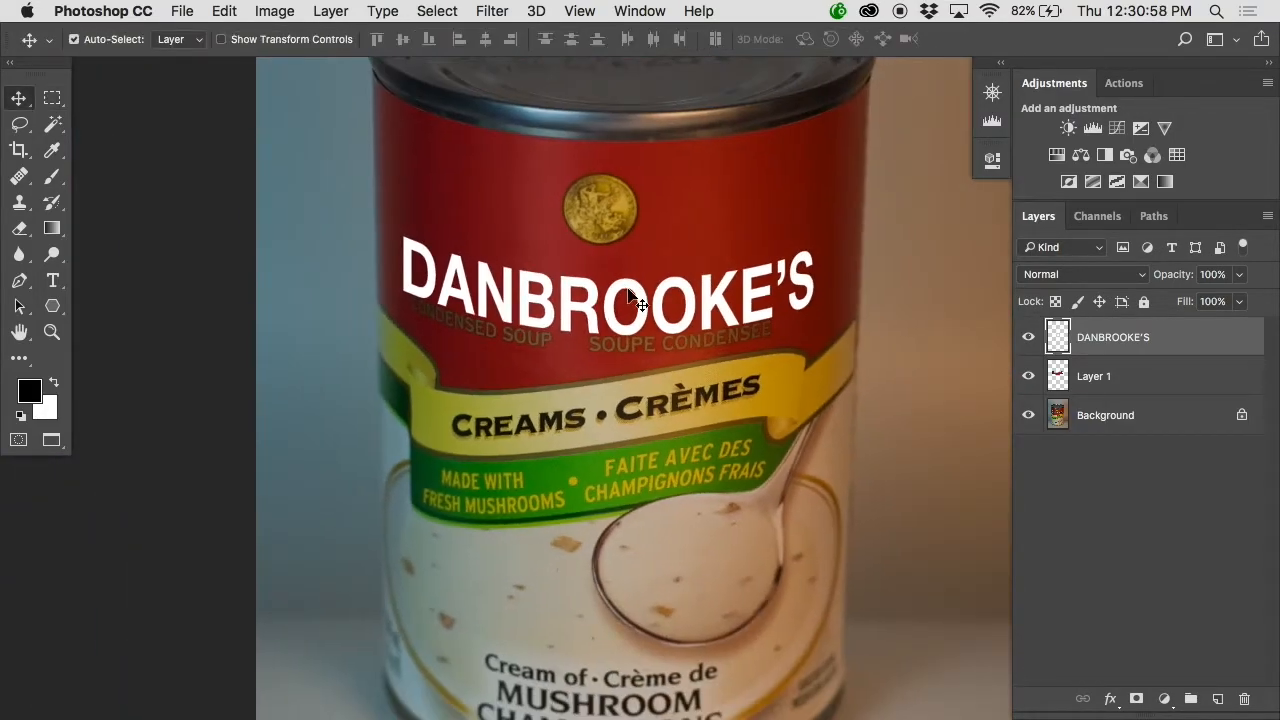
left_click_drag(629, 286, 629, 271)
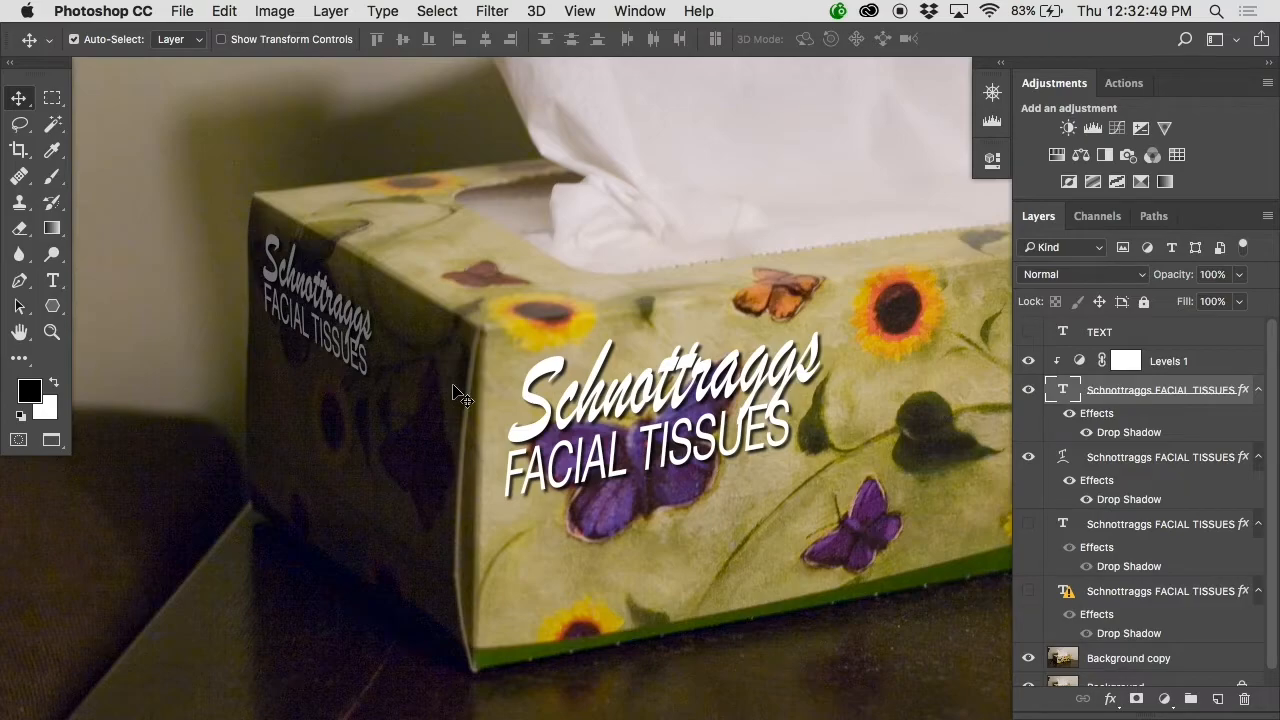
Step: Show the open document windows and switch from the tissue box image to Can.tif
key("ctrl+Down")
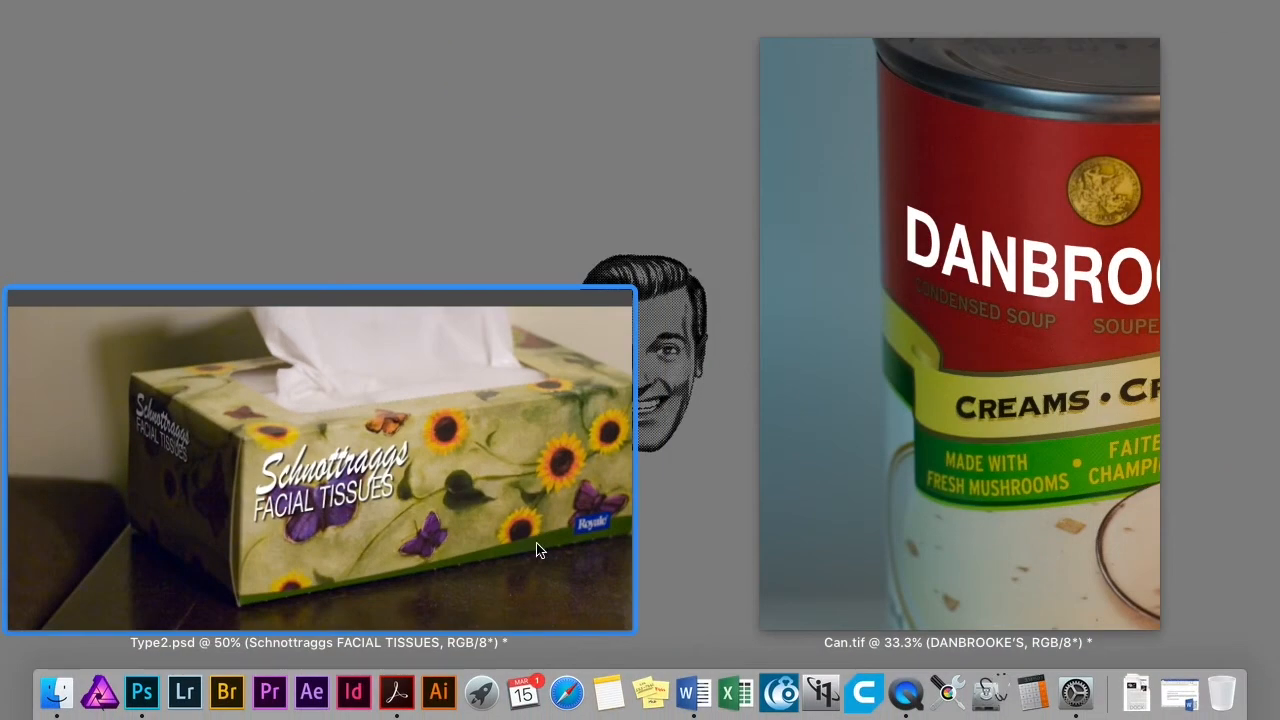
left_click(1060, 214)
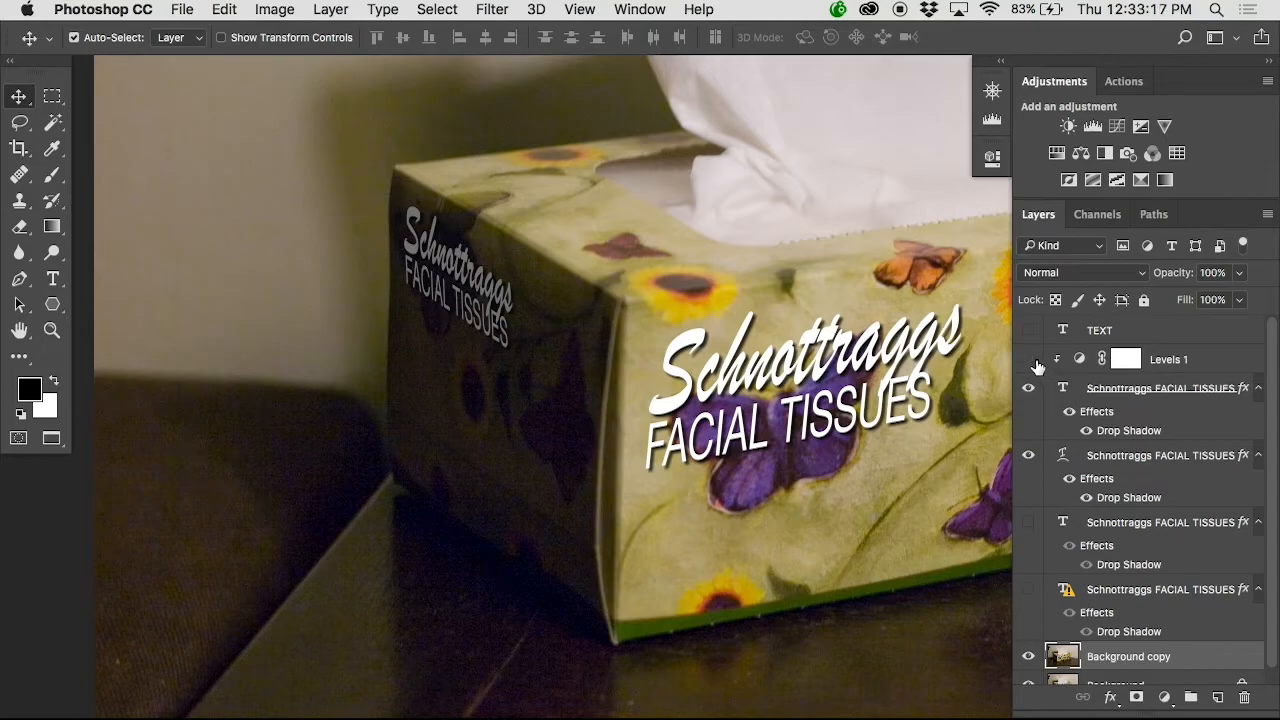
Step: Hide the Levels 1 adjustment layer affecting the lettering on the tissue box's shaded side
left_click(1033, 361)
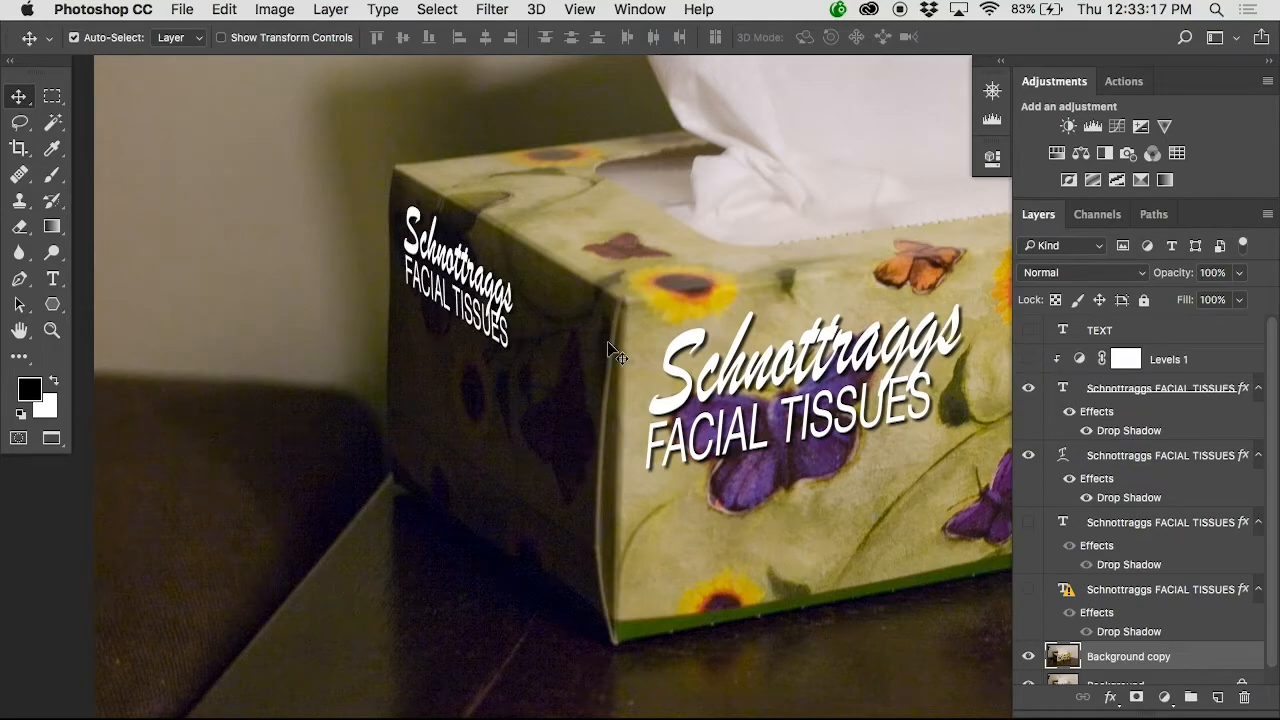
Step: Show the tissue box's Levels 1 adjustment layer again and lower its output white level to darken the shaded-side lettering
left_click(1029, 360)
left_click(1079, 360)
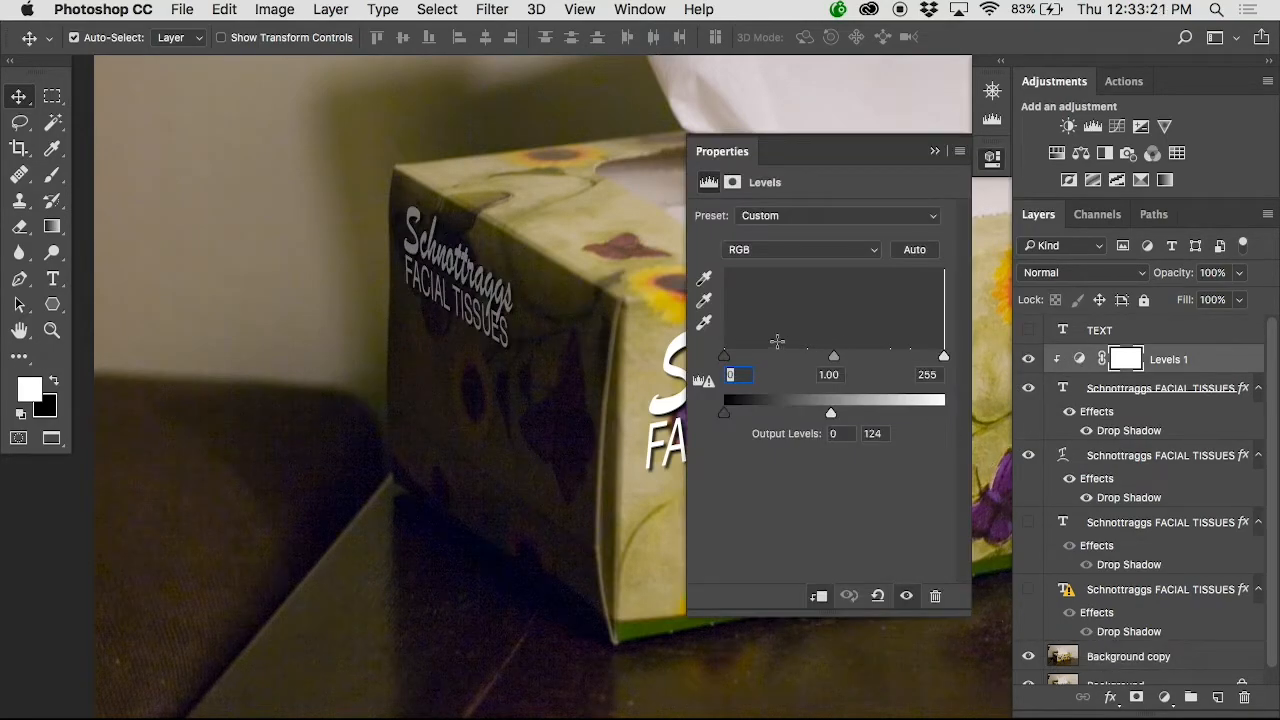
left_click_drag(833, 413, 802, 413)
Step: Switch to the Can.tif document, collapse the layer properties and target the DANBROOKE'S layer
key("ctrl+Down")
left_click(728, 348)
key("ctrl+Down")
left_click(1093, 158)
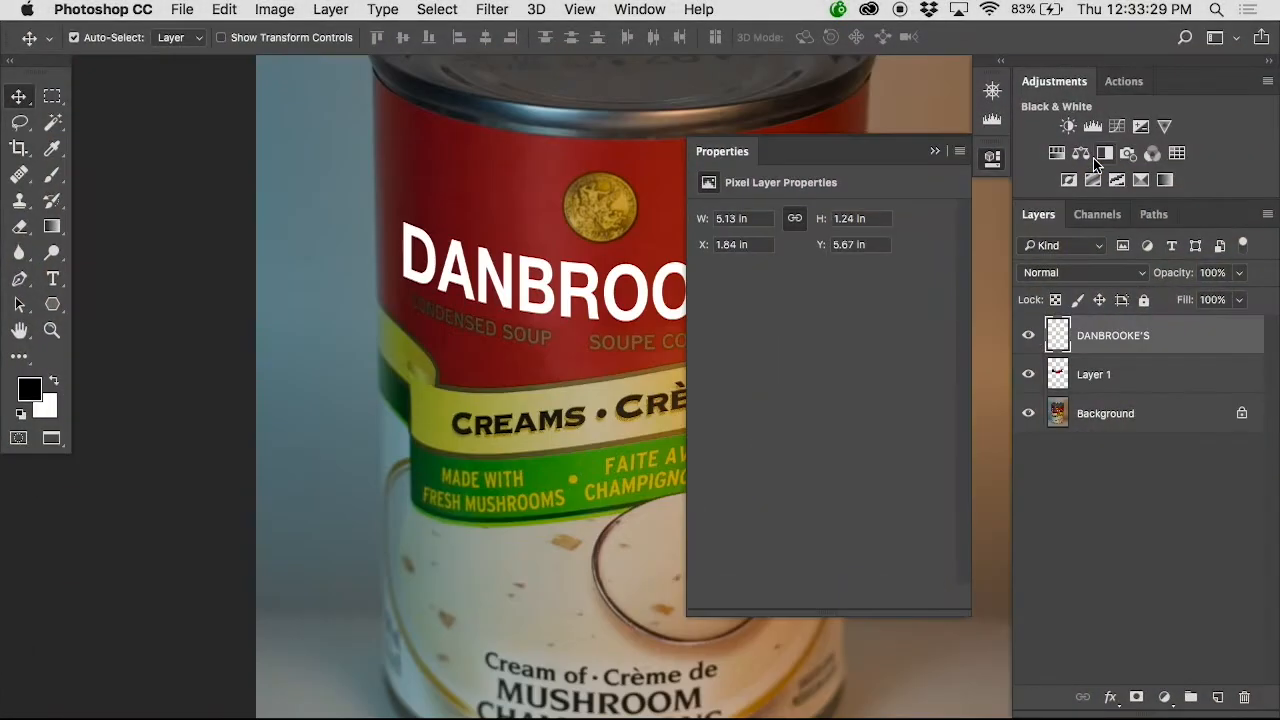
left_click(638, 145)
left_click(1068, 337)
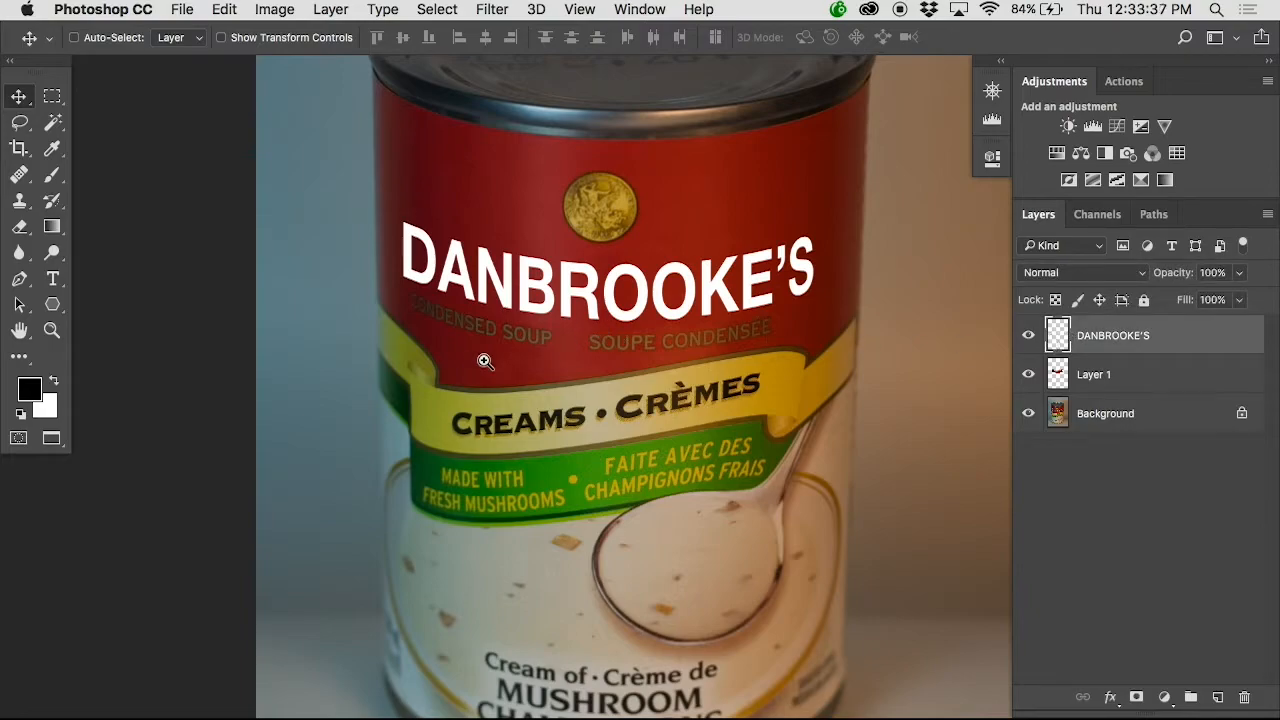
Step: Add a Levels adjustment above the DANBROOKE'S layer, set its output white level to 111, and clip it to the lettering
key("super+equal")
left_click_drag(331, 378, 458, 220)
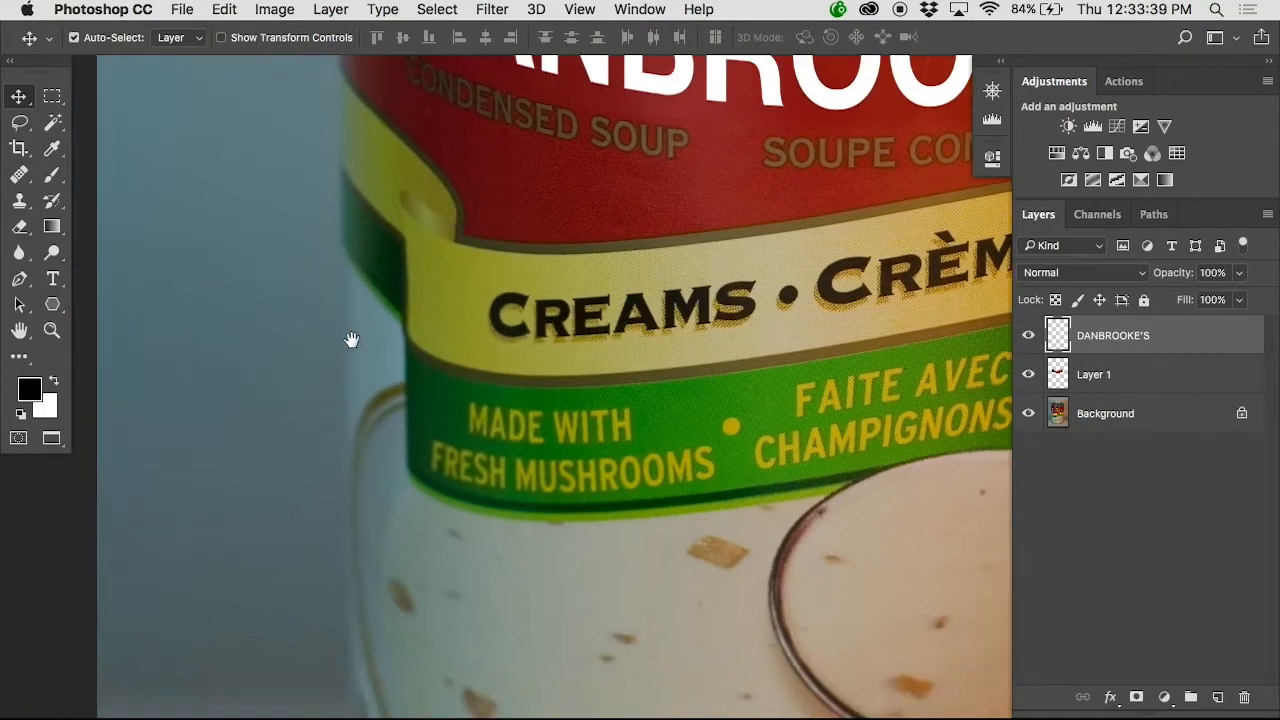
scroll(540, 345, "up", 5)
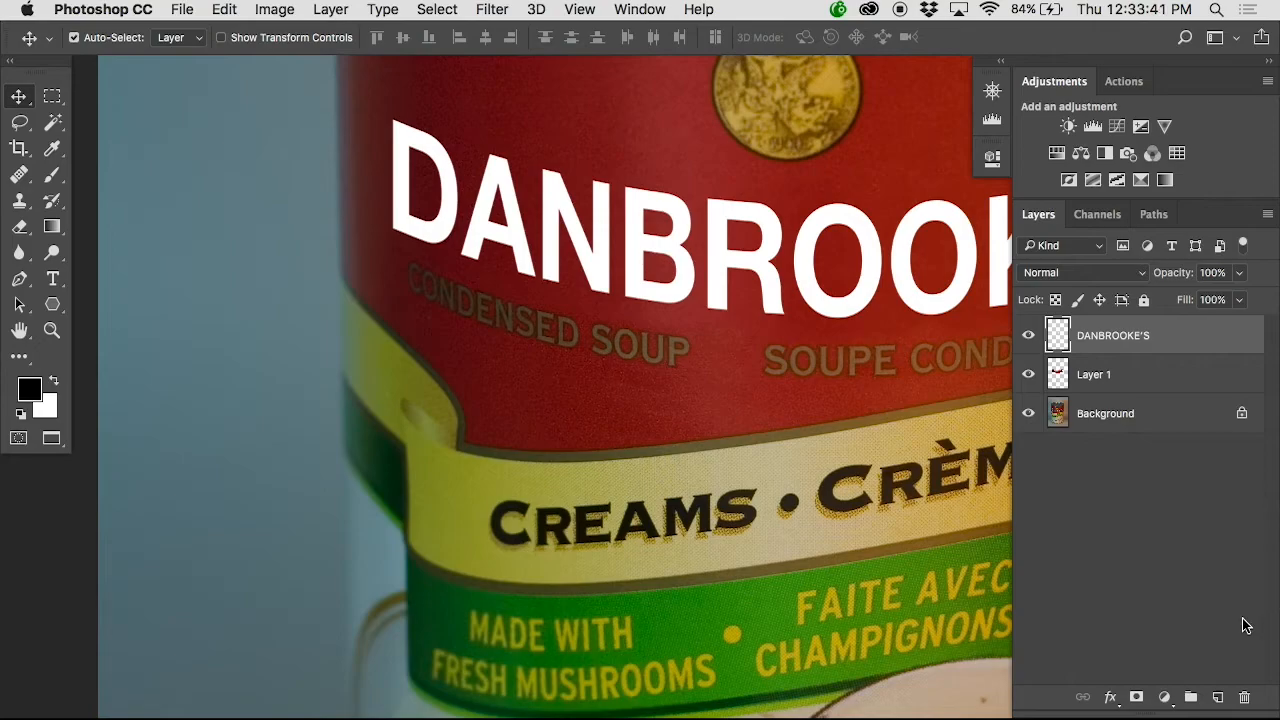
left_click(1165, 698)
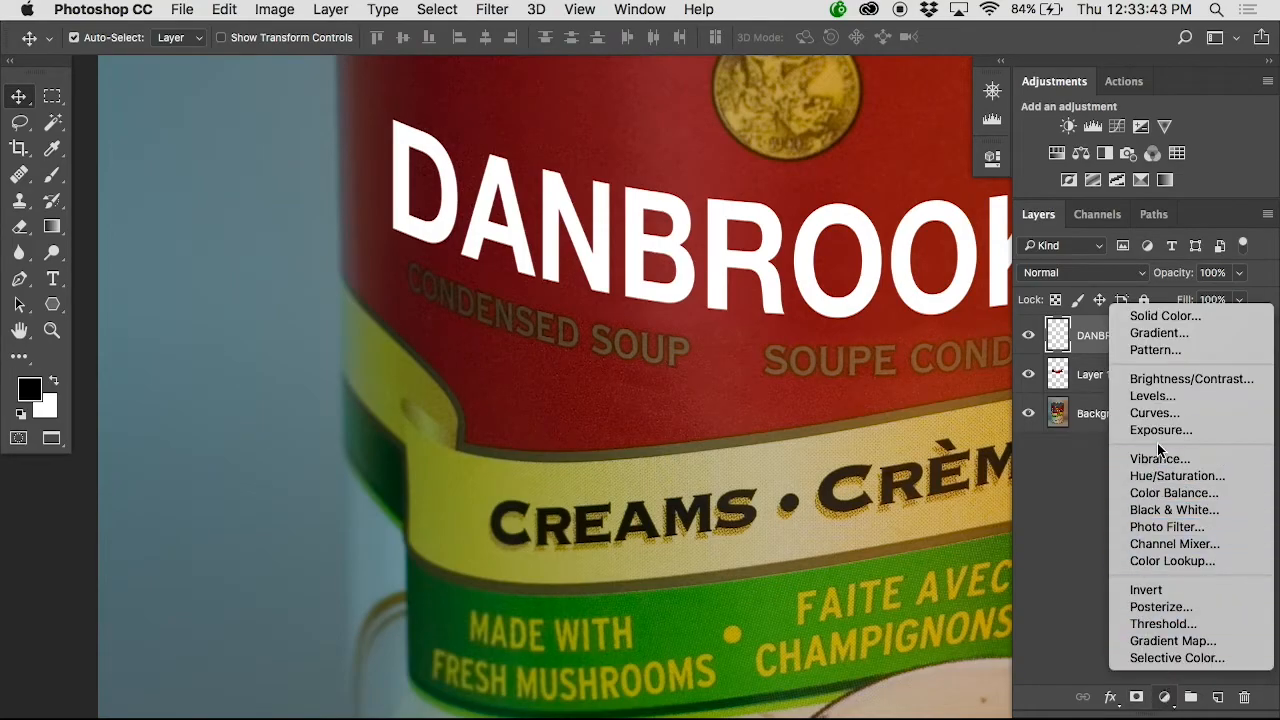
left_click(1174, 400)
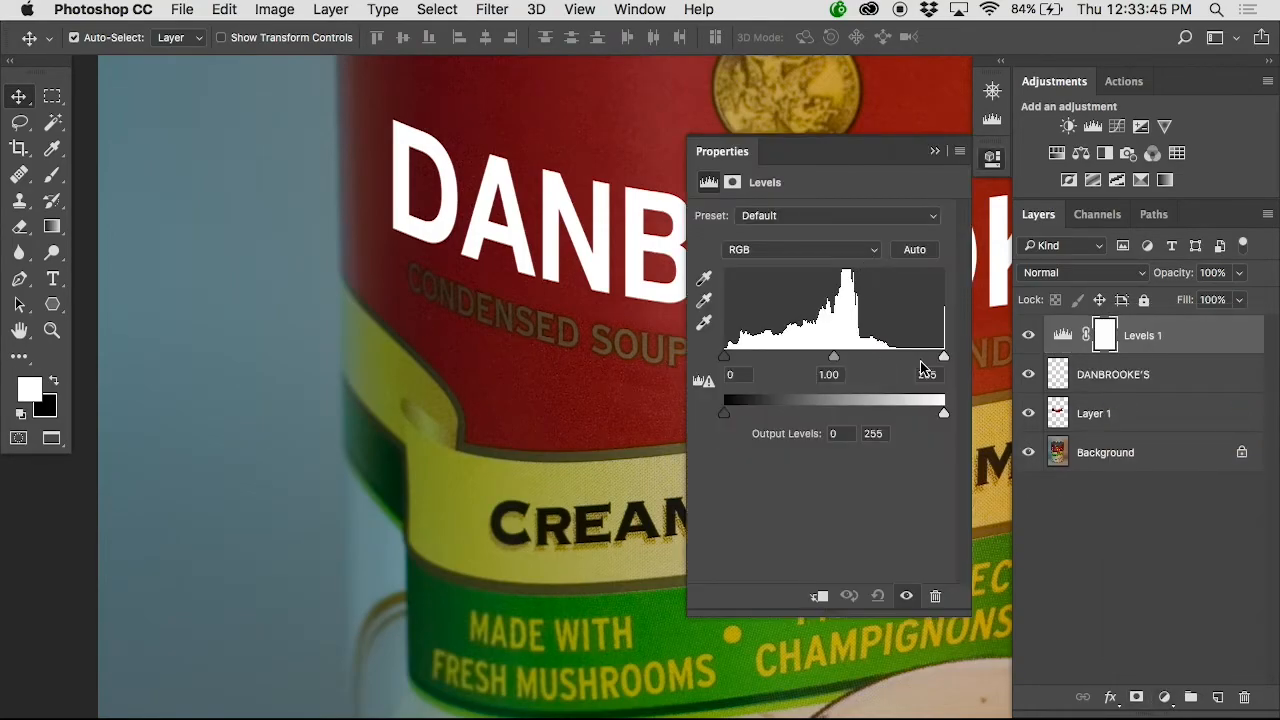
left_click_drag(939, 407, 819, 408)
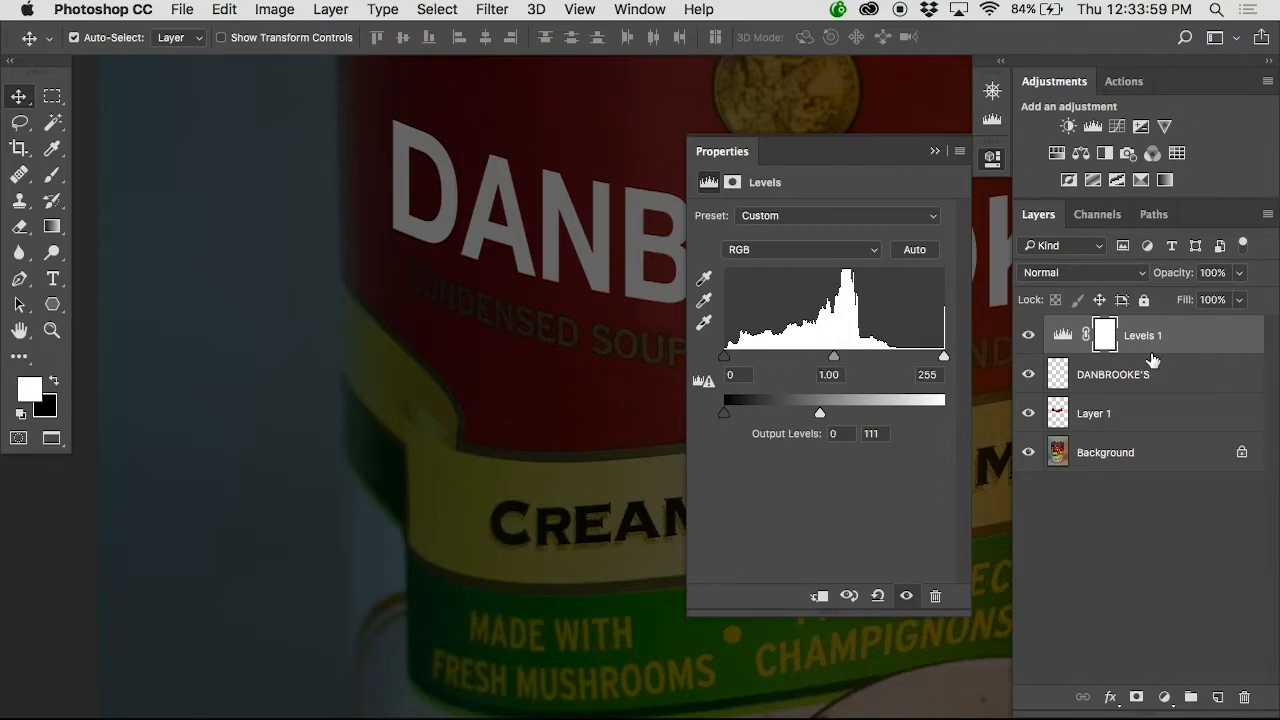
left_click(819, 596)
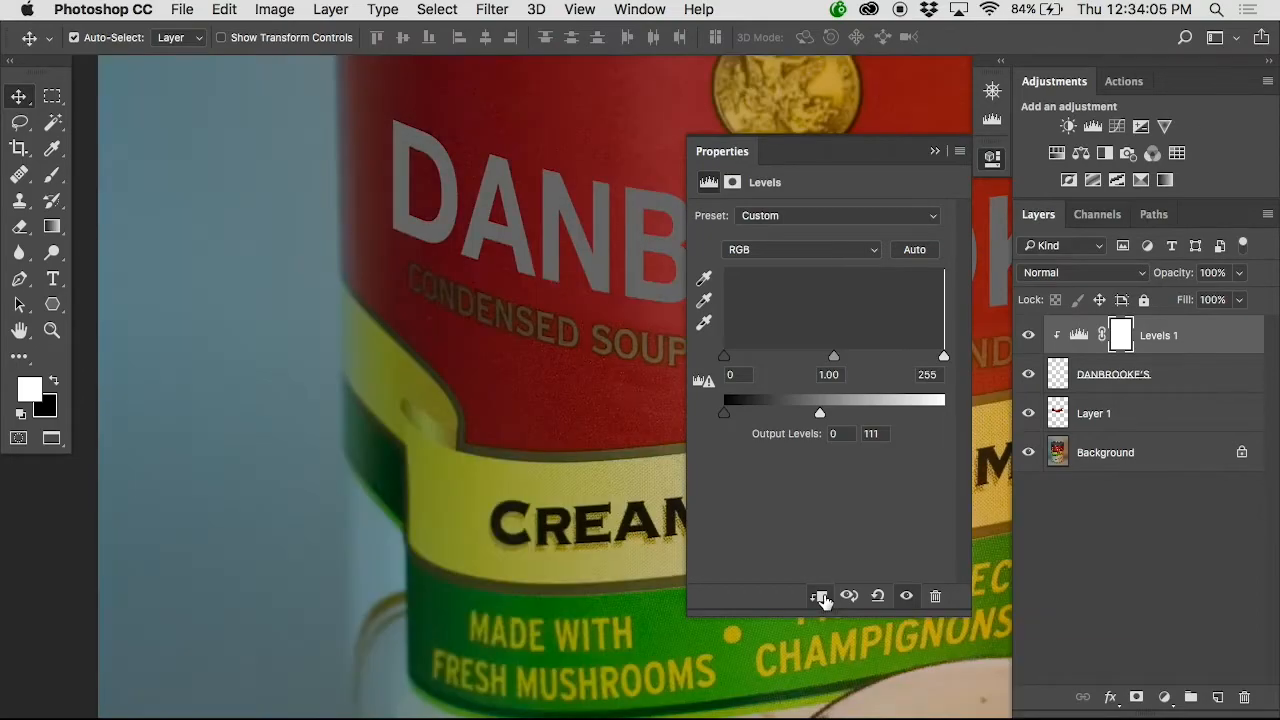
Step: Reopen the Levels 1 settings and set the RGB output white level to 144
left_click(550, 345, "alt+super")
left_click(550, 345, "alt+super")
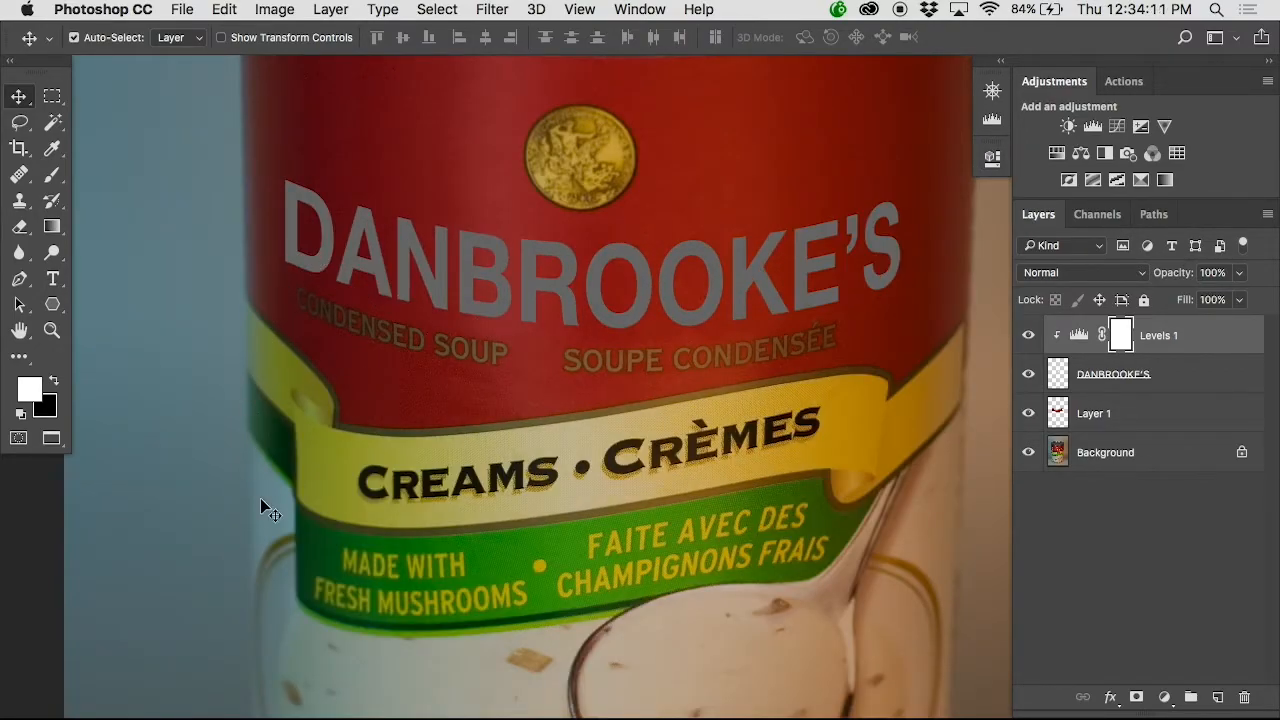
left_click(1079, 335)
left_click_drag(944, 412, 847, 411)
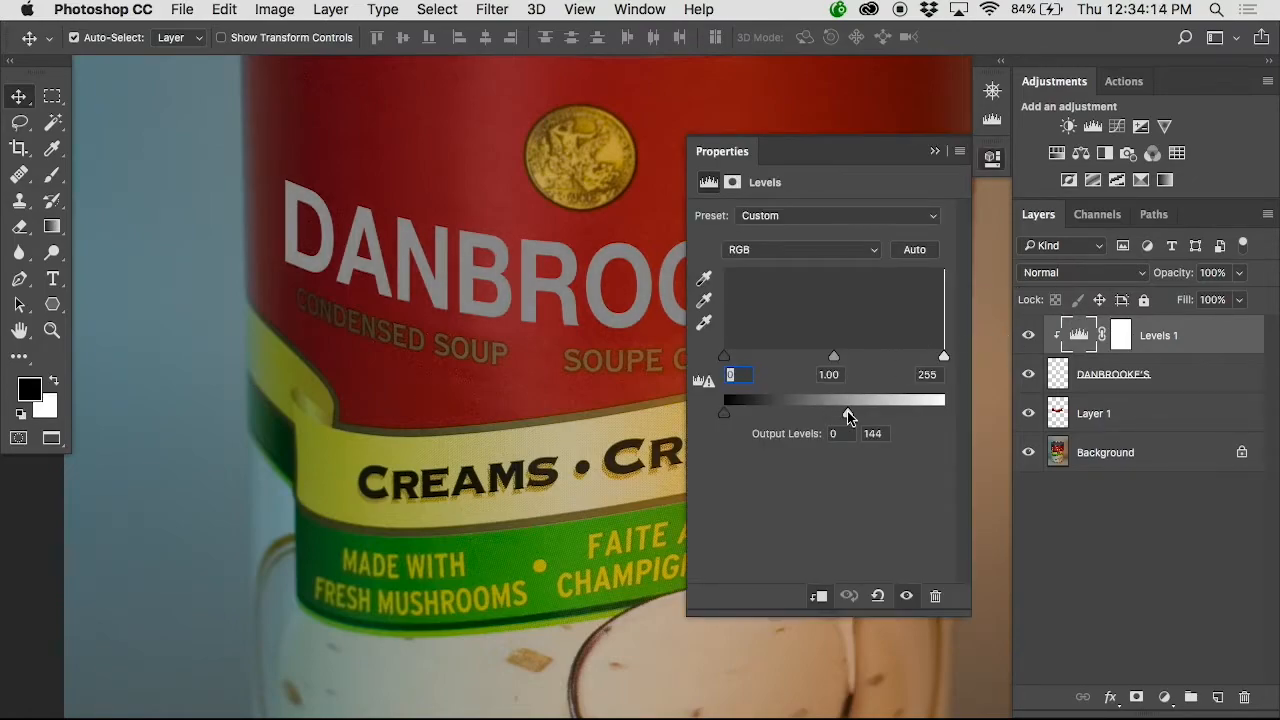
Step: Lower the Red channel's output white level to 214 in Levels 1 to tint the lettering cyan
left_click(873, 251)
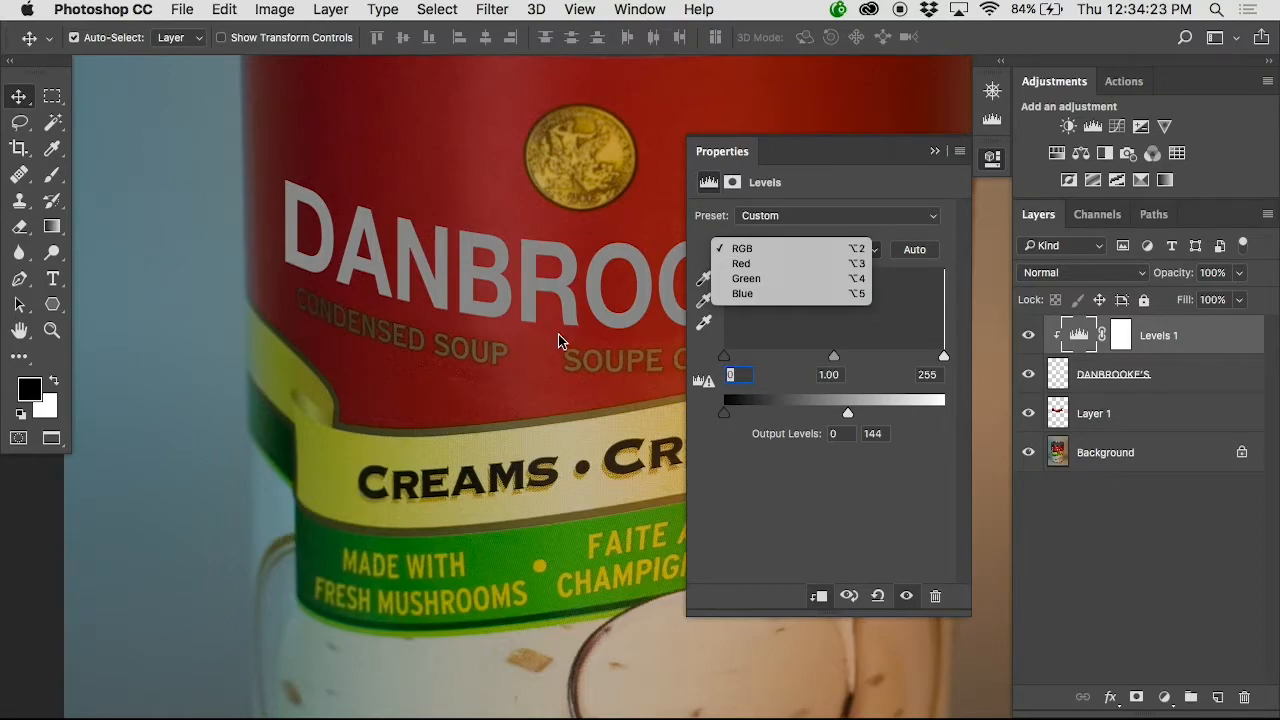
left_click(748, 264)
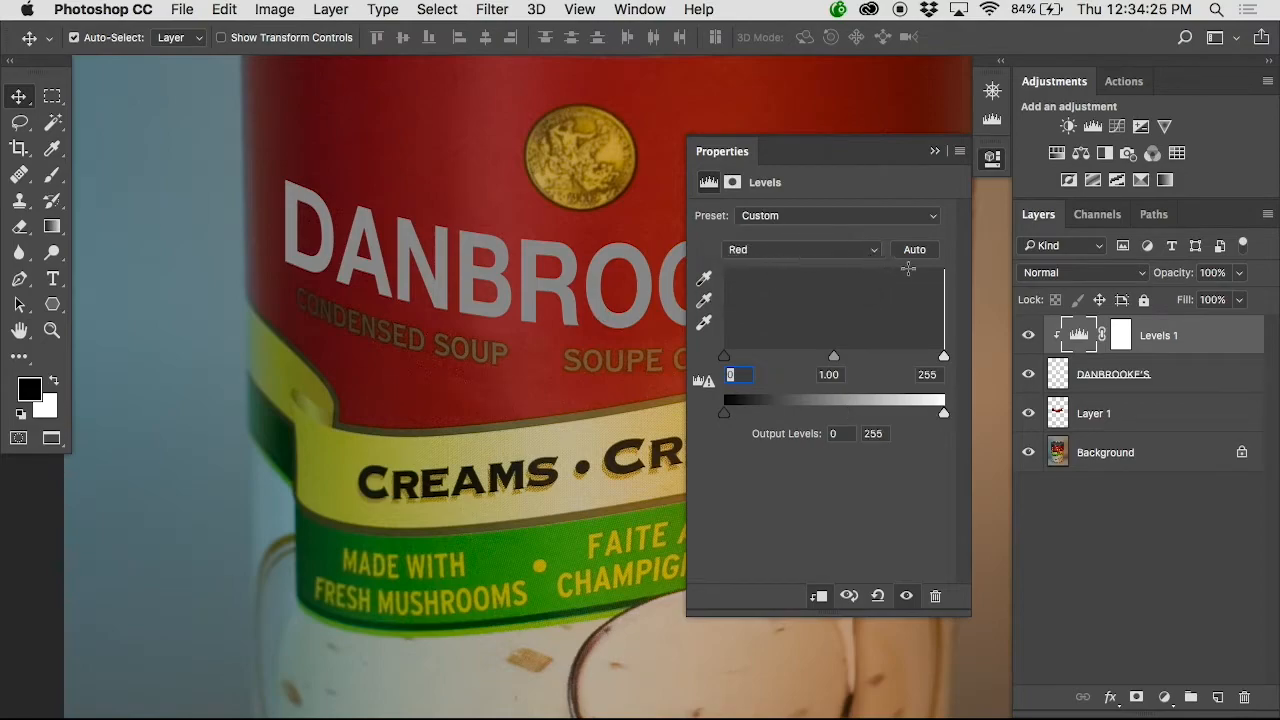
left_click_drag(944, 410, 909, 424)
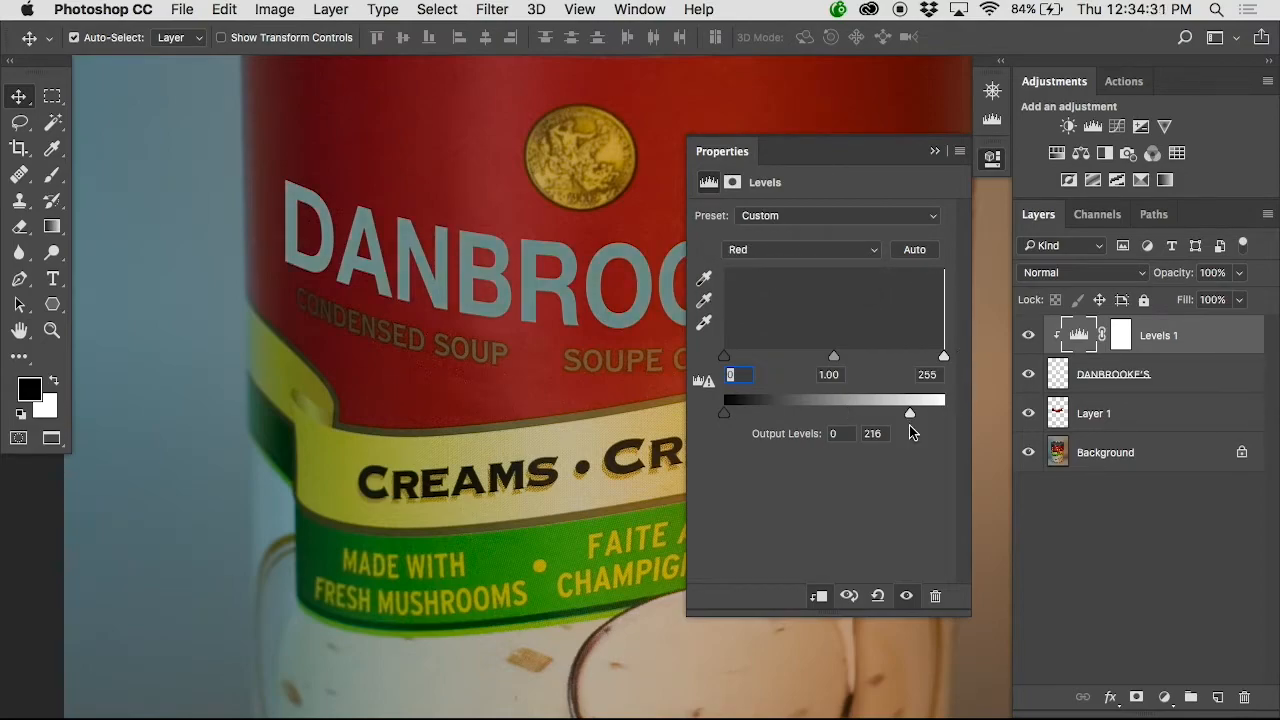
left_click_drag(908, 425, 907, 425)
Step: Raise the RGB output white level of Levels 1 to maximum and set the Red channel's output white to 192
left_click(862, 249)
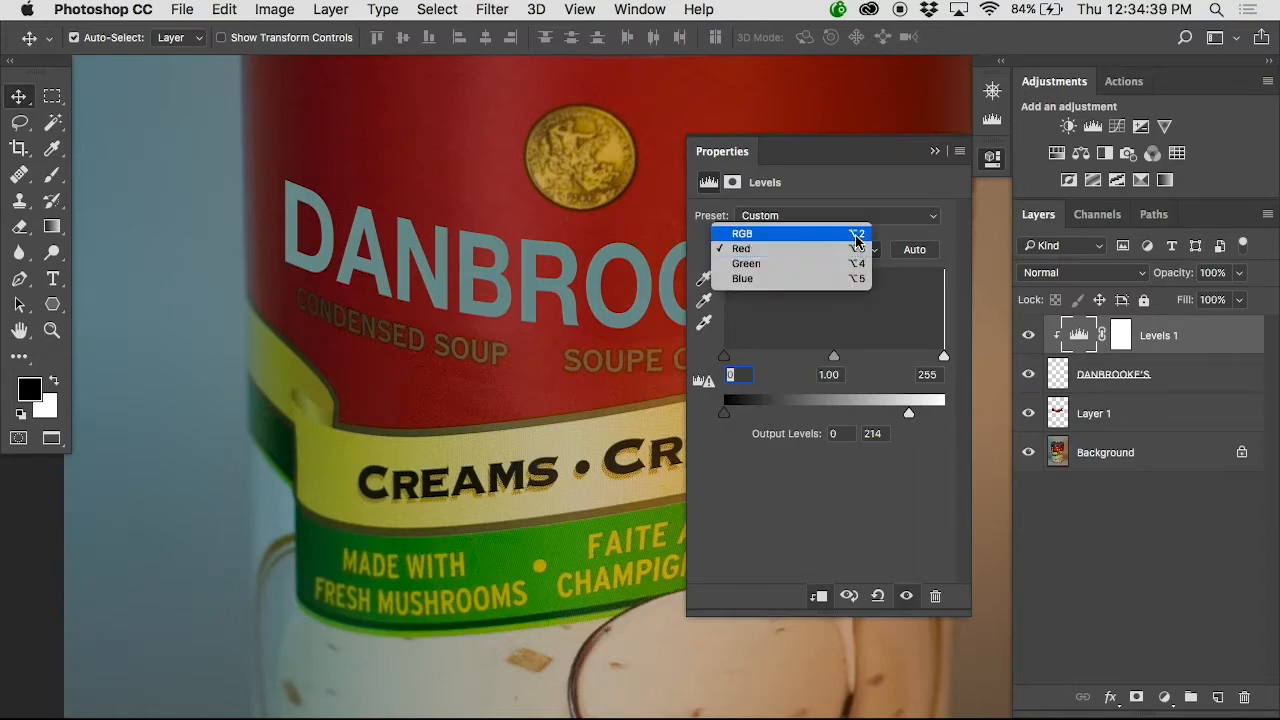
left_click(855, 240)
left_click_drag(908, 412, 995, 403)
left_click(830, 249)
left_click(830, 263)
mouse_move(908, 411)
left_mouse_down()
mouse_move(834, 415)
mouse_move(888, 409)
left_mouse_up()
Step: Set the RGB output white level of Levels 1 to 139 and raise the Red channel's output white slightly
left_click(865, 250)
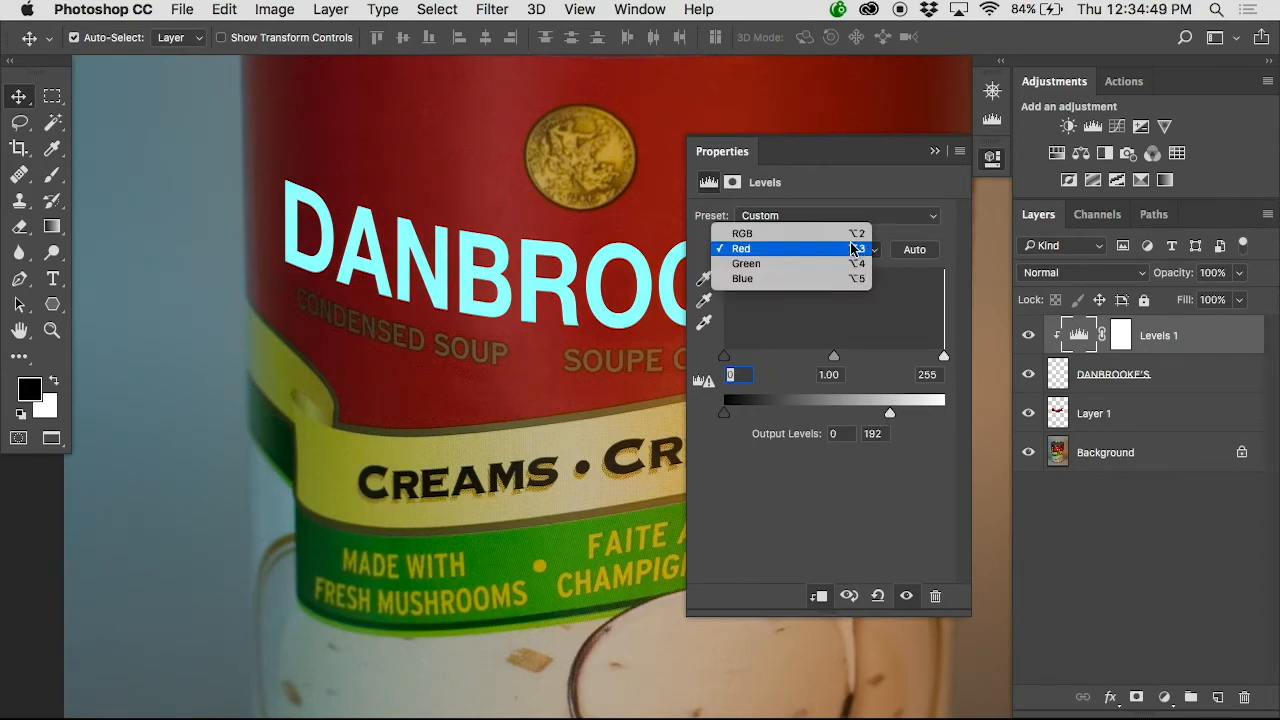
left_click(858, 234)
left_click_drag(941, 407, 842, 413)
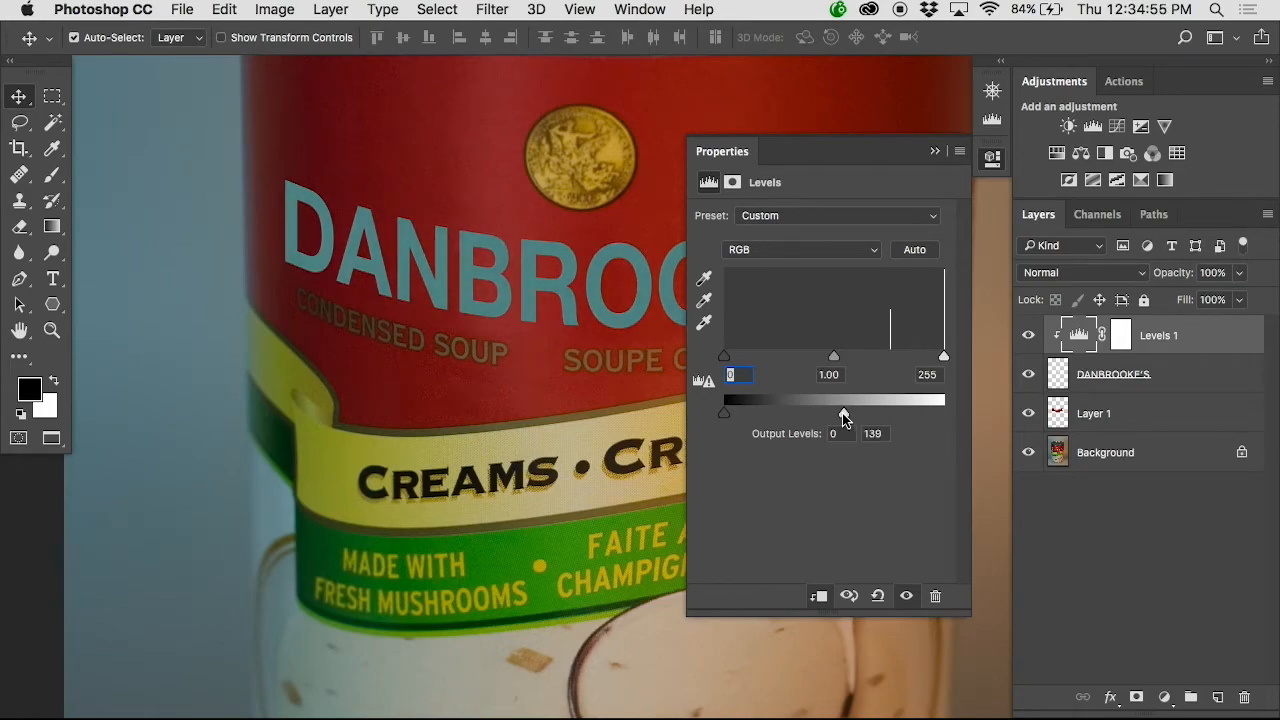
left_click(852, 256)
left_click(853, 263)
left_click_drag(896, 410, 906, 410)
Step: Activate the Brush tool at 1300 px and target the Levels 1 layer mask for painting
key("super+0")
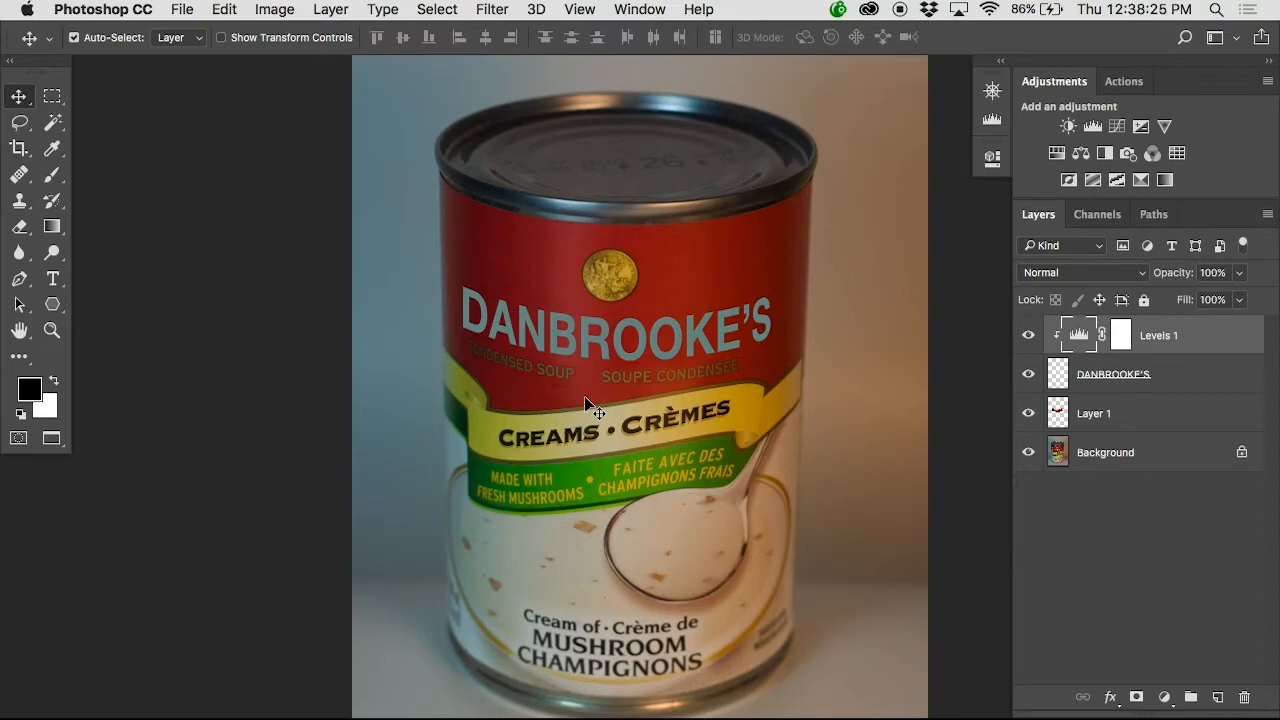
key("b")
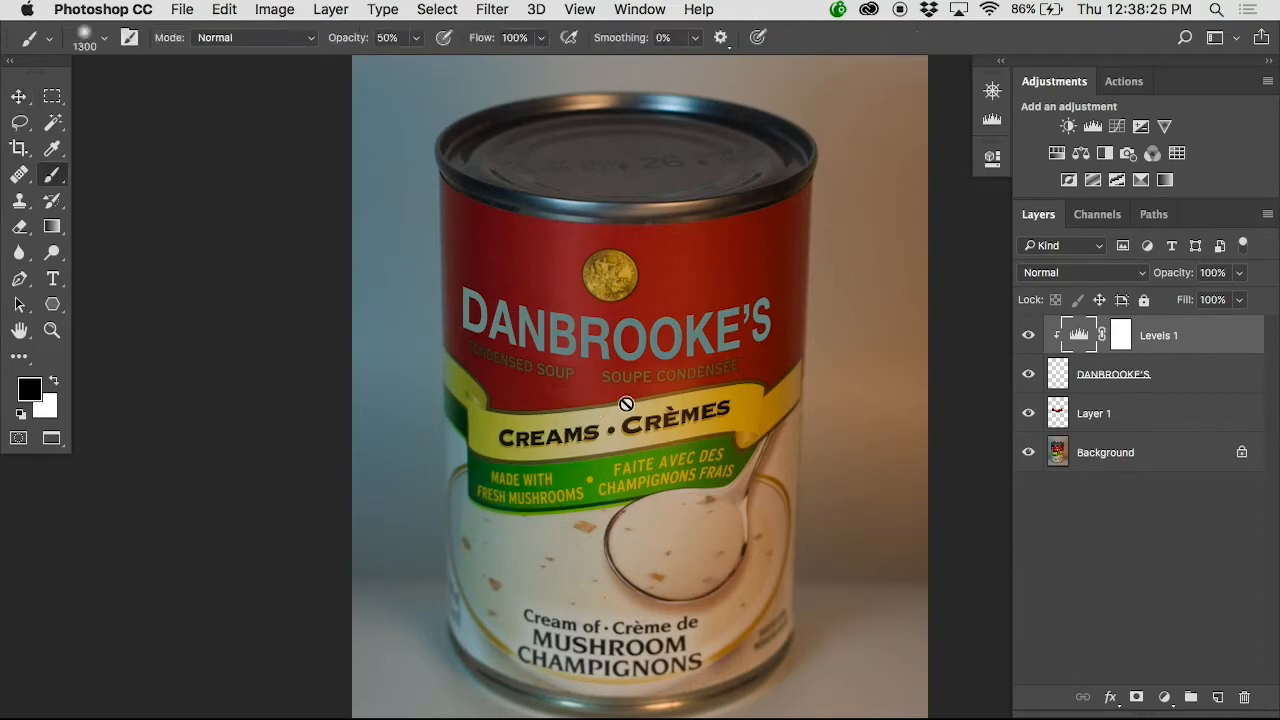
left_click(1121, 339)
key("x")
key("bracketright")
key("bracketright")
key("bracketright")
key("bracketleft")
key("bracketleft")
key("bracketleft")
Step: Try a black dab over OOKE'S on the Levels 1 mask using a 1300 px brush at 100% hardness, and undo it
right_click(741, 298)
left_click_drag(814, 198, 1118, 184)
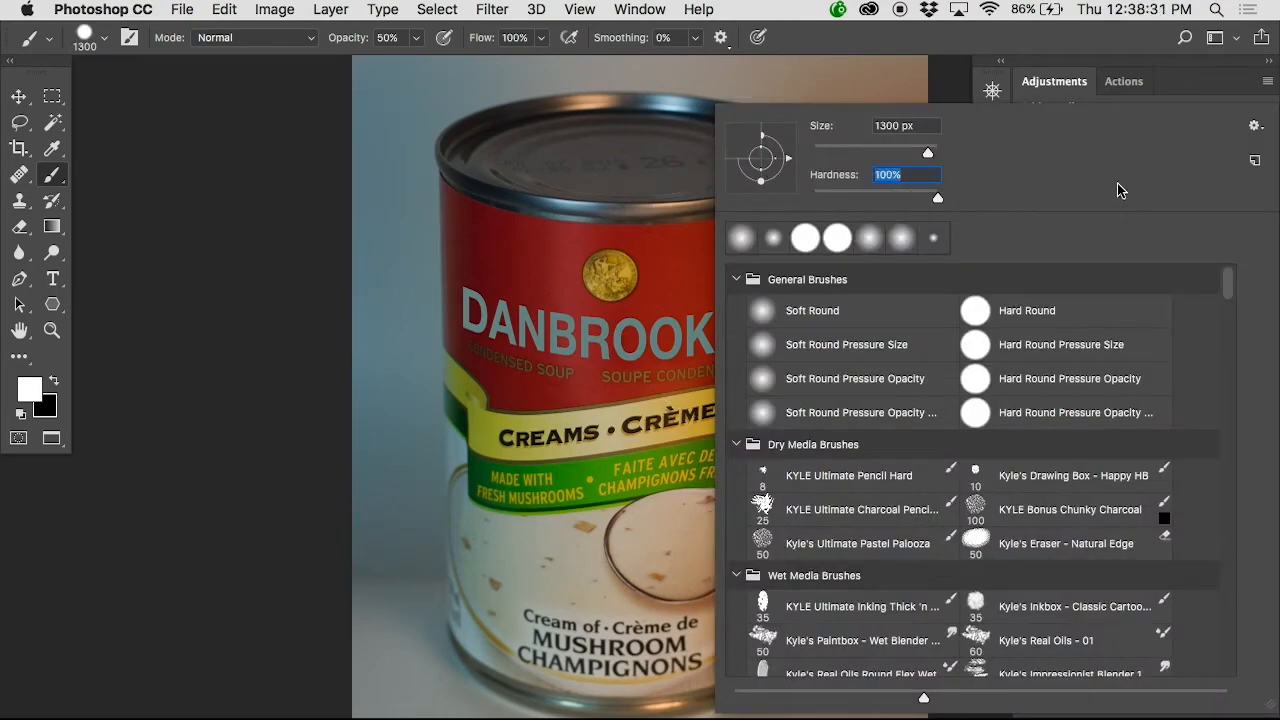
key("Return")
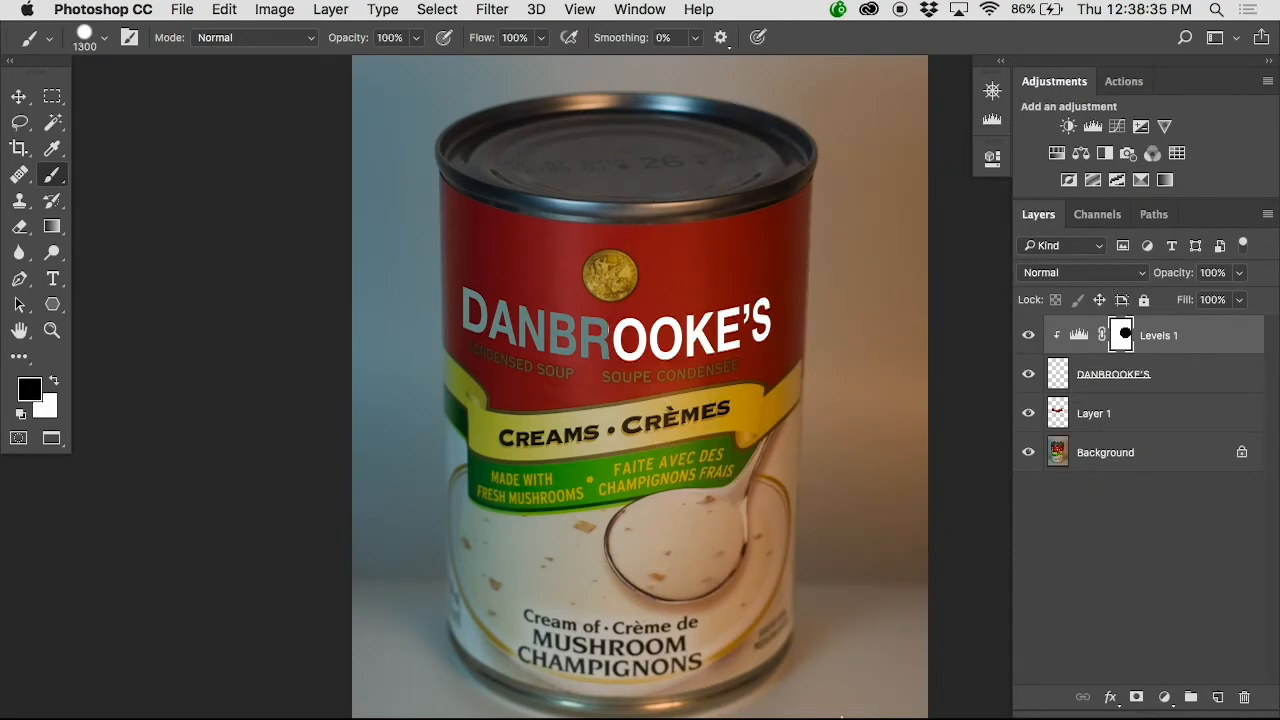
mouse_move(841, 700)
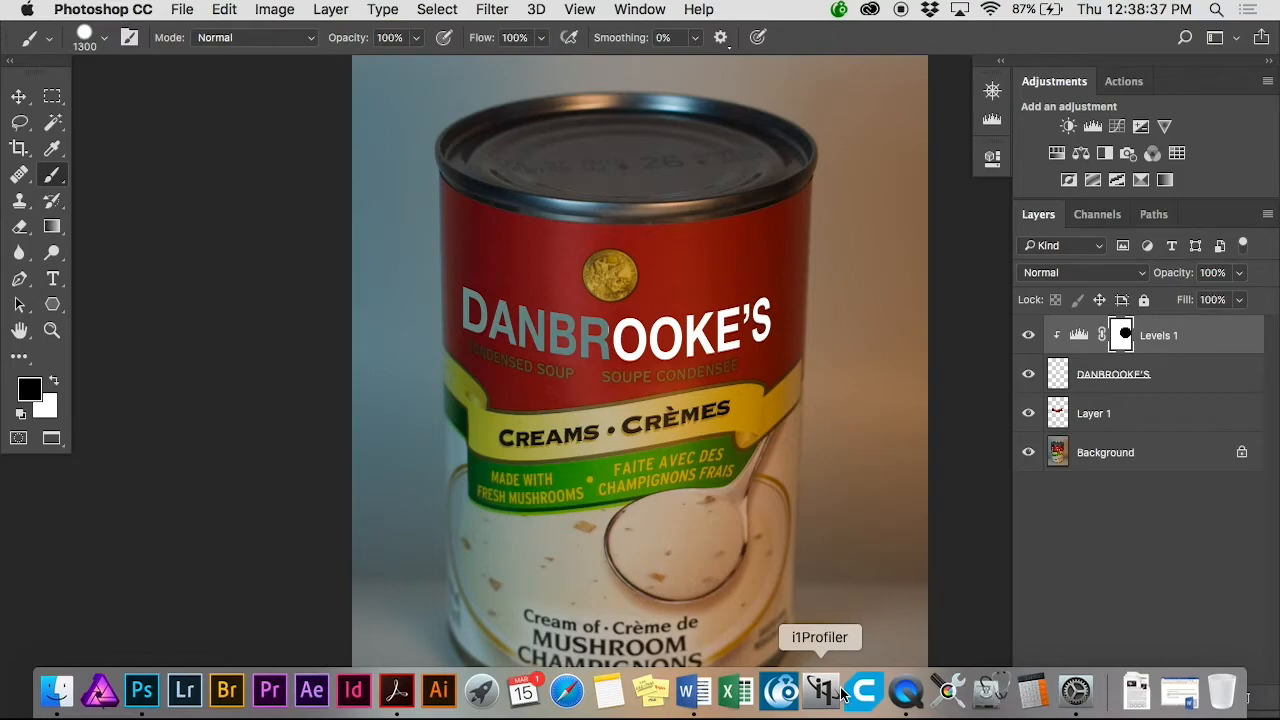
key("super+z")
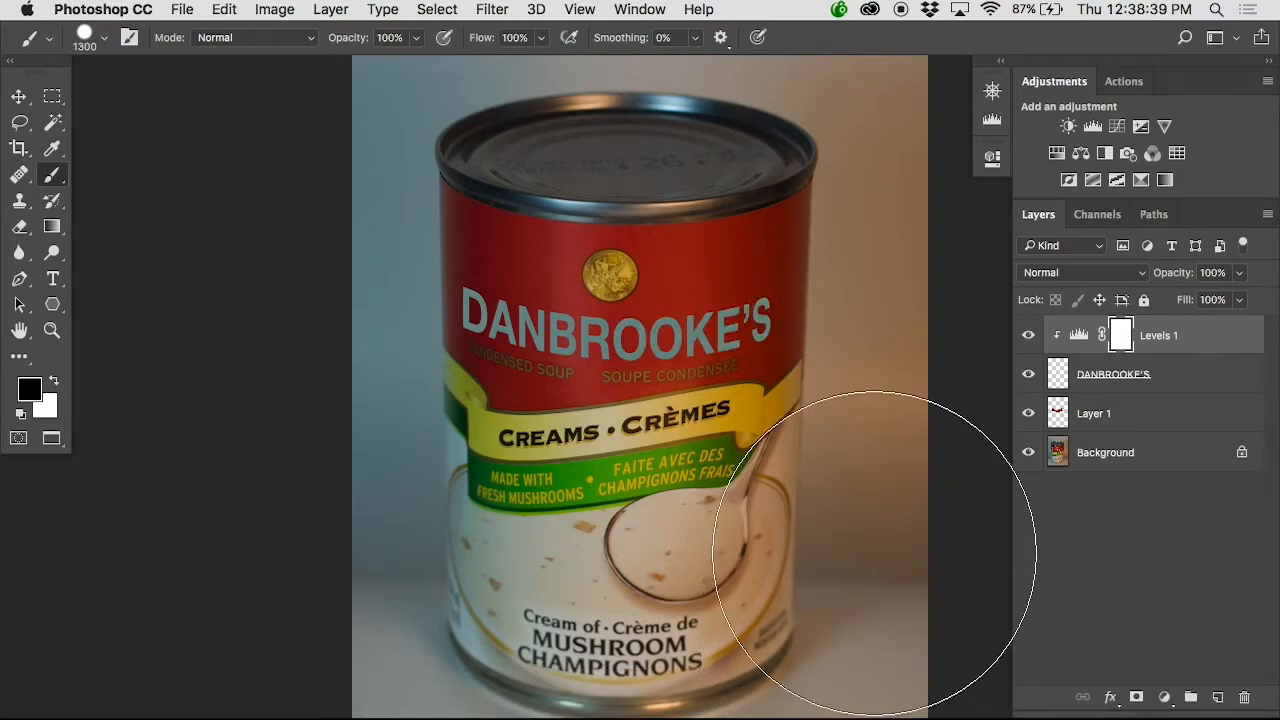
Step: Soften the mask brush to minimum hardness and enlarge it to 2000 px
right_click(757, 430)
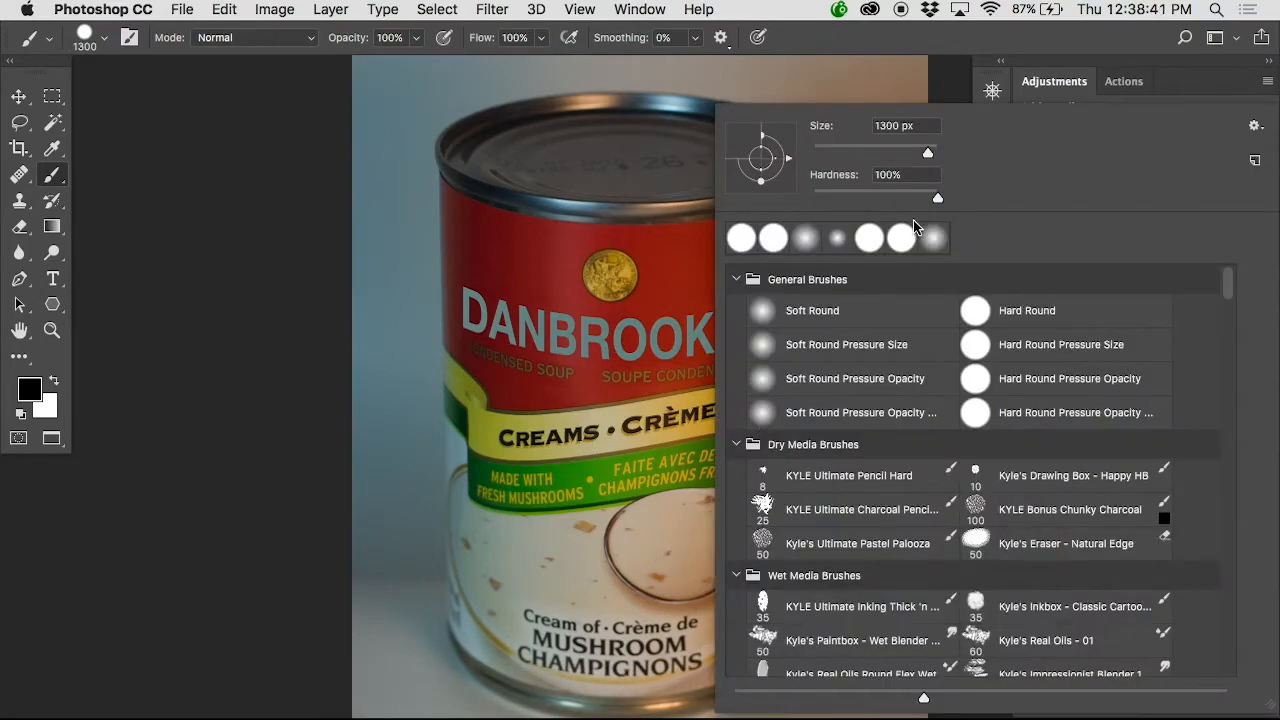
left_click_drag(933, 197, 775, 193)
key("Return")
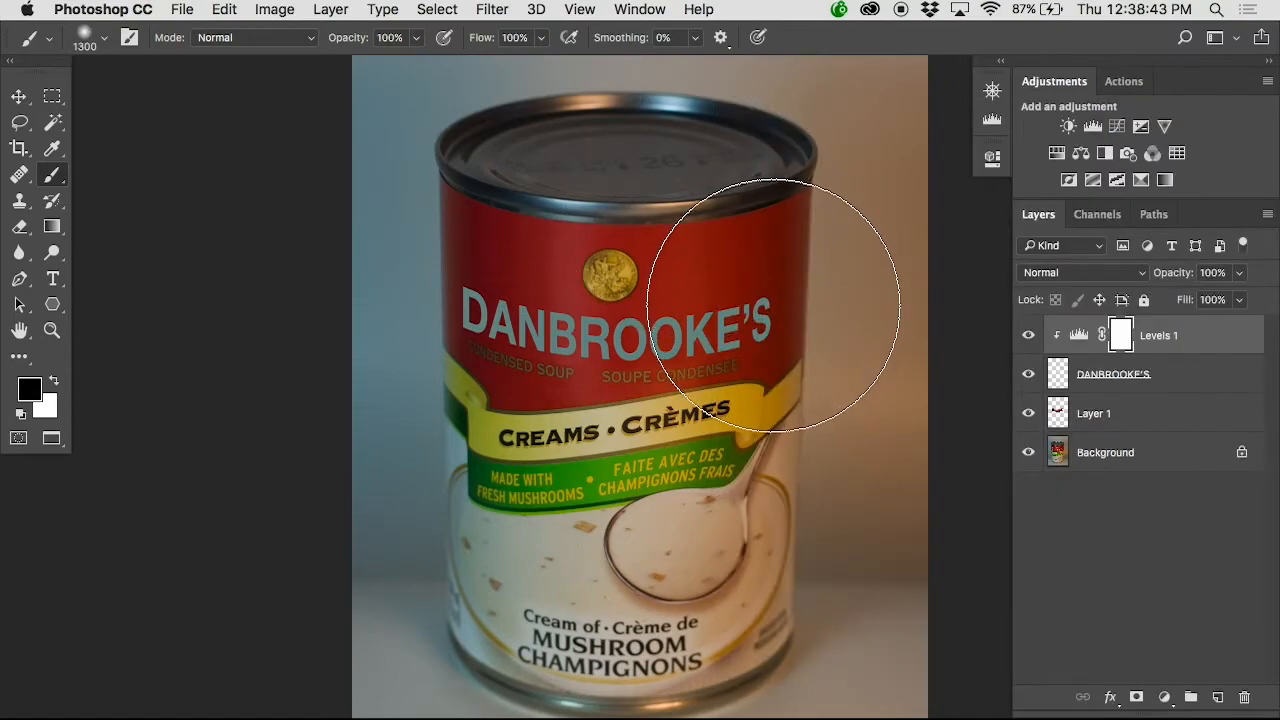
key("bracketright")
key("bracketright")
key("bracketright")
key("bracketright")
key("bracketright")
key("bracketright")
key("bracketright")
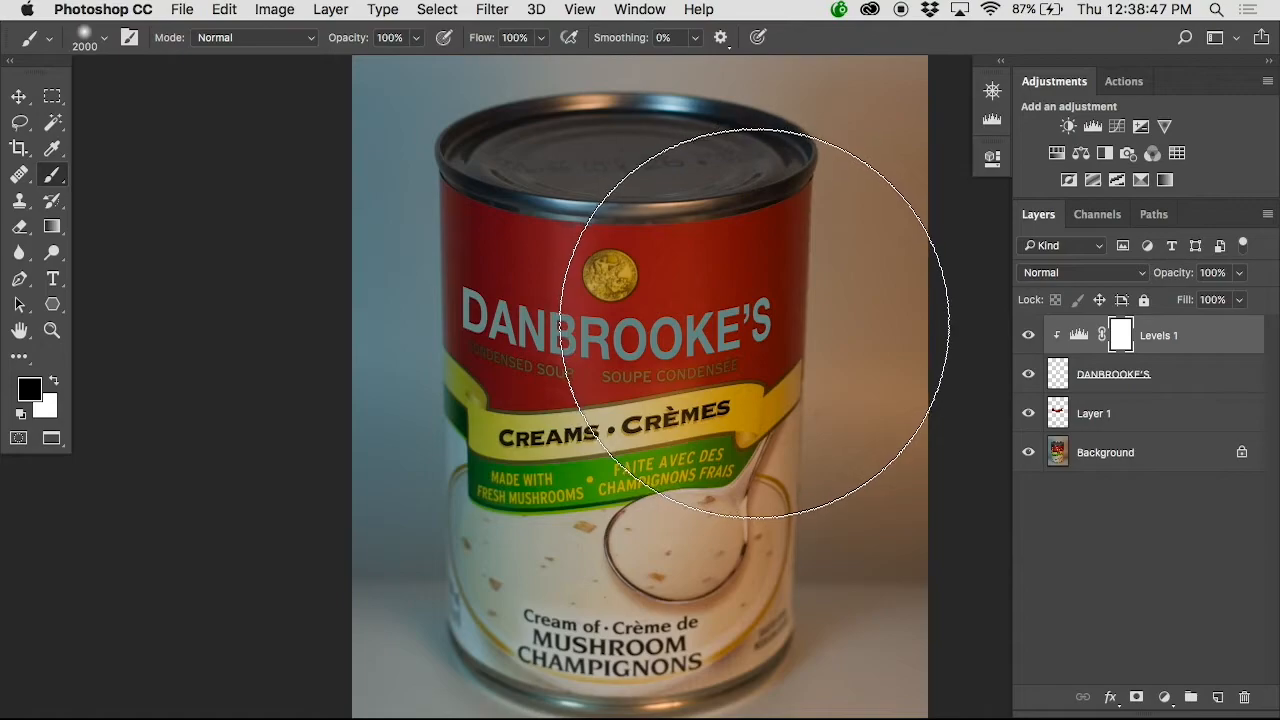
Step: Try a soft black dab at 100% opacity over the lettering's right end on the mask, compare before and after, and undo it
left_click(754, 323)
key("super+z")
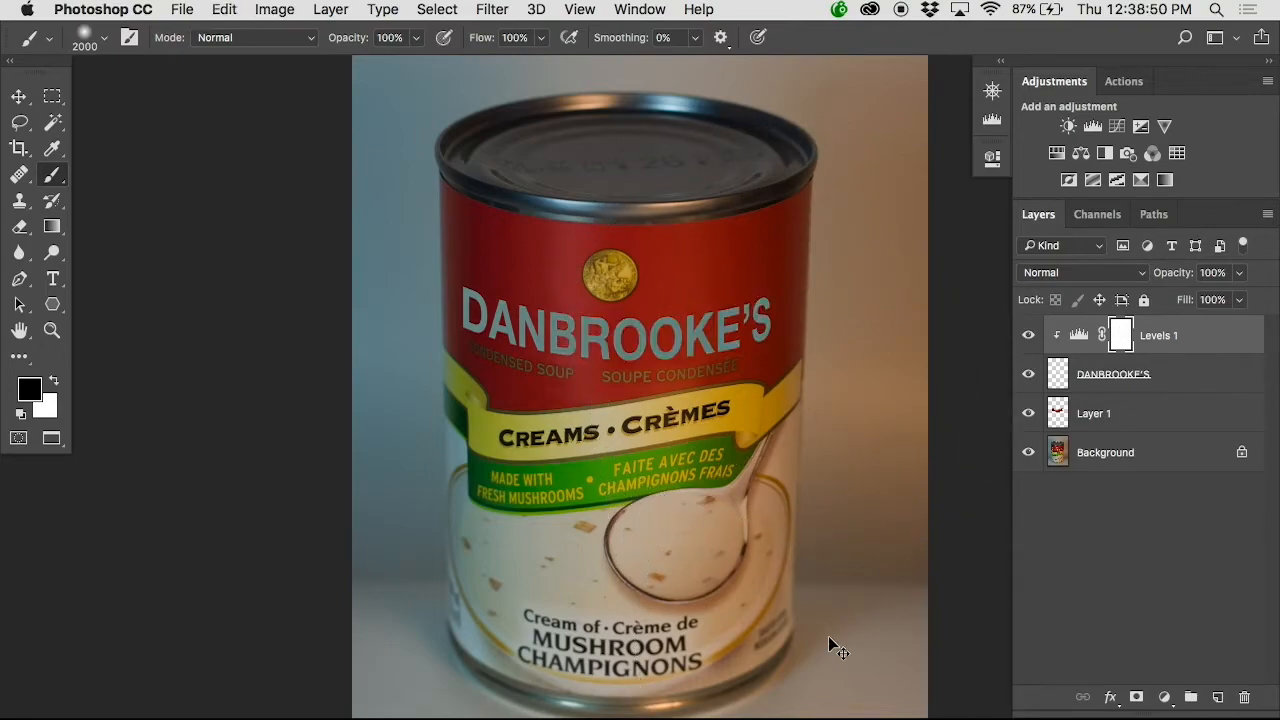
key("super+z")
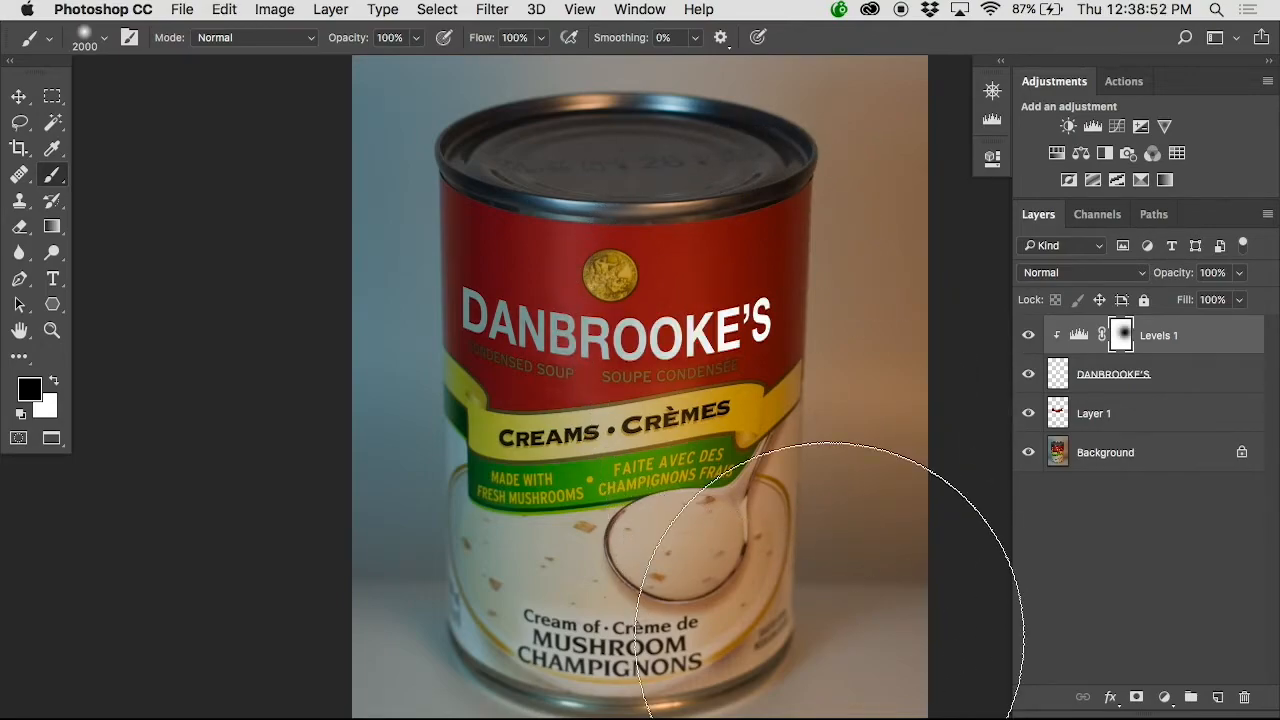
left_click_drag(830, 634, 801, 476)
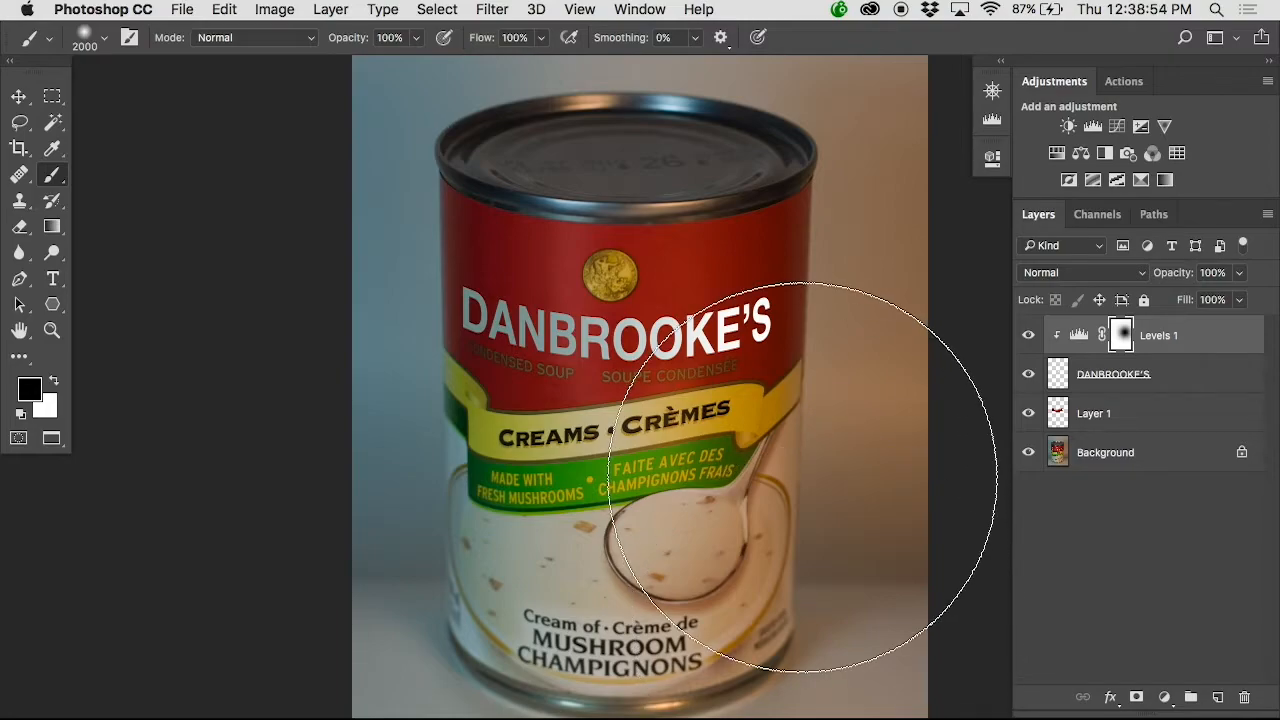
key("super+z")
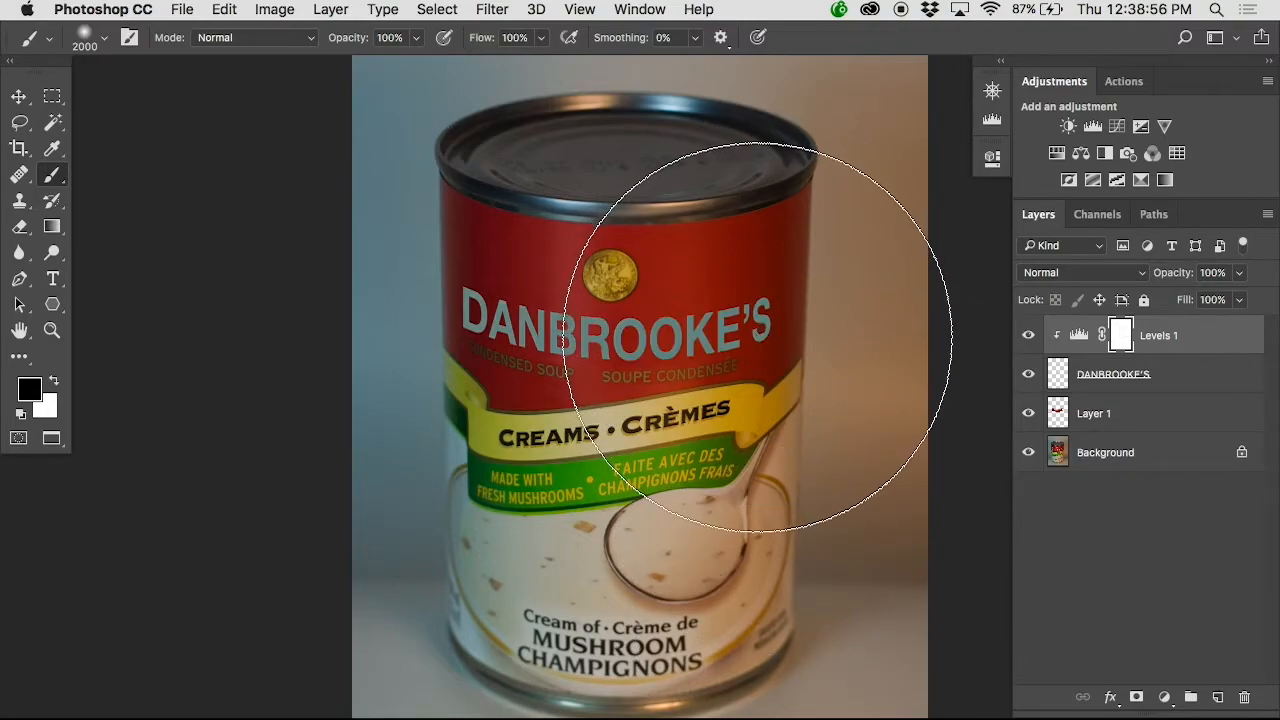
Step: Set the brush opacity to 30% and build up repeated black dabs over KE'S on the Levels 1 mask
key("3")
left_click(742, 340)
left_click(742, 341)
left_click(742, 340)
left_click(740, 340)
left_click(740, 340)
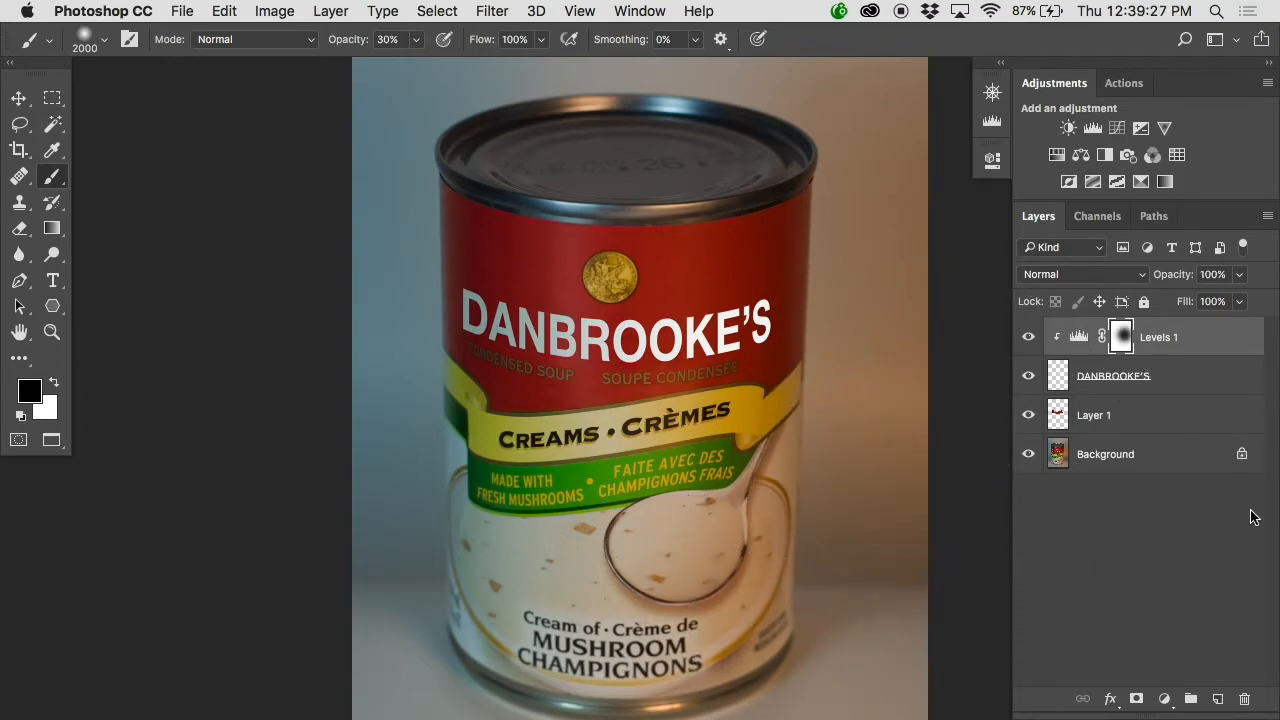
Step: Add a second Levels adjustment layer above Levels 1 and clip it to the DANBROOKE'S lettering
left_click(1163, 699)
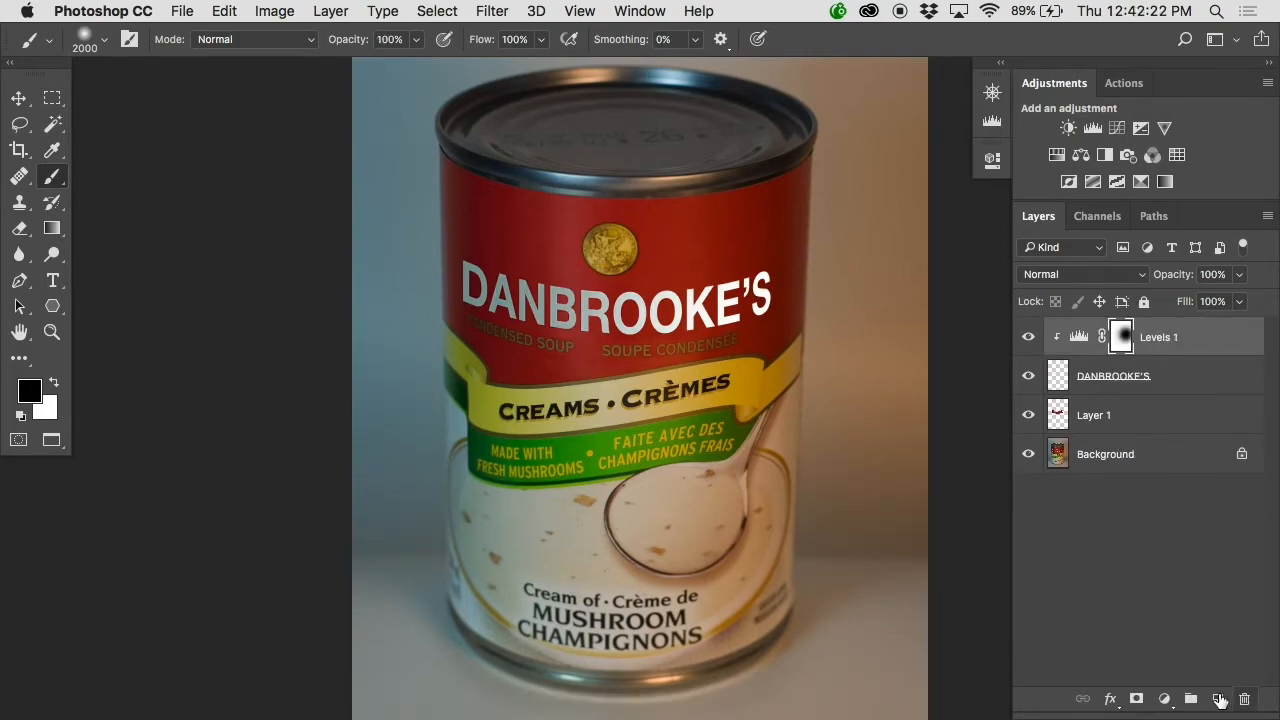
left_click(1163, 699)
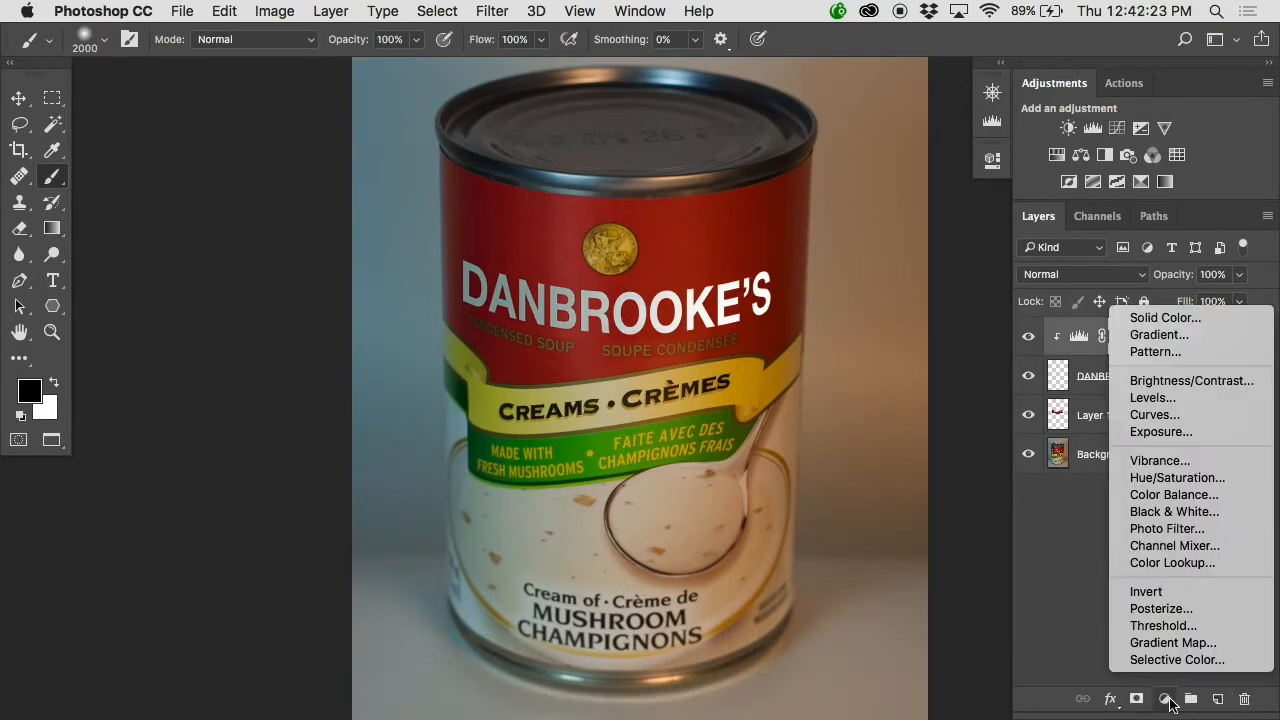
left_click(1160, 397)
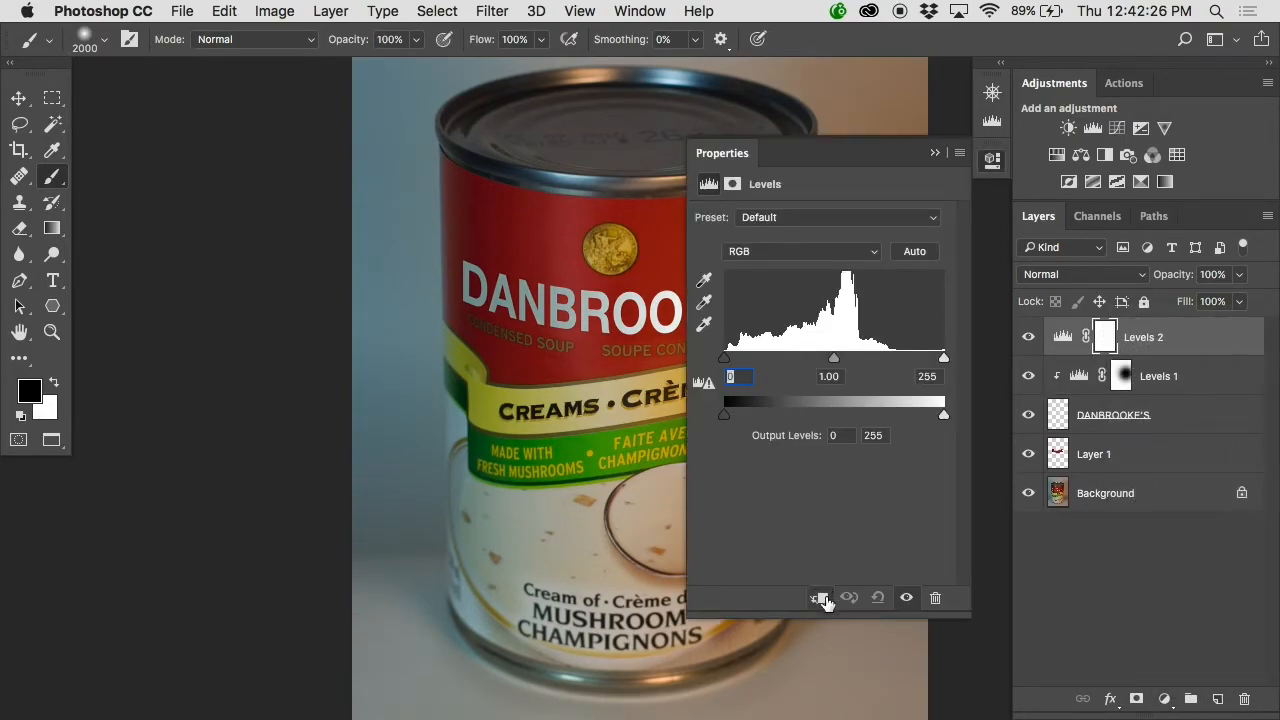
left_click(818, 597)
scroll(552, 398, "right", 5)
scroll(552, 398, "down", 2)
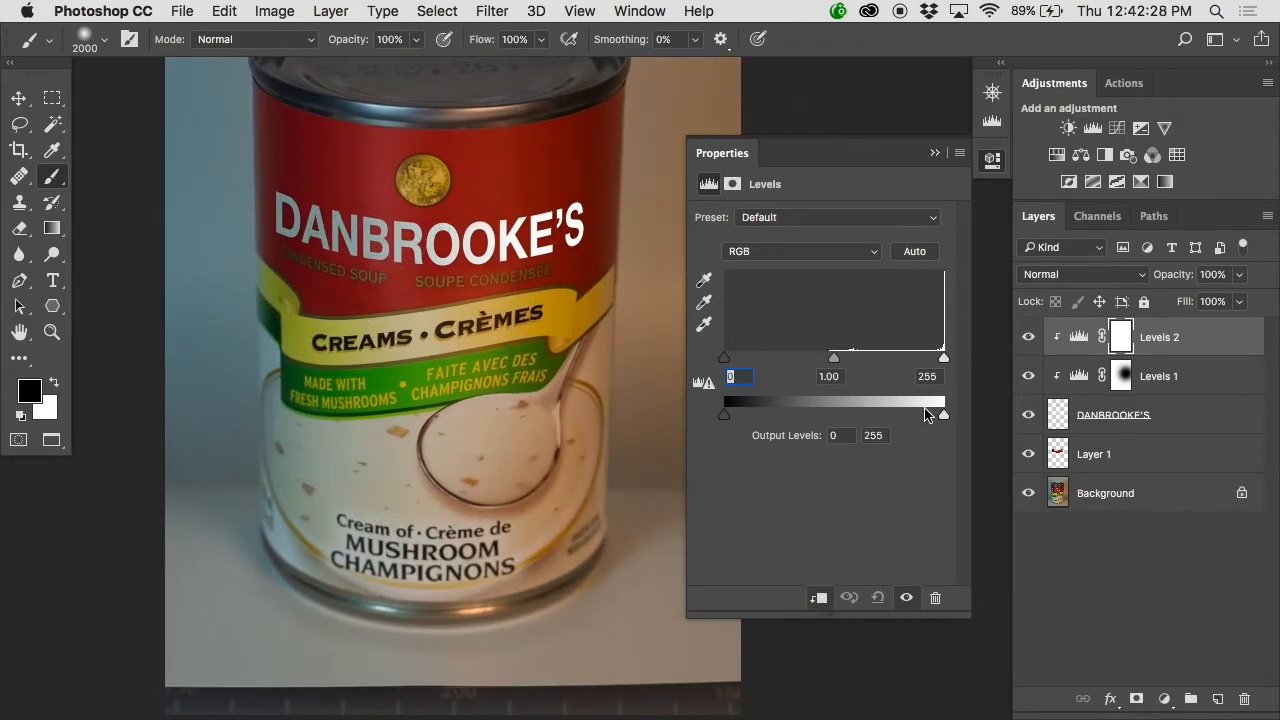
Step: Darken the Levels 2 adjustment by setting the RGB white output level to 174 and the Blue white output level to 190
left_click_drag(942, 421, 874, 425)
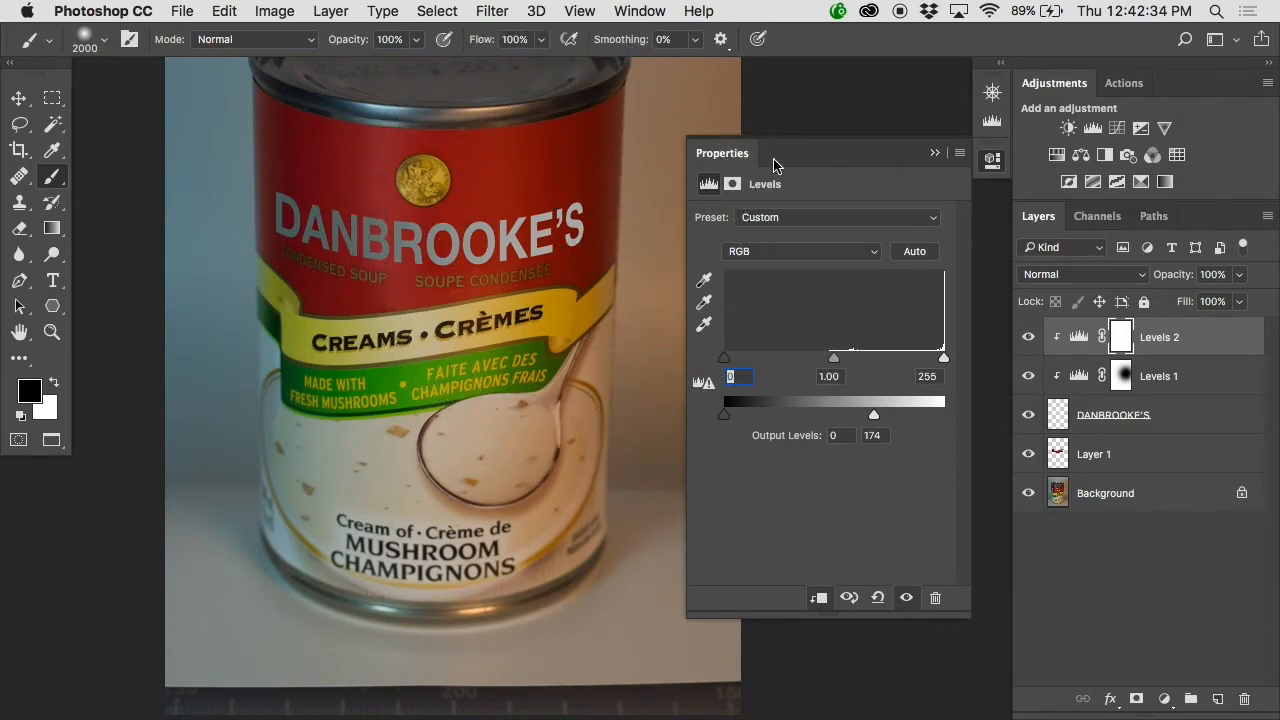
left_click(844, 247)
left_click(824, 295)
left_click_drag(943, 412, 886, 421)
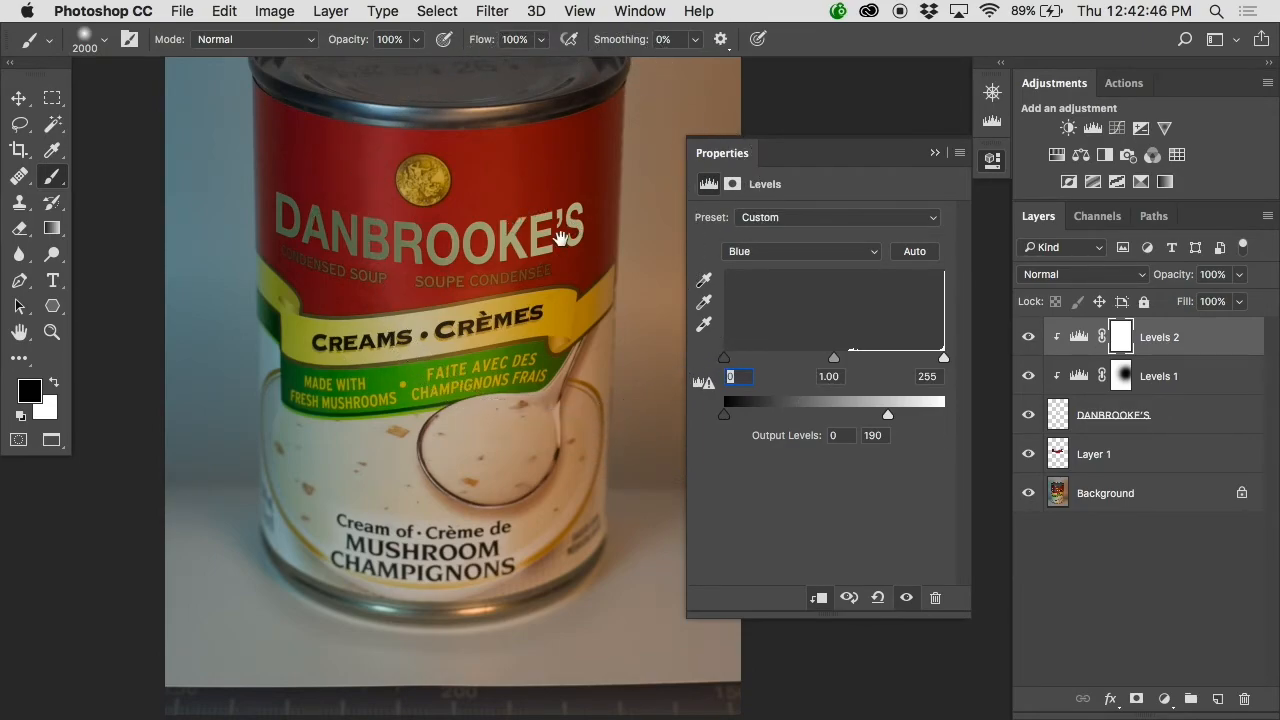
Step: Lower the Green channel's white output level slightly in the Levels 2 adjustment, judging the color on the lettering's KE'S end
left_click(580, 221, "super")
left_click(580, 221, "super")
left_click(580, 221, "super")
left_click_drag(583, 283, 367, 346)
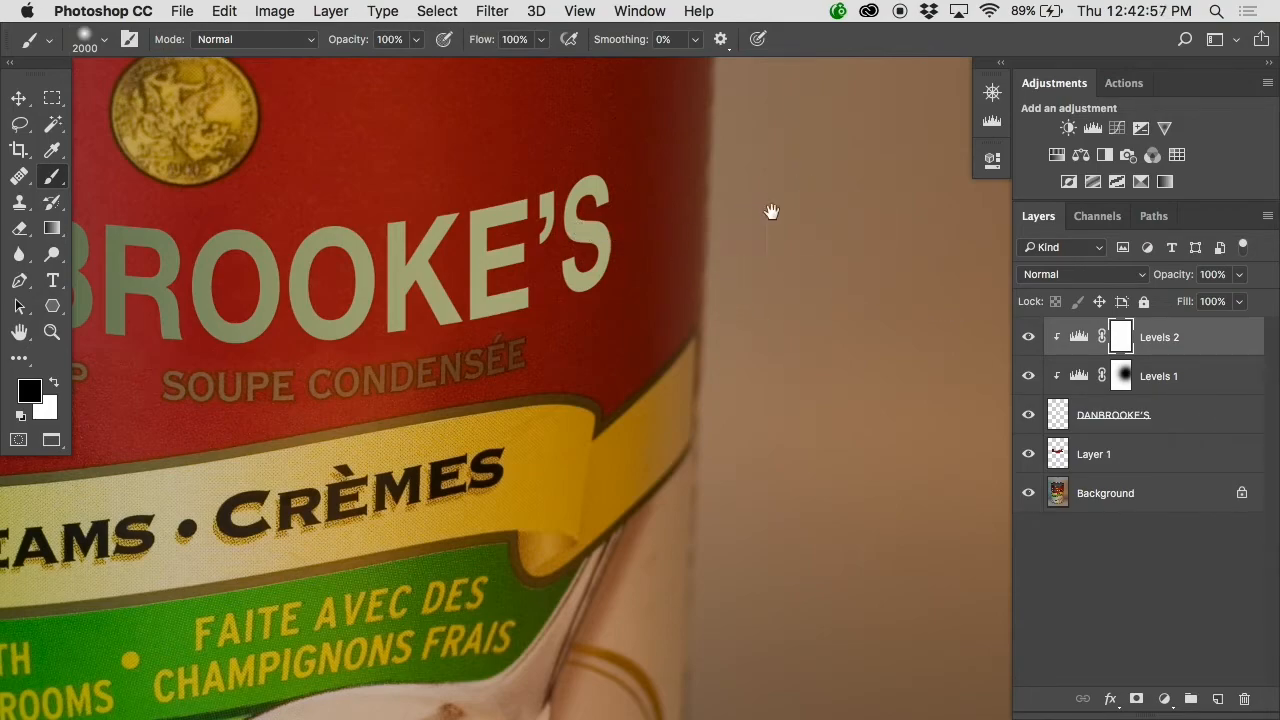
double_click(1078, 341)
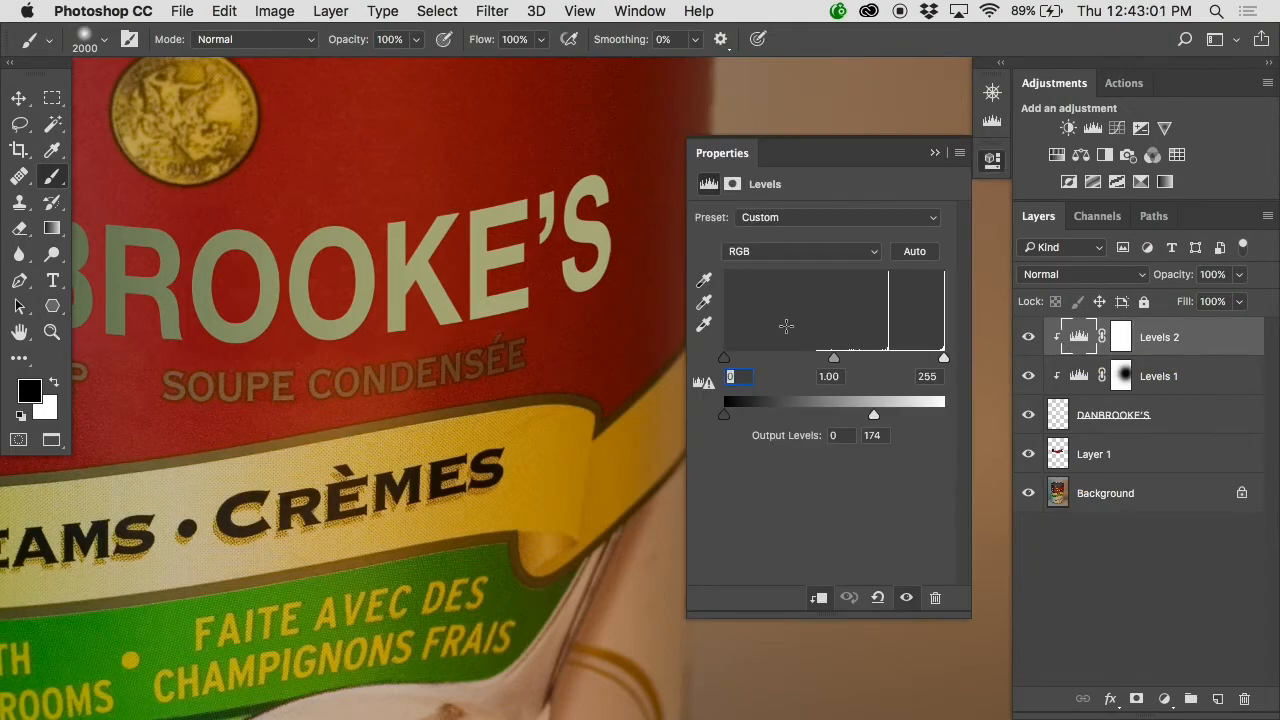
scroll(586, 291, "right", 5)
left_click(790, 252)
left_click(798, 281)
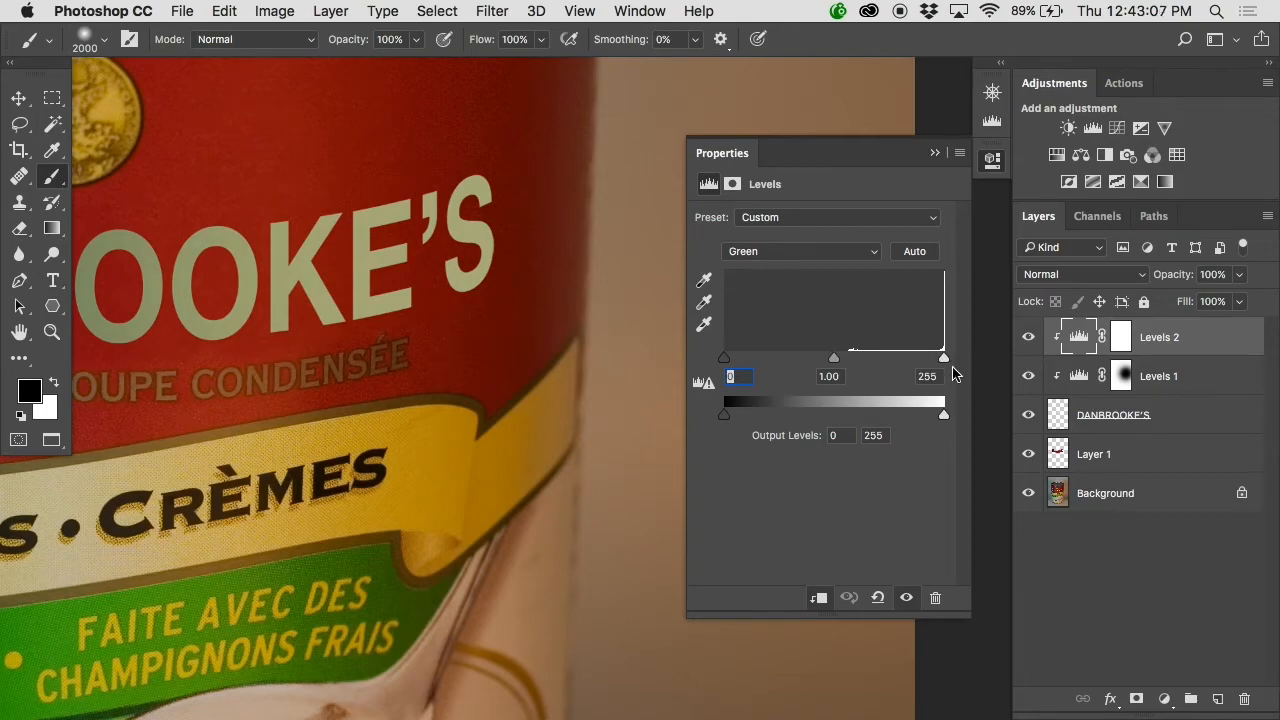
left_click_drag(944, 422, 918, 420)
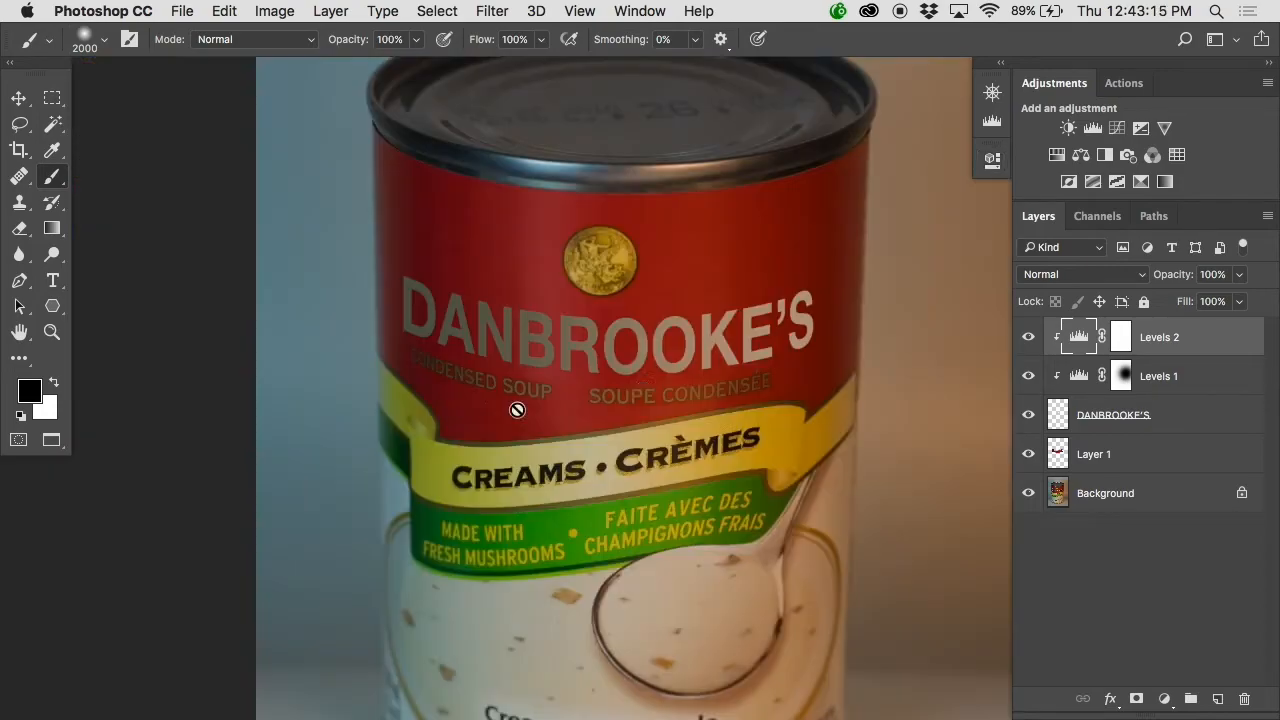
Step: Paint one large soft black dab at 100% opacity over the D of DANBROOKE'S on the Levels 2 mask
scroll(657, 383, "right", 3)
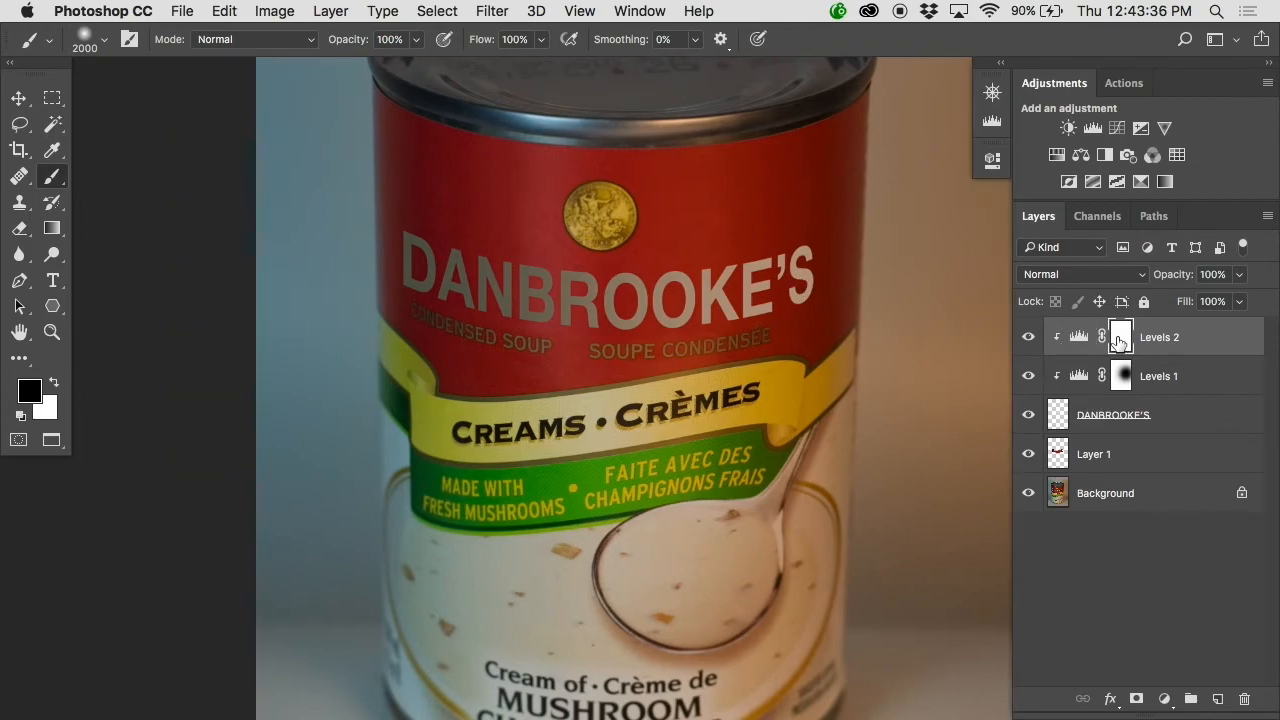
left_click(1120, 340)
left_click(426, 284)
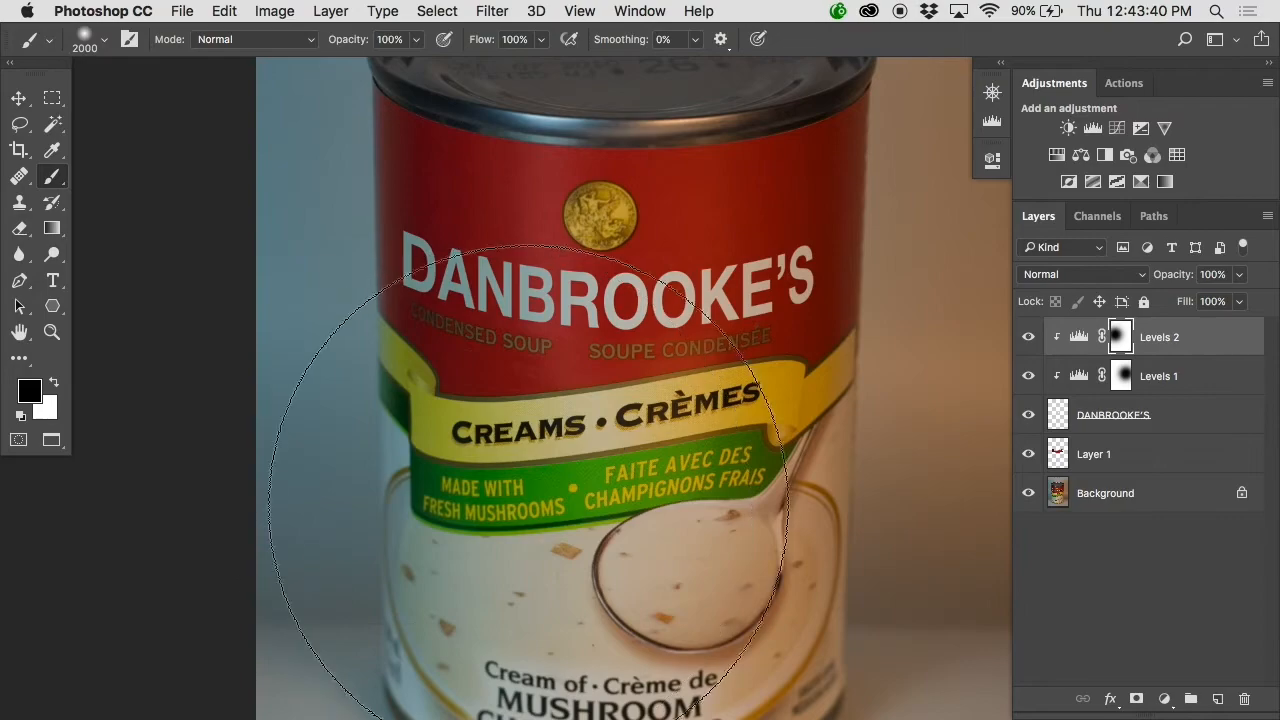
Step: Compare the original and retouched can at reduced zoom by isolating individual layers and restoring the full layer stack
key("super+minus")
mouse_move(1035, 375)
left_mouse_down()
mouse_move(1034, 350)
mouse_move(1031, 372)
left_mouse_up()
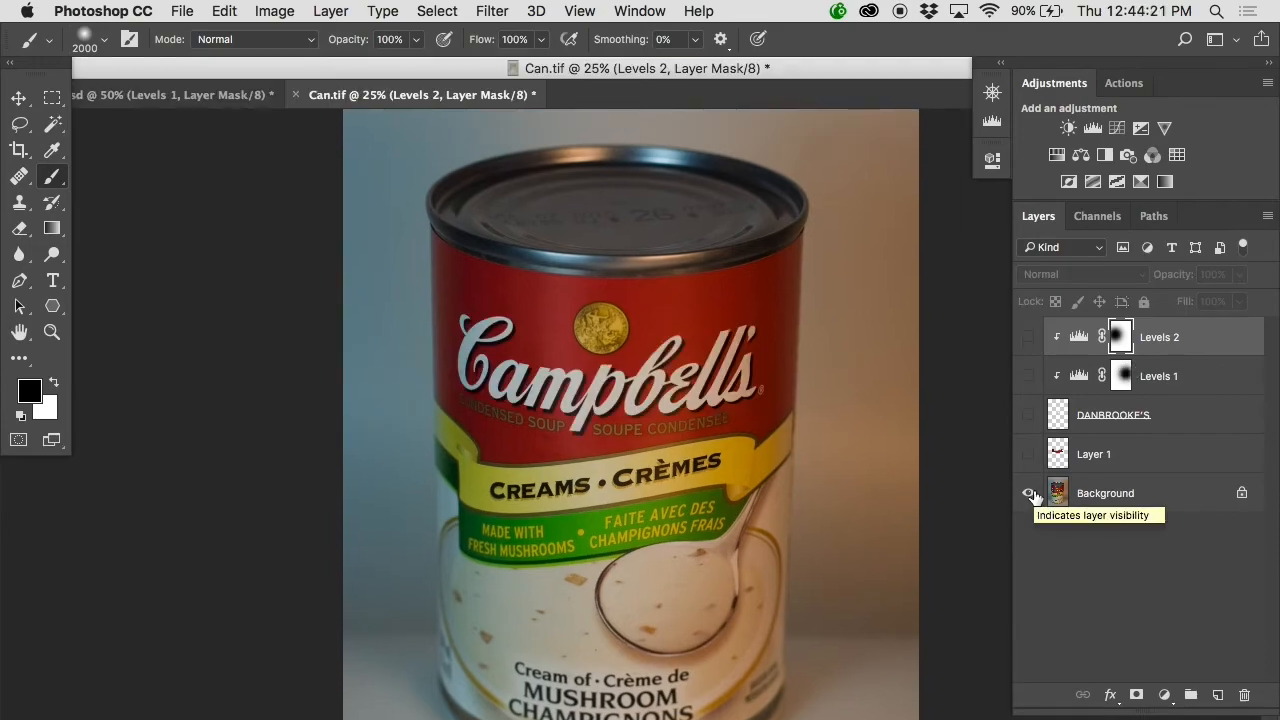
left_click(1032, 494, "alt")
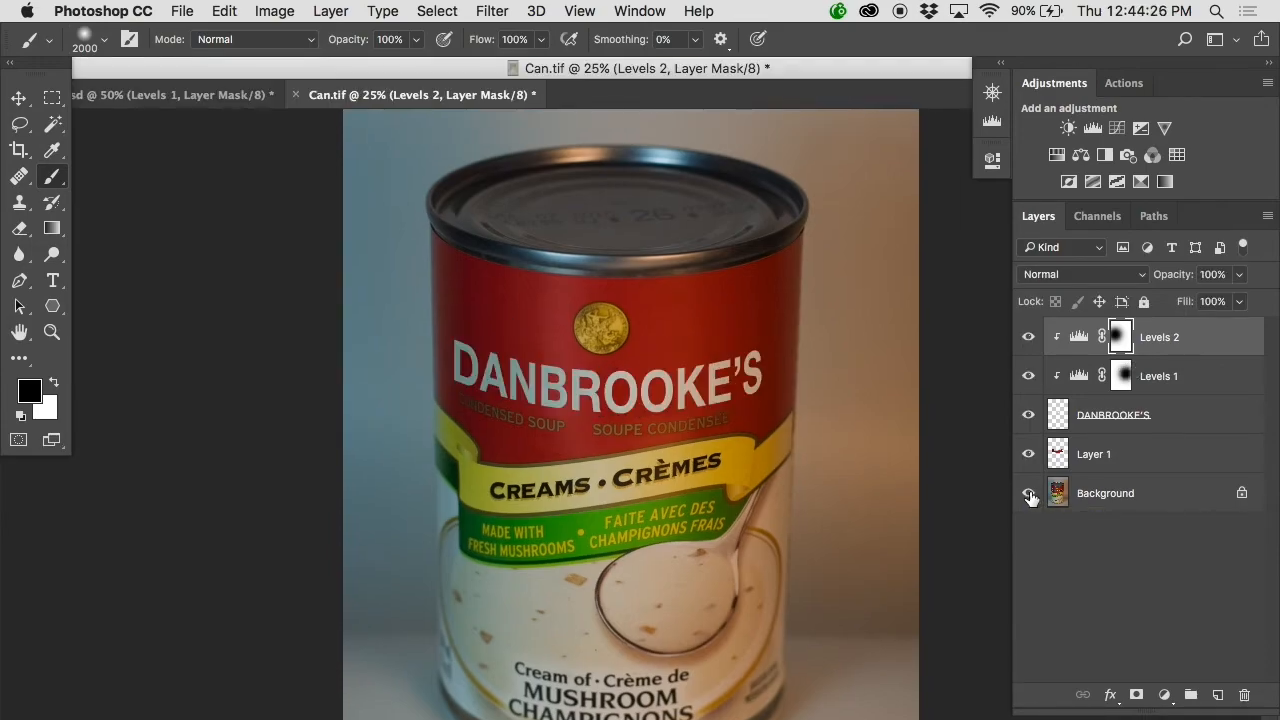
left_click(1031, 494, "alt")
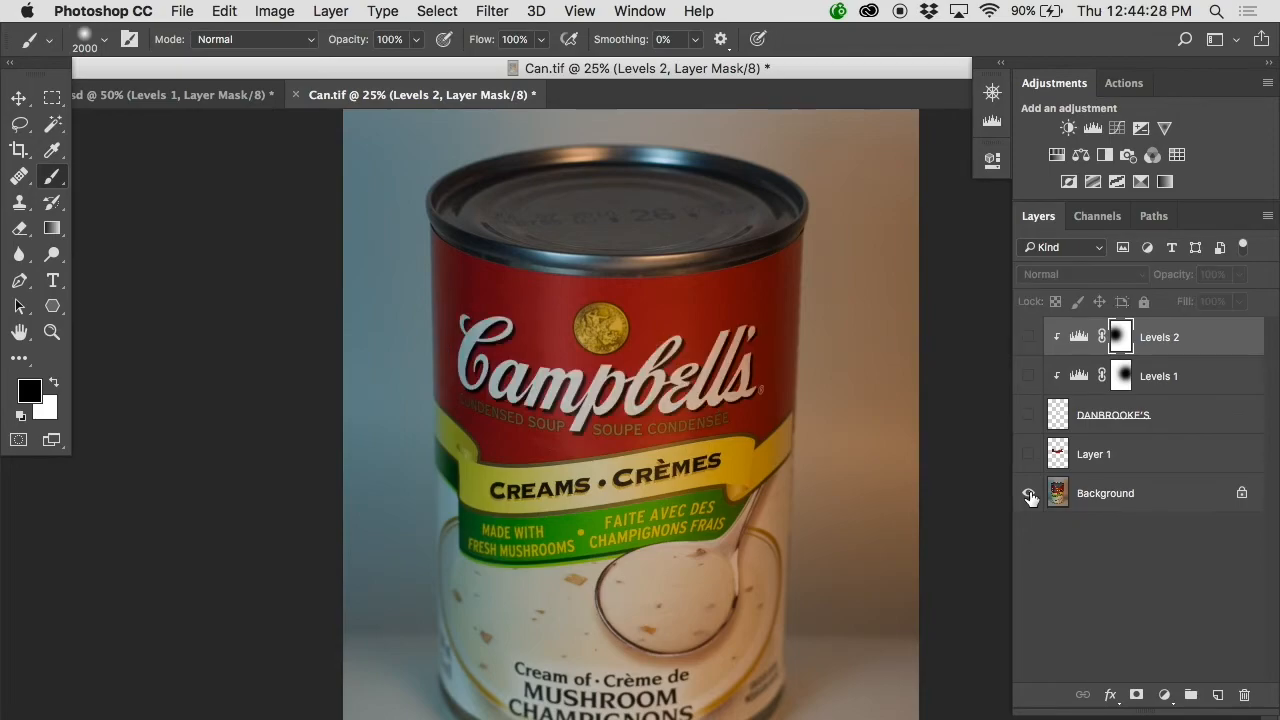
left_click(1031, 494, "alt")
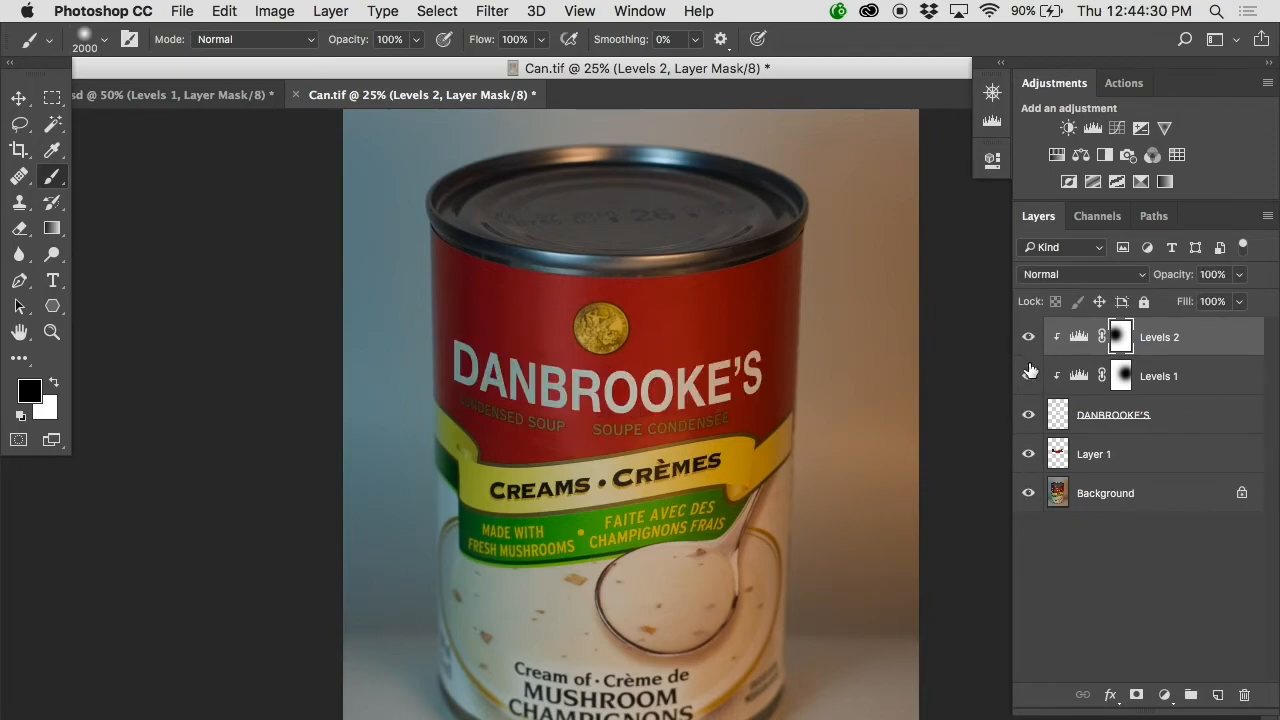
left_click(1031, 455, "alt")
left_click(1031, 455, "alt")
left_click(1029, 416, "alt")
left_click(1029, 416, "alt")
left_click(1029, 493, "alt")
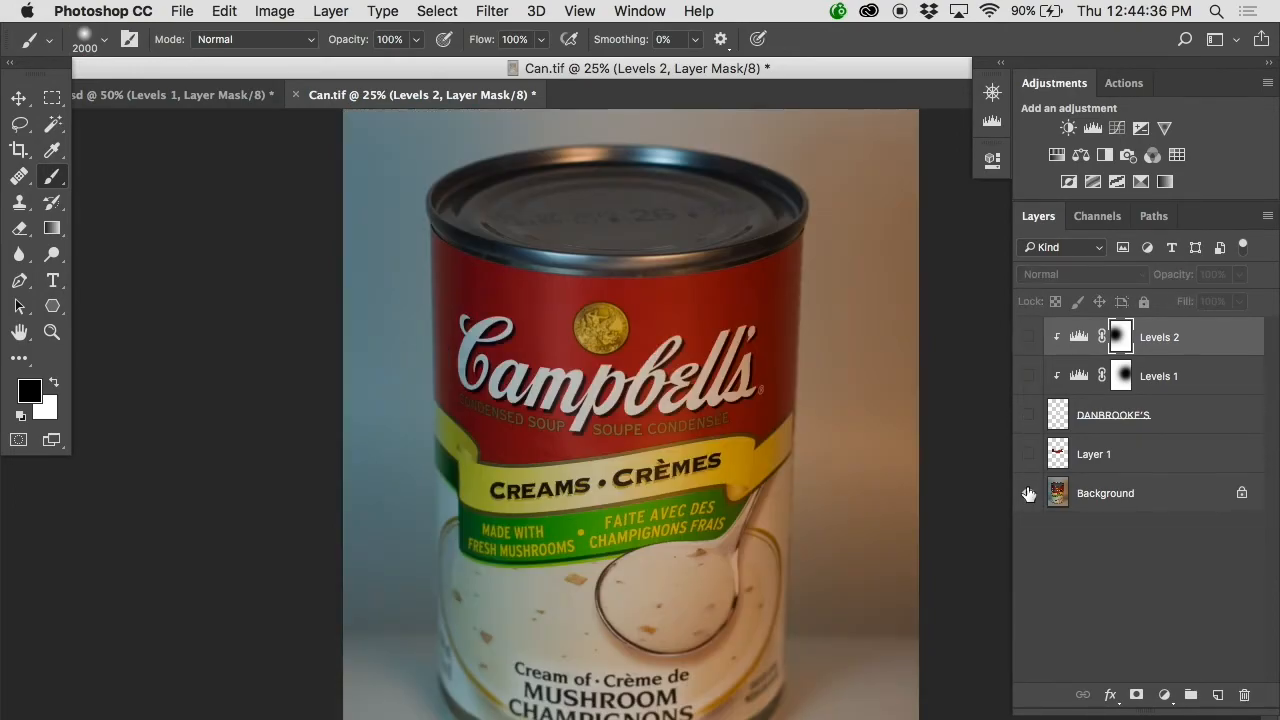
left_click(1029, 493, "alt")
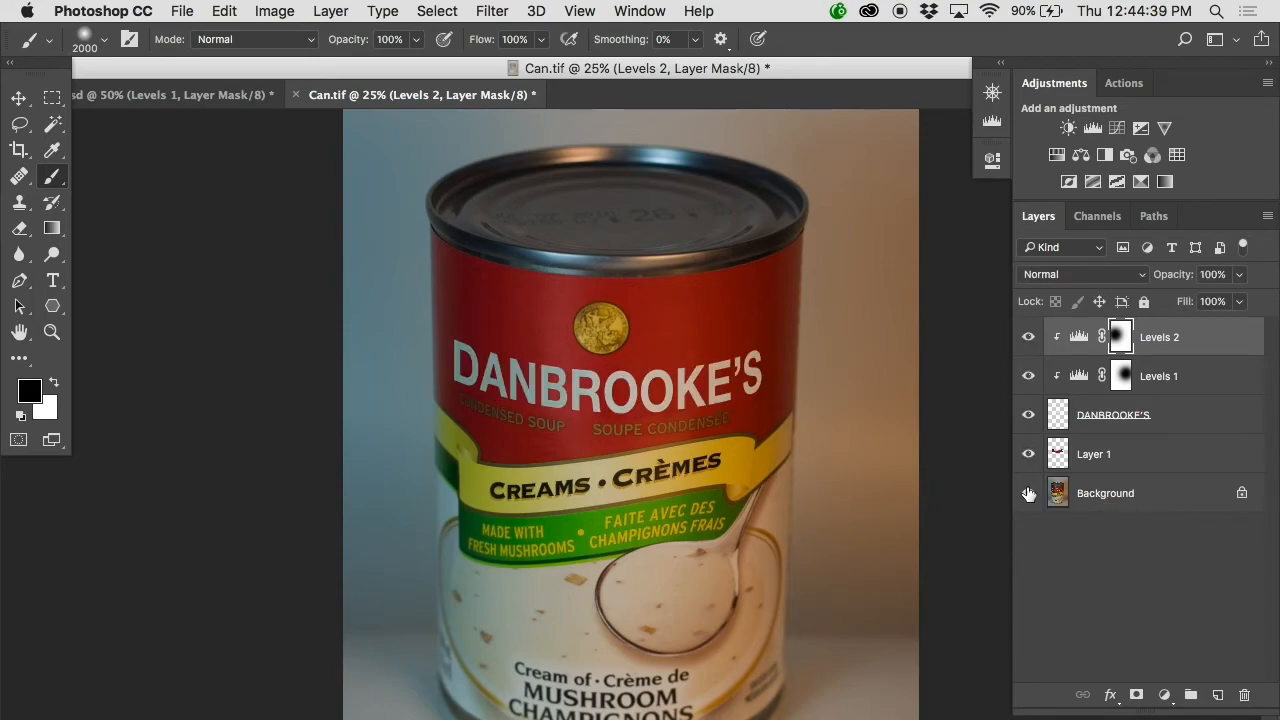
left_click(1029, 493, "alt")
left_click(1029, 493, "alt")
Step: Examine the DANBROOKE'S lettering up close in full-screen view, comparing it with the original background
left_click(713, 404, "super")
left_click(713, 404, "super")
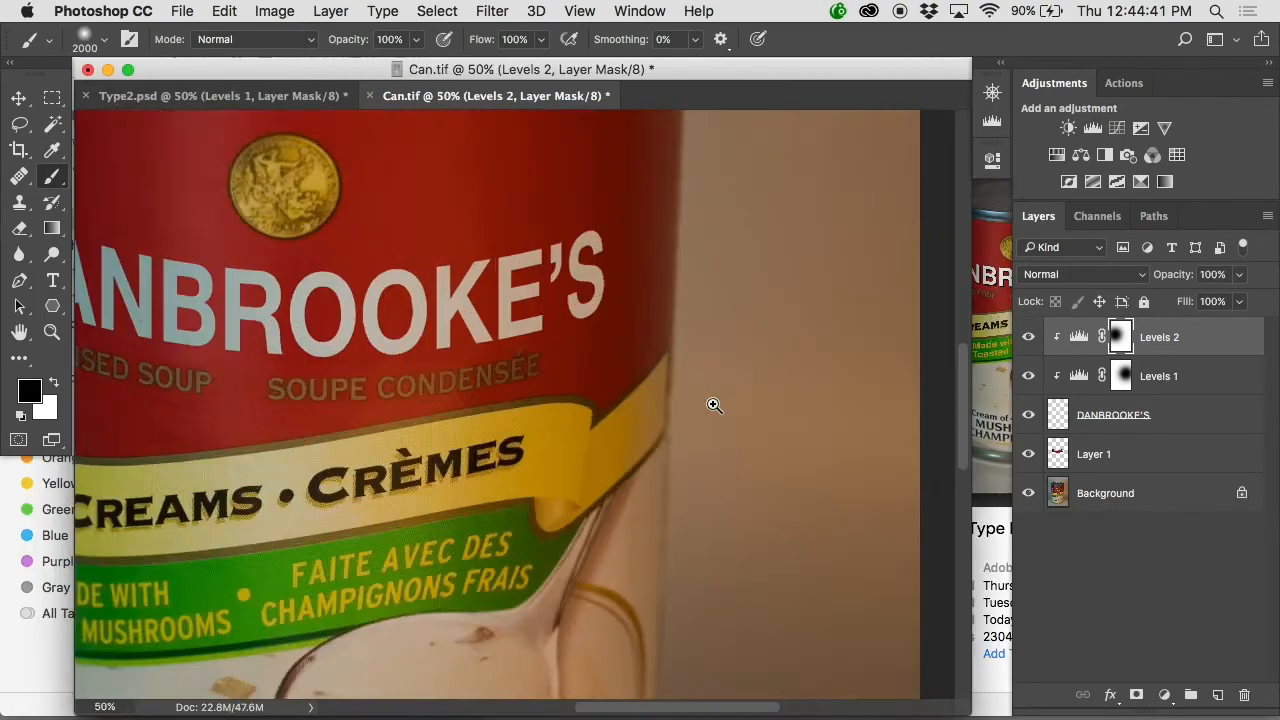
left_click(713, 404, "super")
left_click_drag(630, 368, 966, 428)
key("f")
left_click(1029, 493, "alt")
left_click(1029, 493, "alt")
Step: Add a drop shadow to the DANBROOKE'S layer with size 1 px, angle 135° and distance 15 px
left_click(1060, 418)
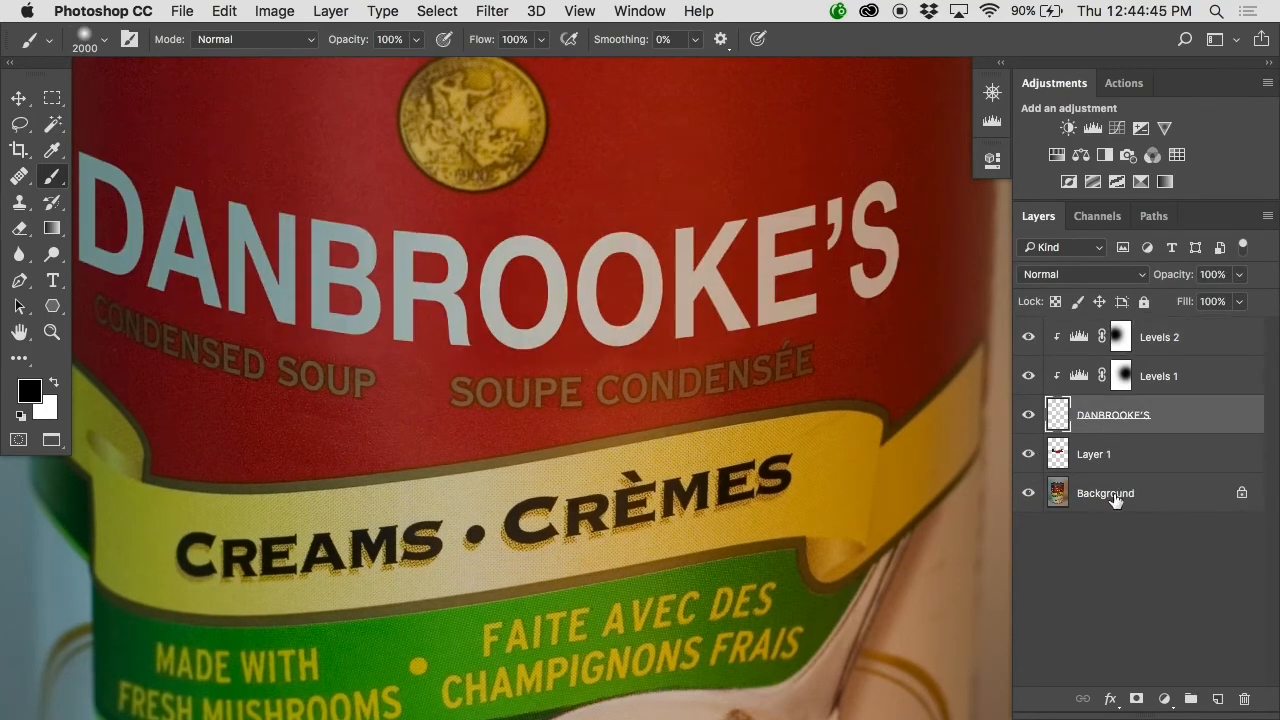
left_click(1110, 694)
left_click(1125, 660)
left_click_drag(375, 247, 894, 151)
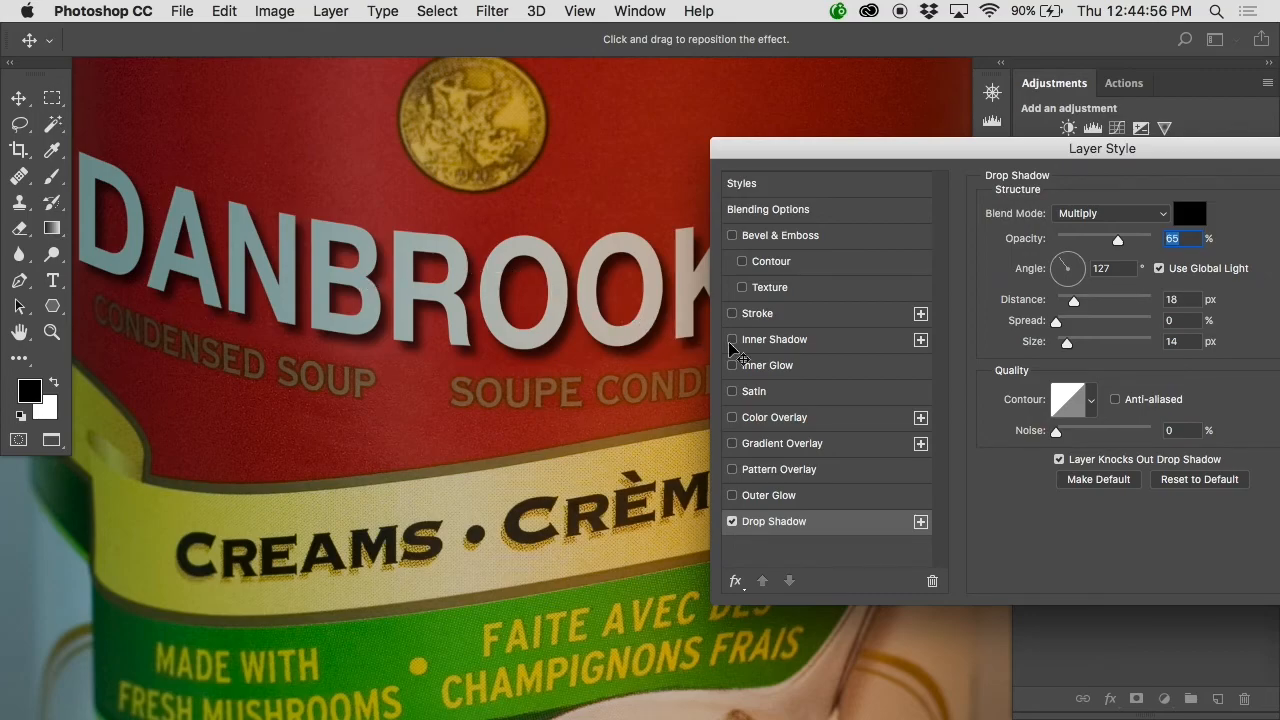
left_click_drag(1067, 344, 1058, 346)
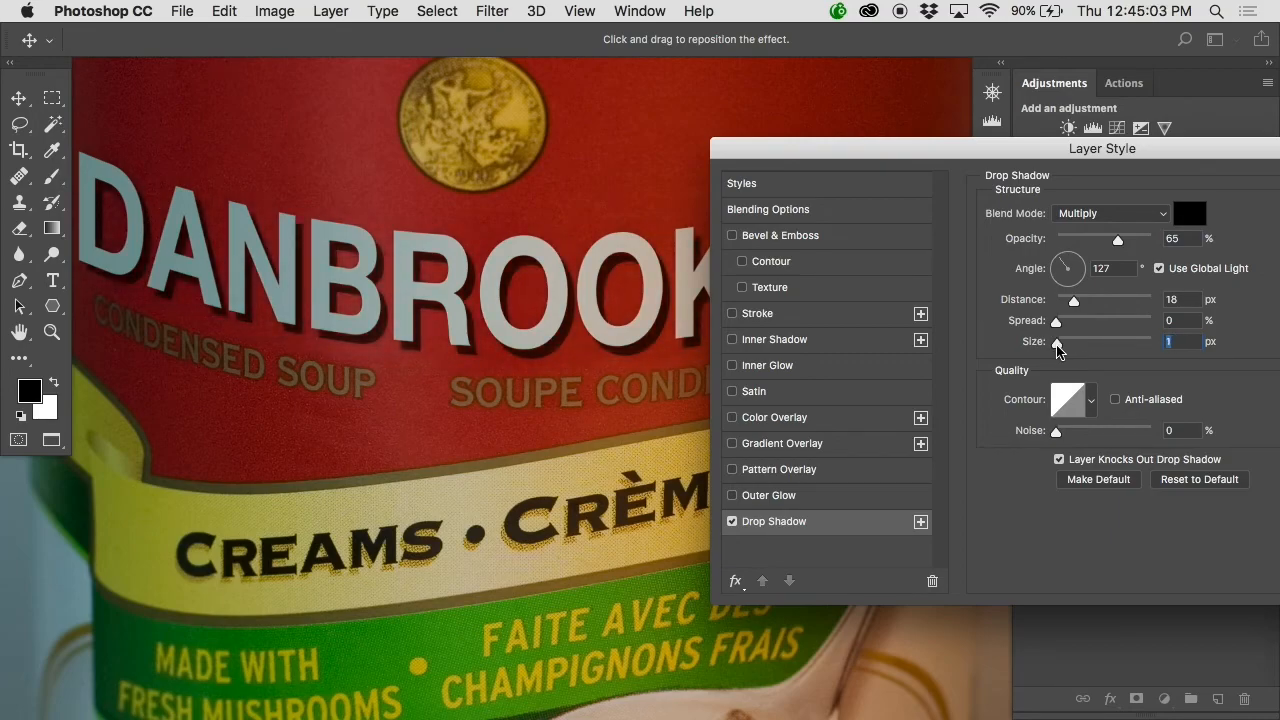
mouse_move(527, 320)
left_mouse_down()
mouse_move(594, 347)
mouse_move(543, 294)
mouse_move(526, 316)
mouse_move(543, 323)
left_mouse_up()
left_click_drag(860, 150, 579, 205)
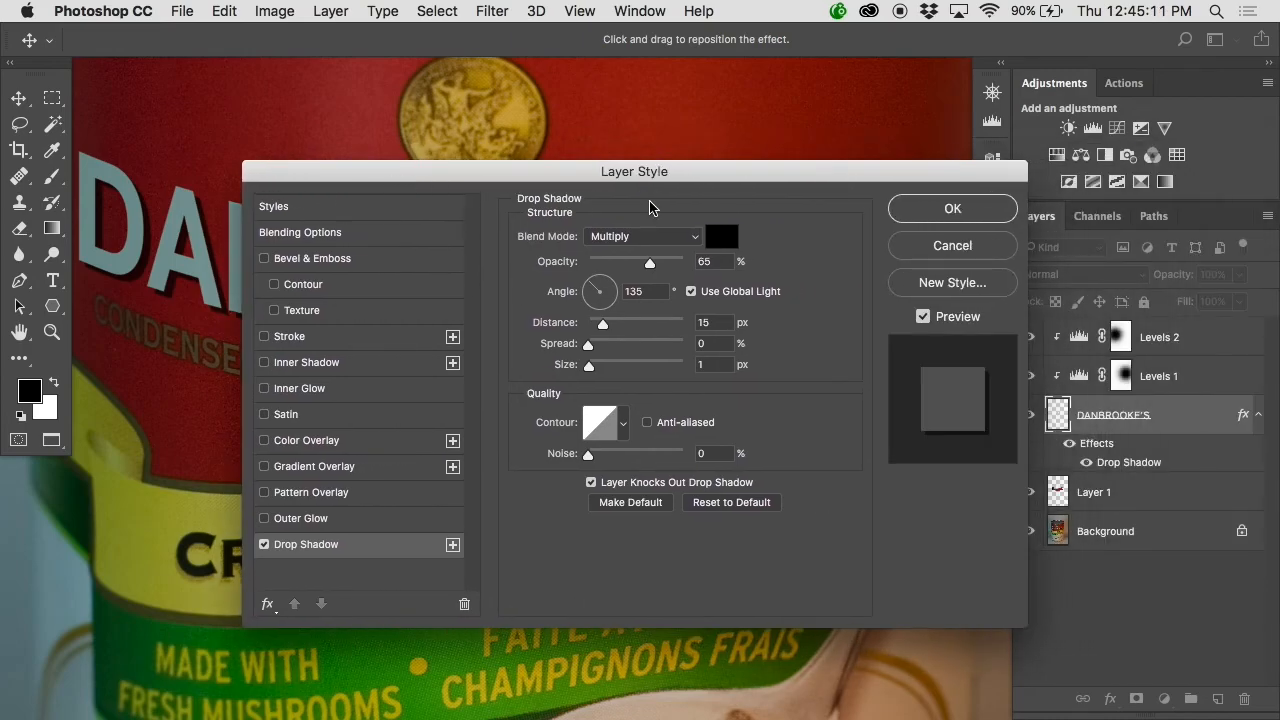
left_click(918, 216)
Step: Compare the can with its shadowed lettering against the original background by isolating and restoring the layers
left_click(599, 348, "alt")
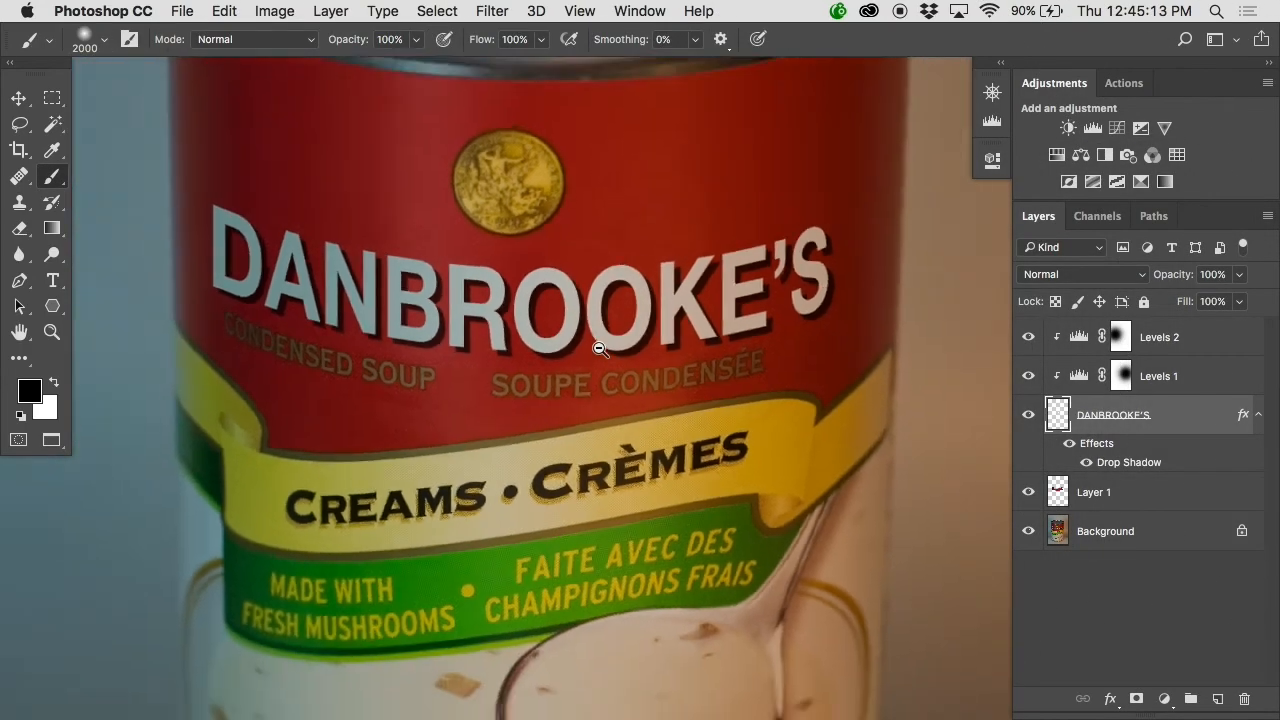
left_click(599, 348, "alt")
left_click(1030, 533, "alt")
left_click(1030, 533, "alt")
left_click(1030, 533, "alt")
left_click(1030, 533, "alt")
left_click(1030, 533, "alt")
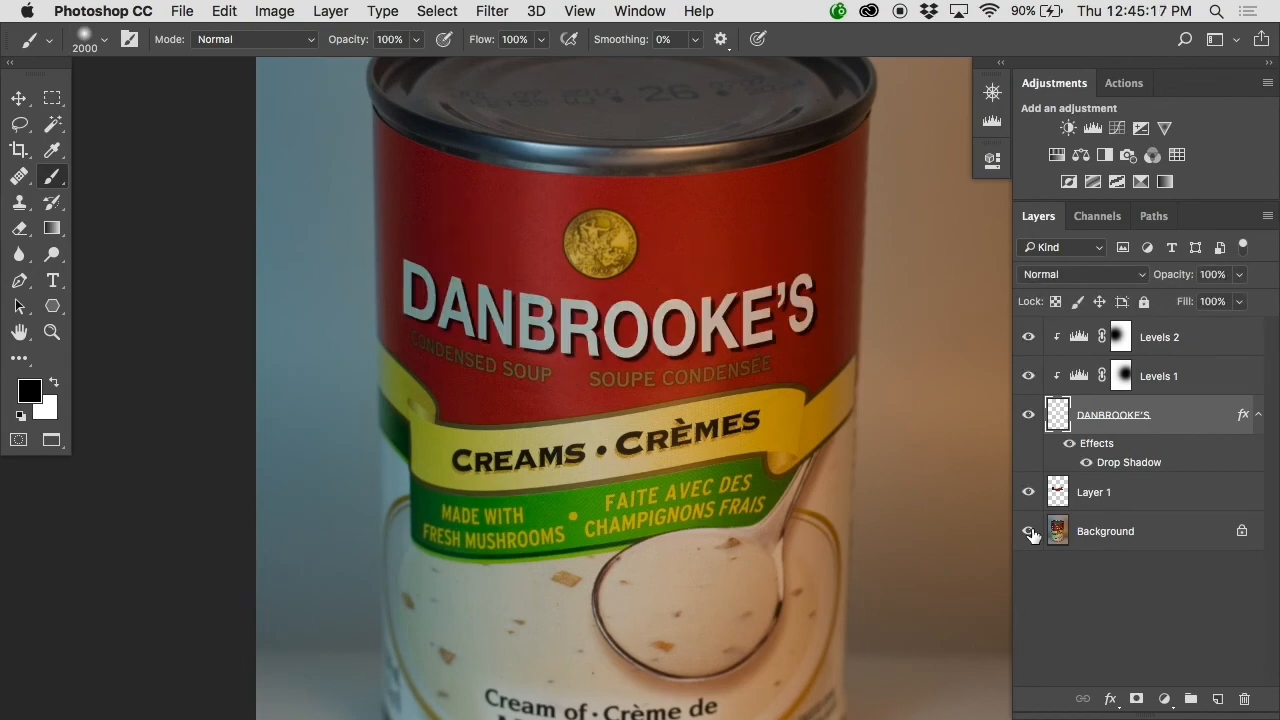